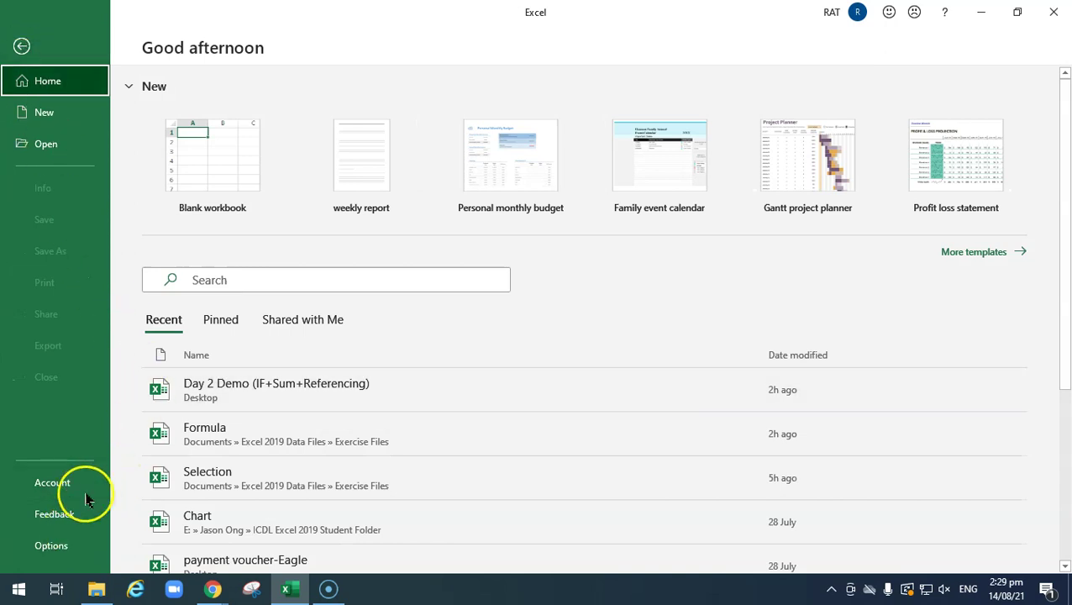
# Open the Formula workbook from the Exercise Files folder of Excel 2019 Data Files.
pyautogui.click(88, 144)
pyautogui.click(330, 457)
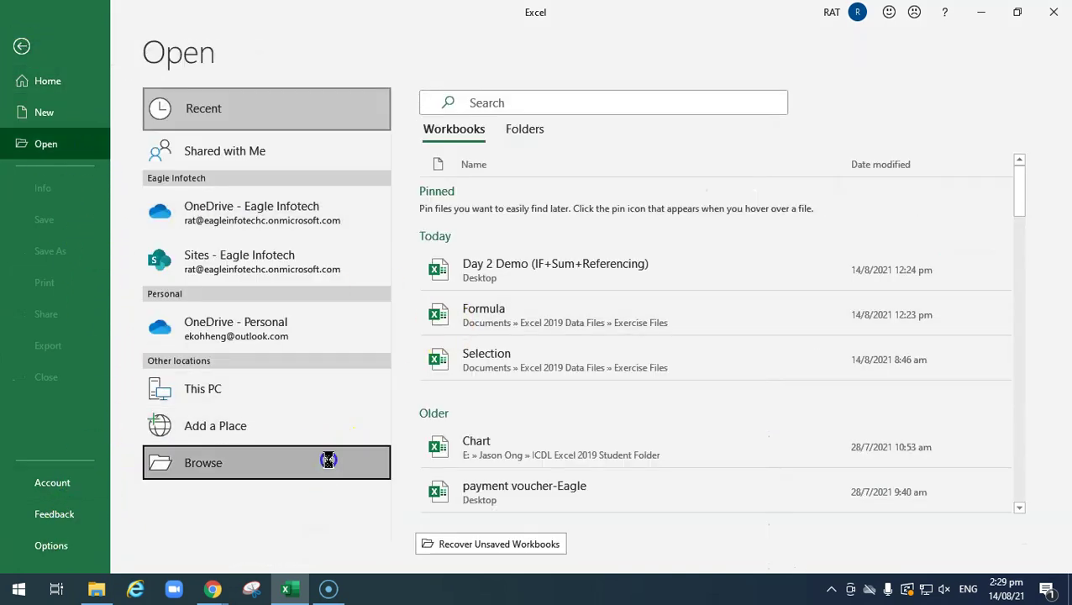
pyautogui.click(299, 240)
pyautogui.scroll(-2, 301, 241)
pyautogui.scroll(-4, 290, 252)
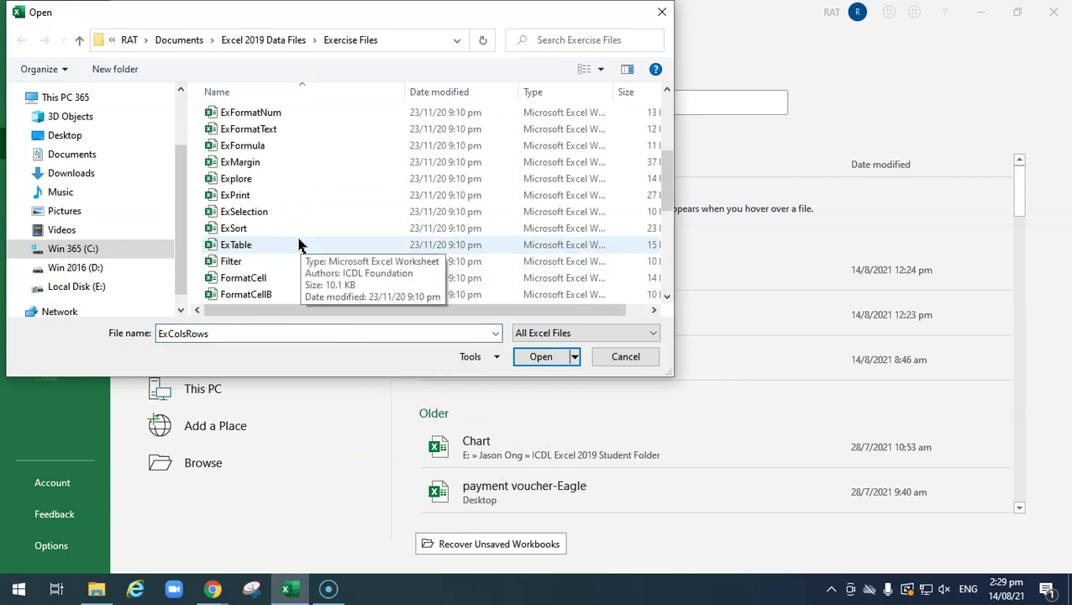
pyautogui.click(289, 262)
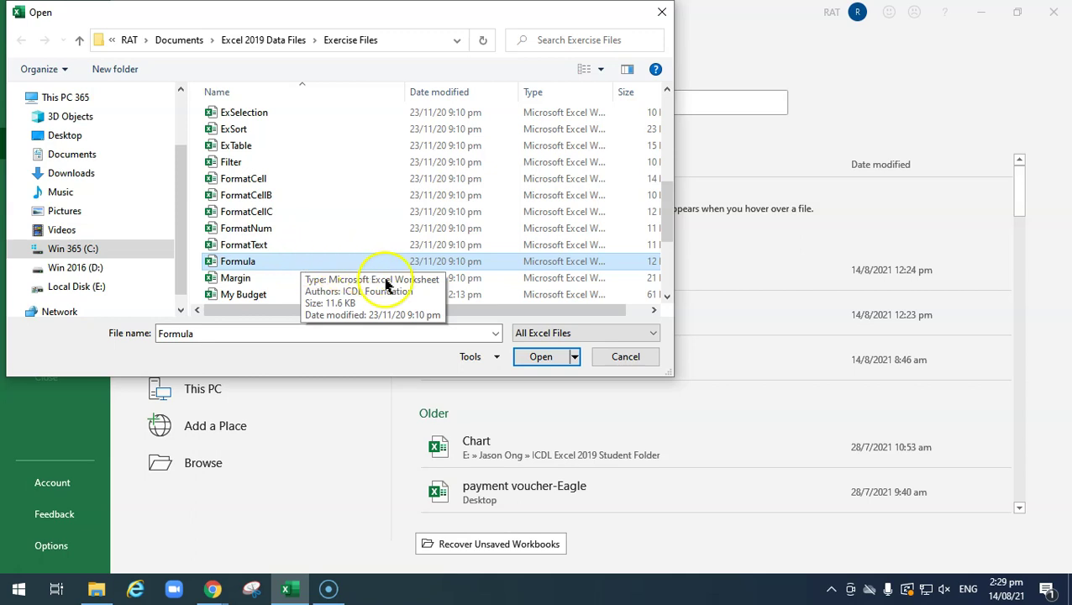
pyautogui.click(539, 358)
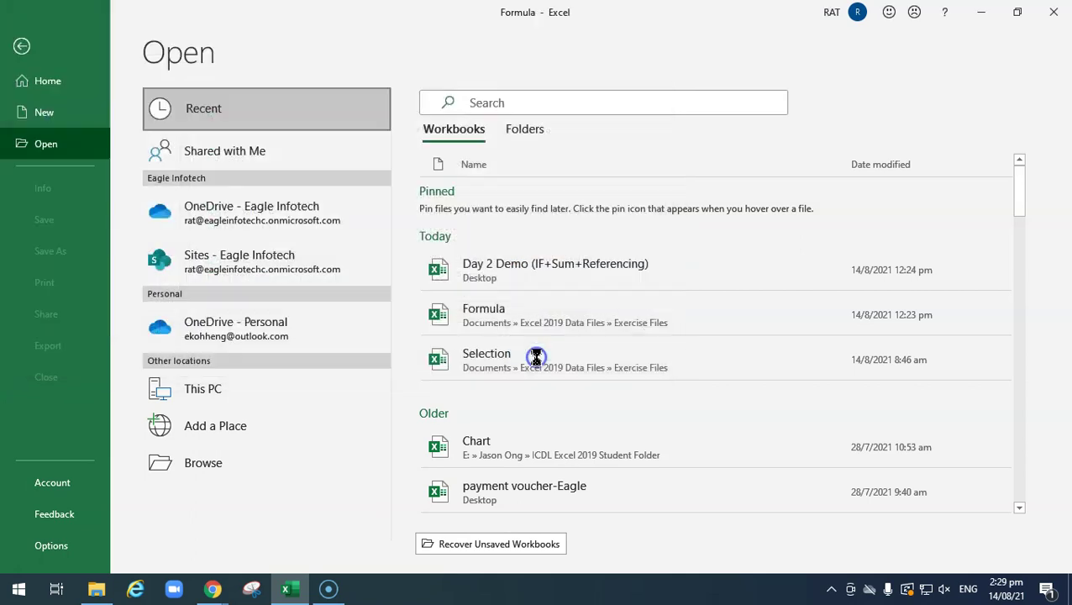
# Examine the sales report in A1:I9, including the Commission formula in I5 and the commission rate in I1.
pyautogui.moveTo(464, 200); pyautogui.dragTo(452, 285)
pyautogui.scroll(1, 600, 318)
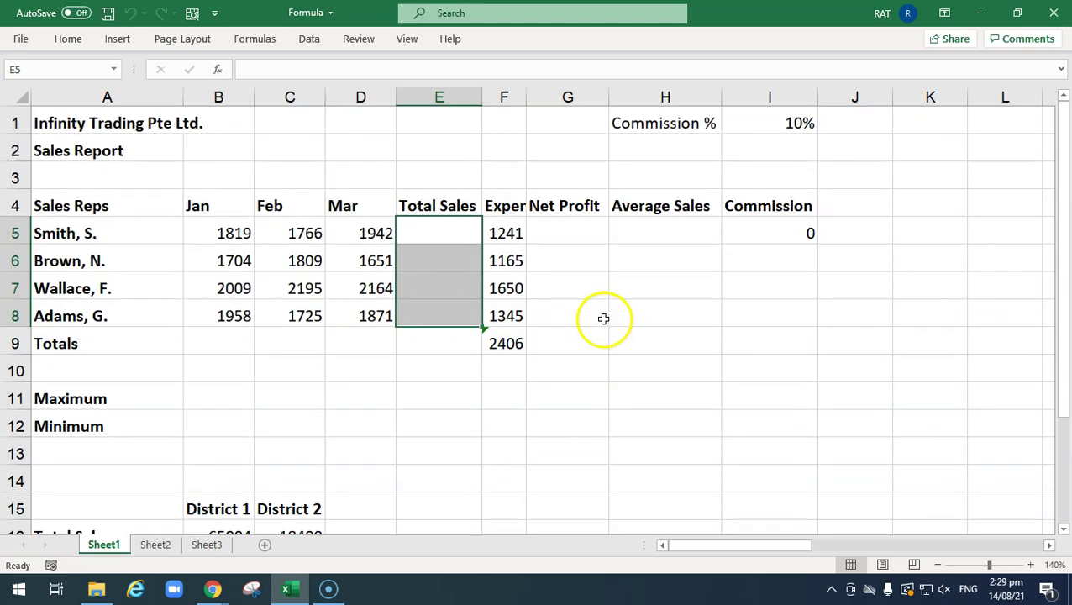
pyautogui.click(543, 287)
pyautogui.moveTo(76, 114); pyautogui.dragTo(739, 345)
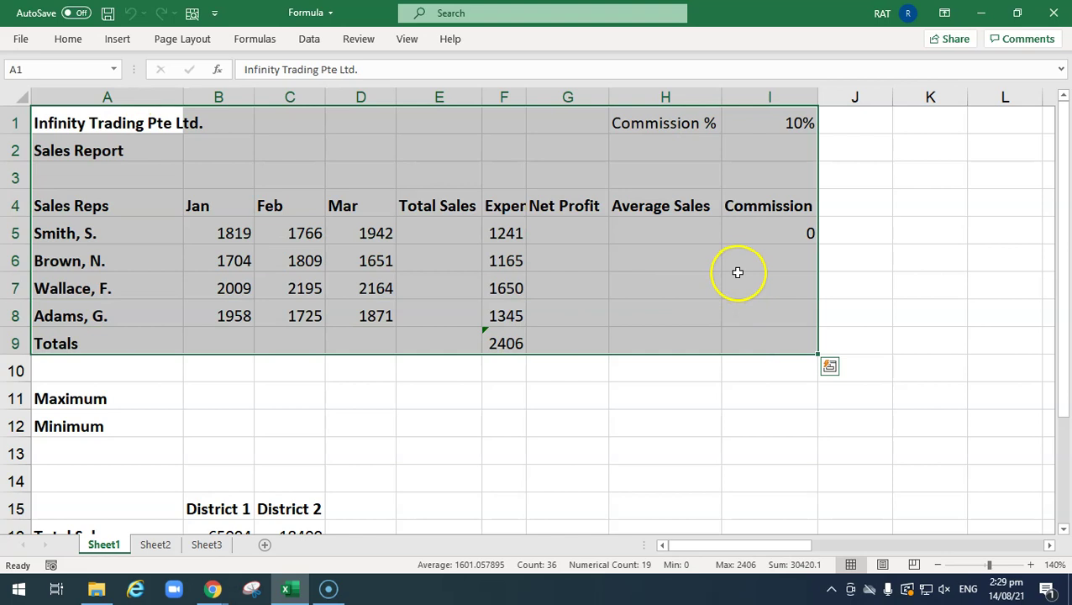
pyautogui.click(737, 272)
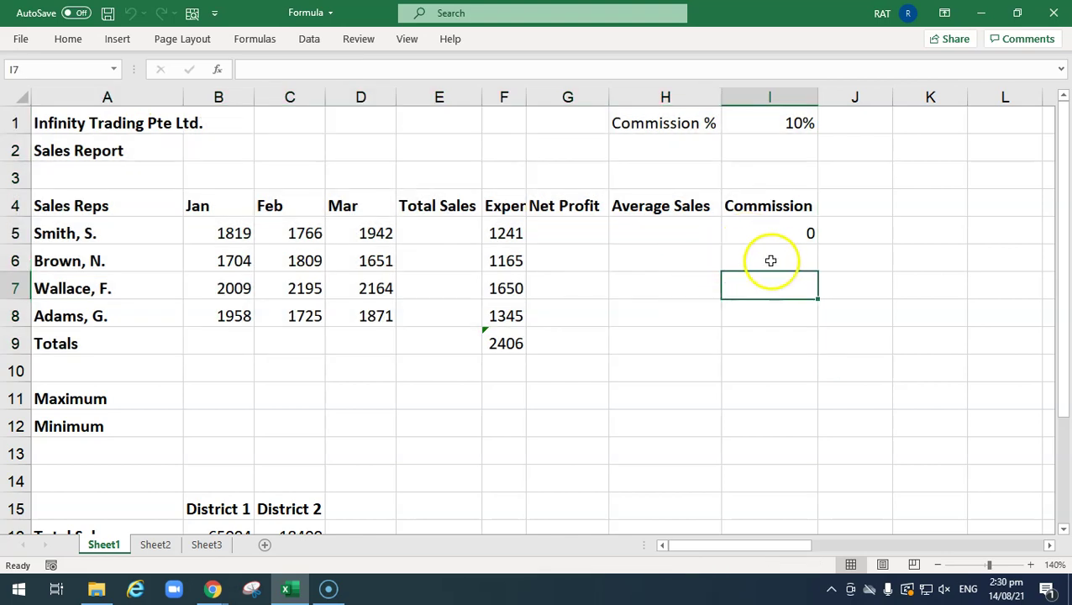
pyautogui.click(774, 231)
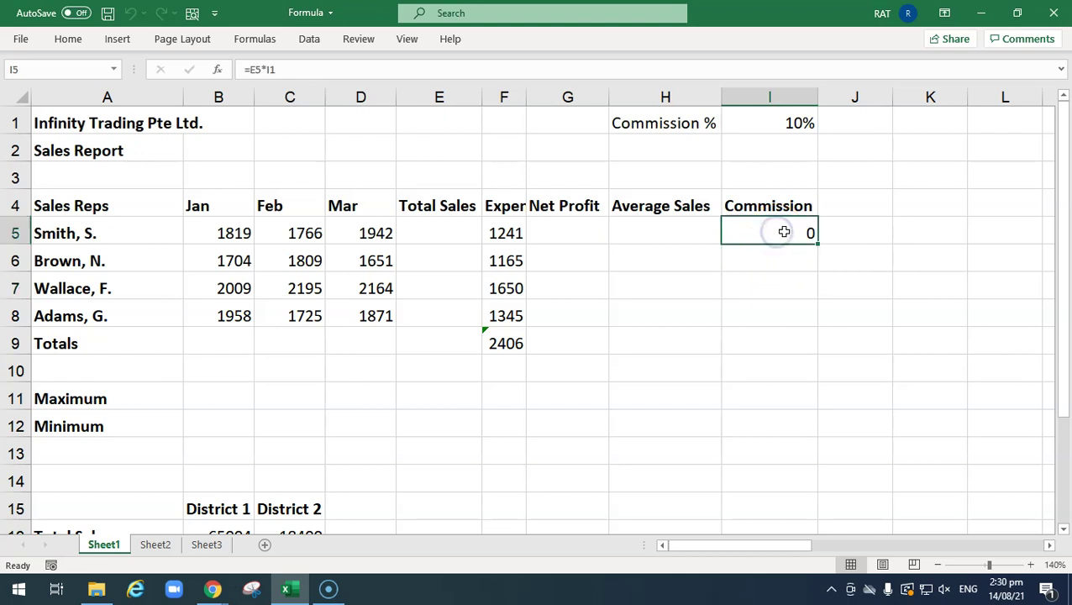
pyautogui.keyDown('ctrl'); pyautogui.click(788, 123); pyautogui.keyUp('ctrl')
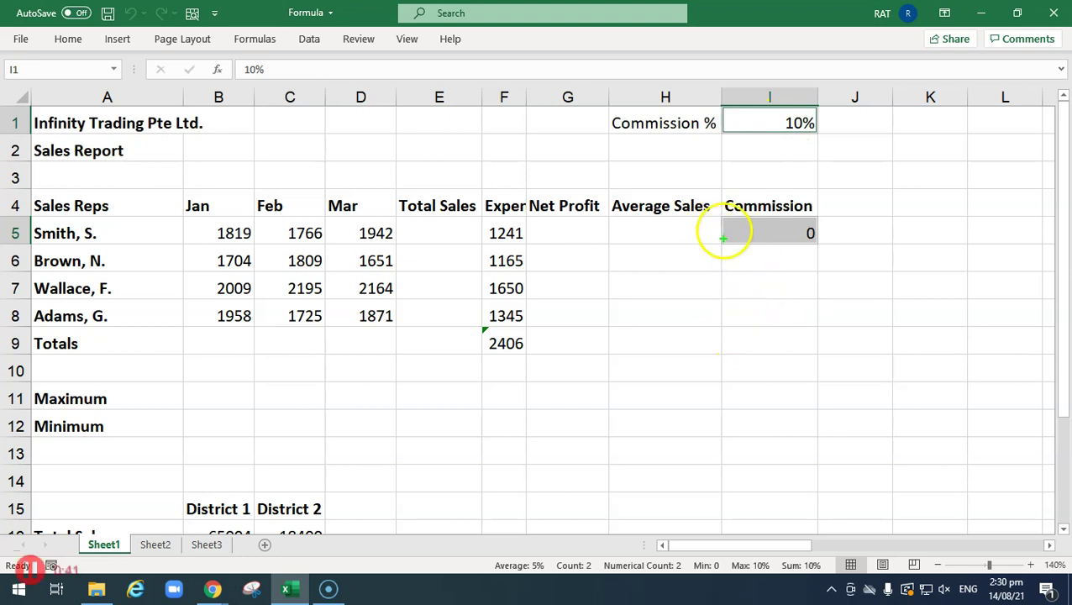
pyautogui.moveTo(389, 215); pyautogui.dragTo(488, 248)
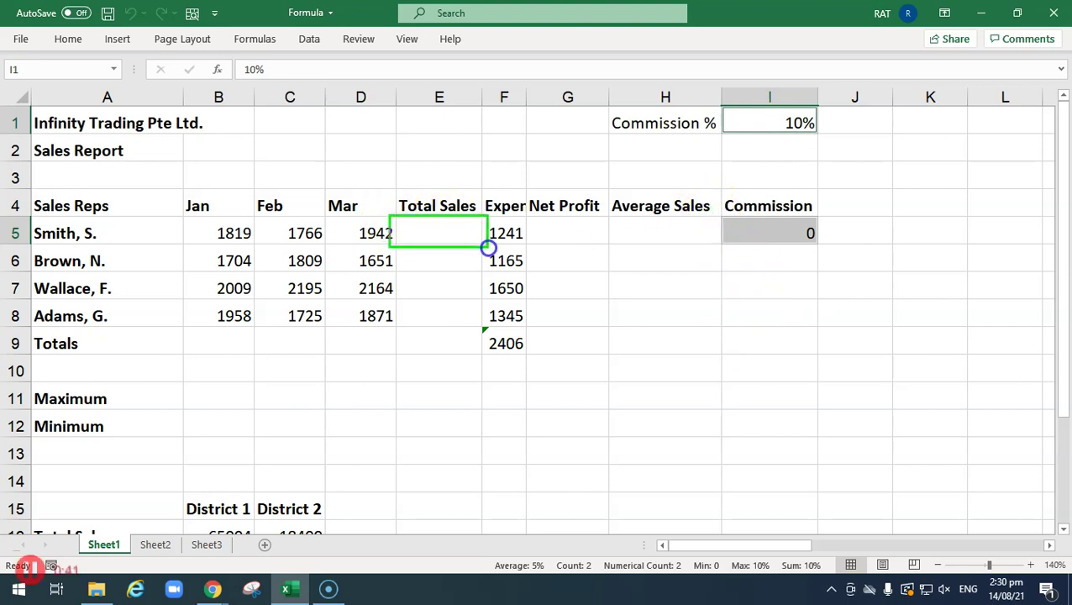
pyautogui.moveTo(717, 213); pyautogui.dragTo(826, 248)
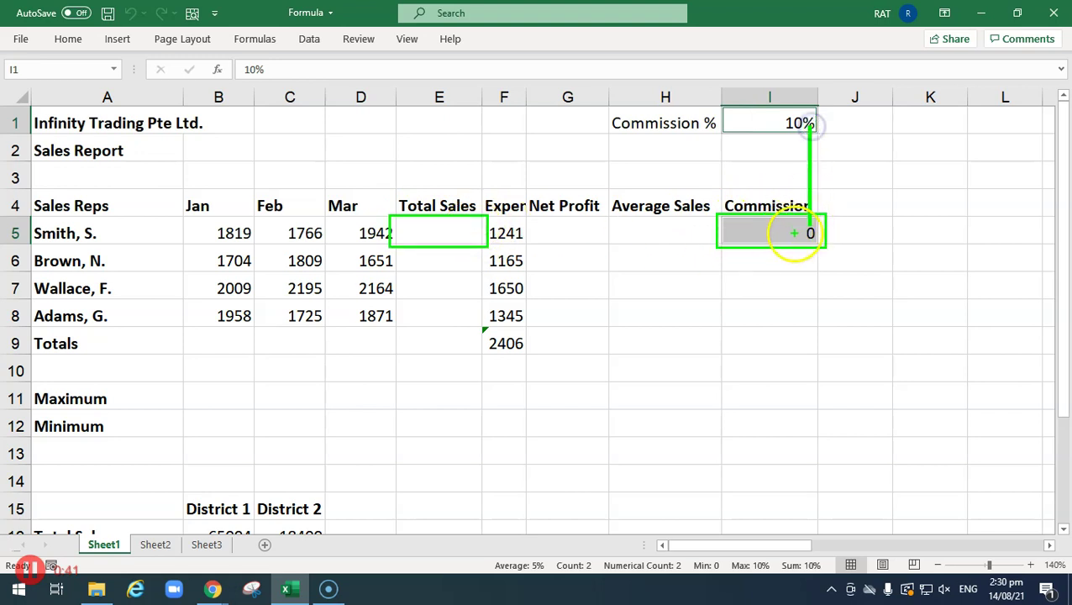
pyautogui.moveTo(799, 210)
pyautogui.mouseDown()
pyautogui.moveTo(808, 223)
pyautogui.moveTo(821, 210)
pyautogui.mouseUp()
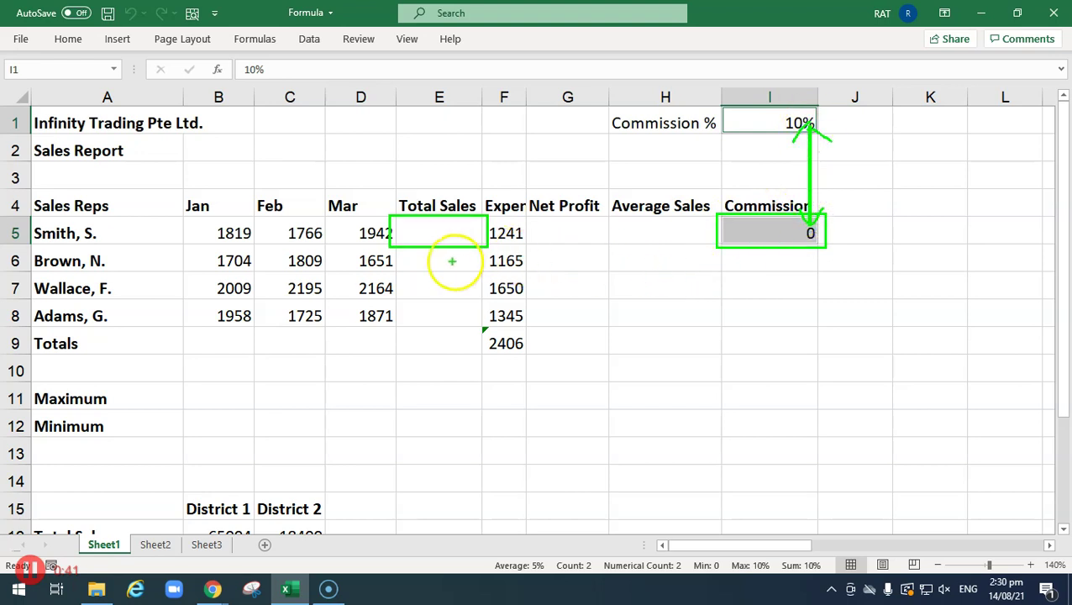
pyautogui.moveTo(384, 246); pyautogui.dragTo(486, 274)
pyautogui.moveTo(711, 248); pyautogui.dragTo(822, 272)
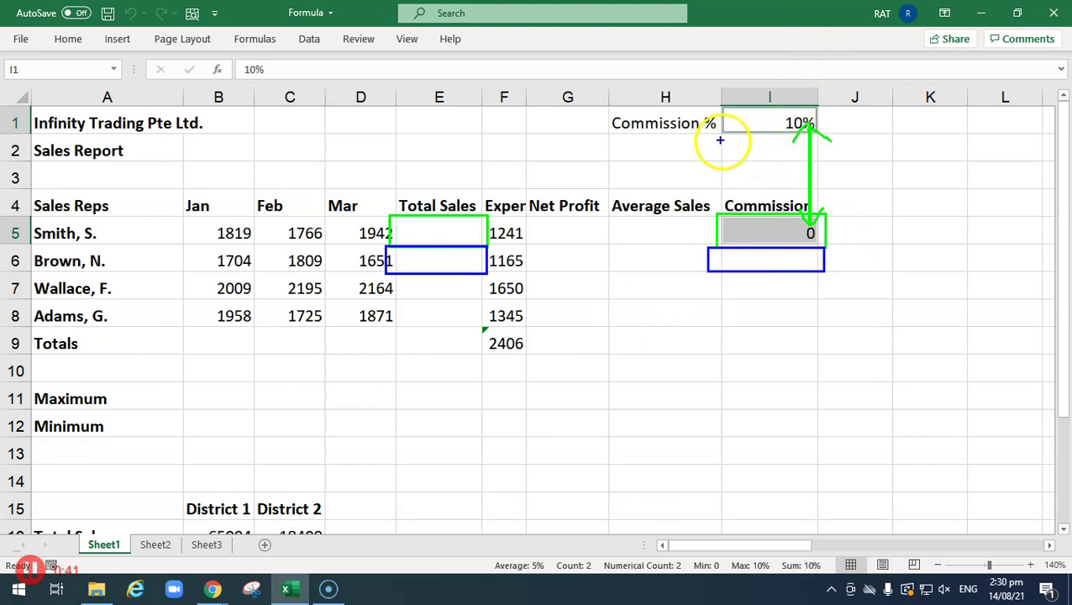
pyautogui.moveTo(731, 136); pyautogui.dragTo(818, 161)
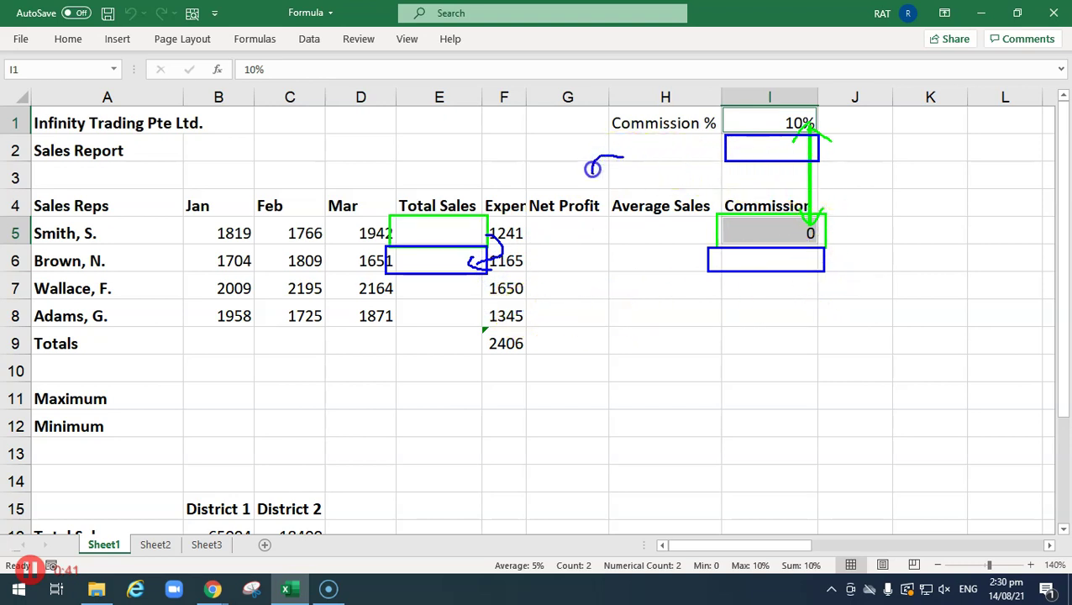
pyautogui.moveTo(603, 160); pyautogui.dragTo(623, 211)
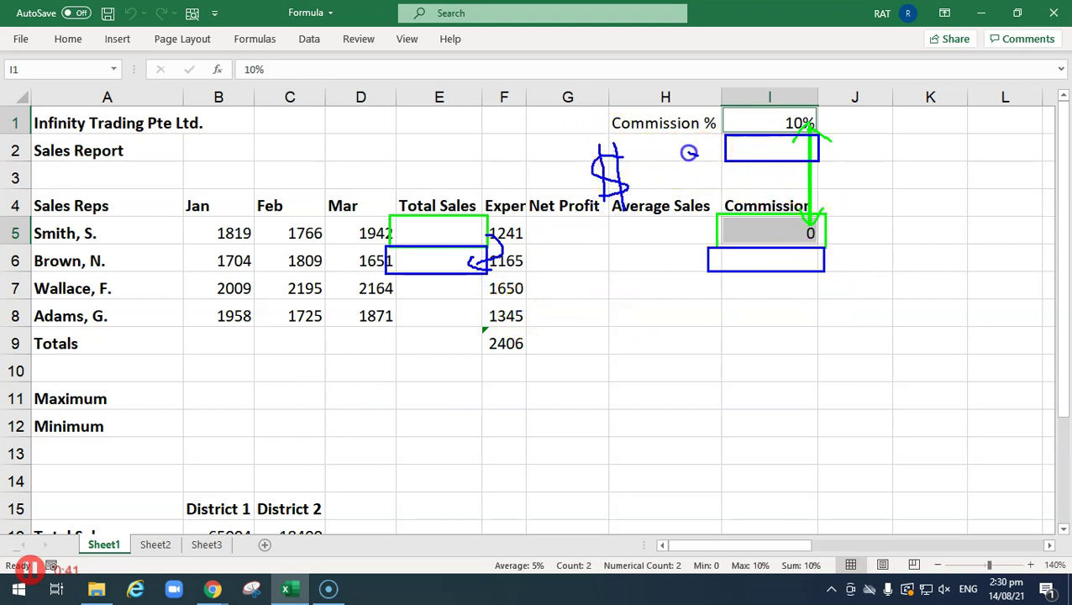
pyautogui.moveTo(665, 144); pyautogui.dragTo(694, 222)
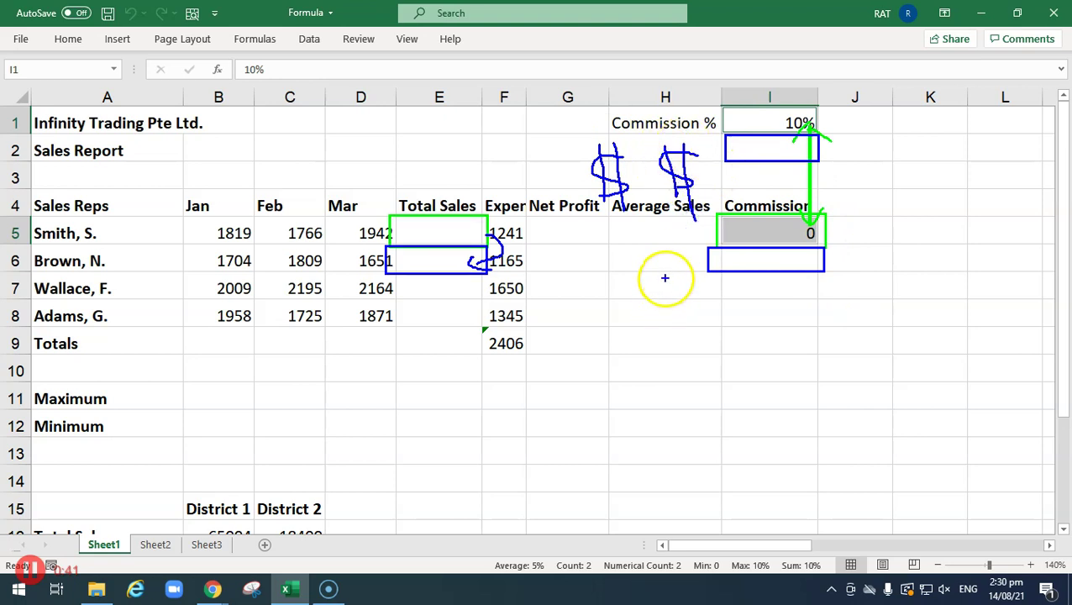
pyautogui.moveTo(718, 105)
pyautogui.mouseDown()
pyautogui.moveTo(825, 136)
pyautogui.moveTo(713, 106)
pyautogui.mouseUp()
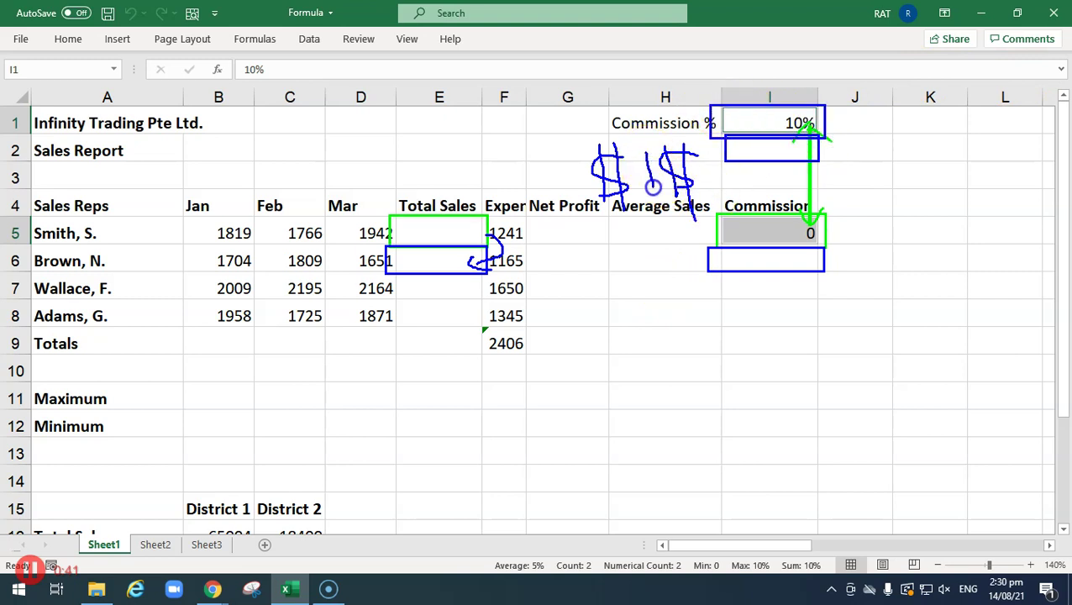
pyautogui.moveTo(653, 189); pyautogui.dragTo(701, 155)
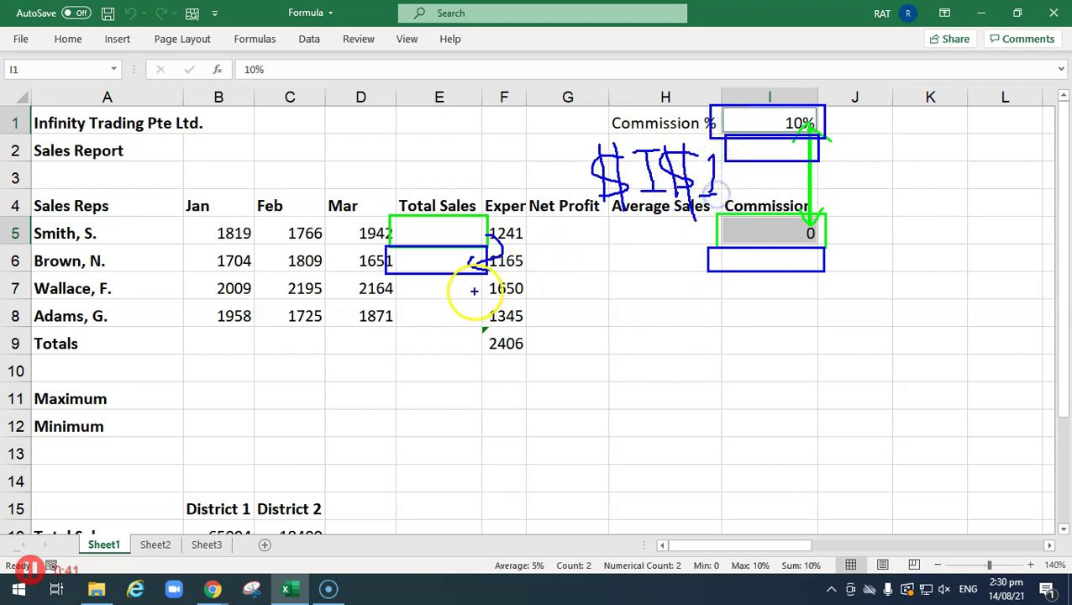
pyautogui.moveTo(394, 275)
pyautogui.mouseDown()
pyautogui.moveTo(485, 300)
pyautogui.moveTo(746, 128)
pyautogui.mouseUp()
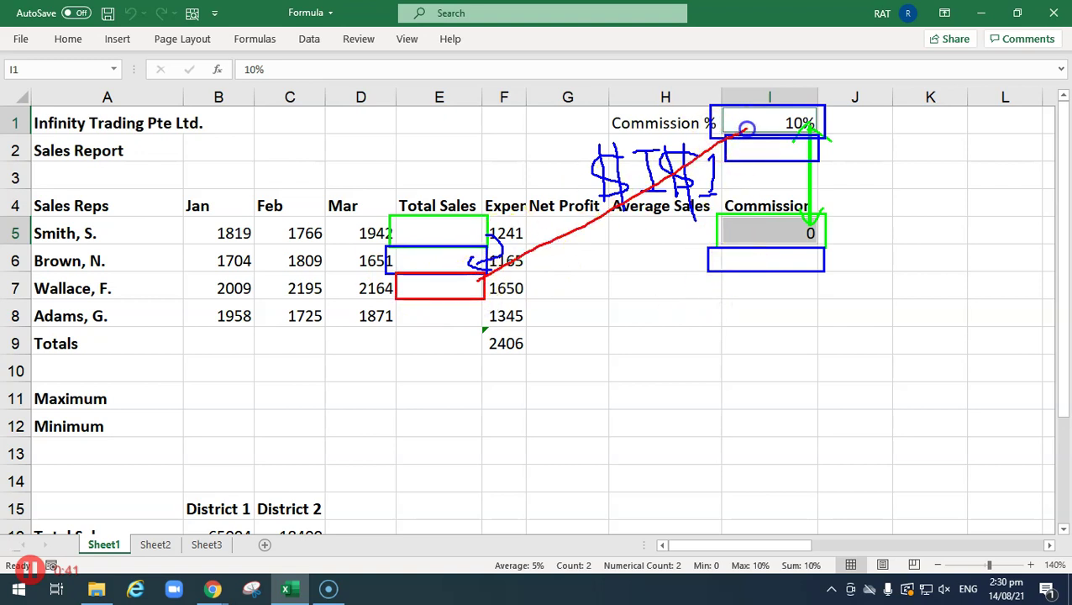
pyautogui.moveTo(482, 277); pyautogui.dragTo(484, 294)
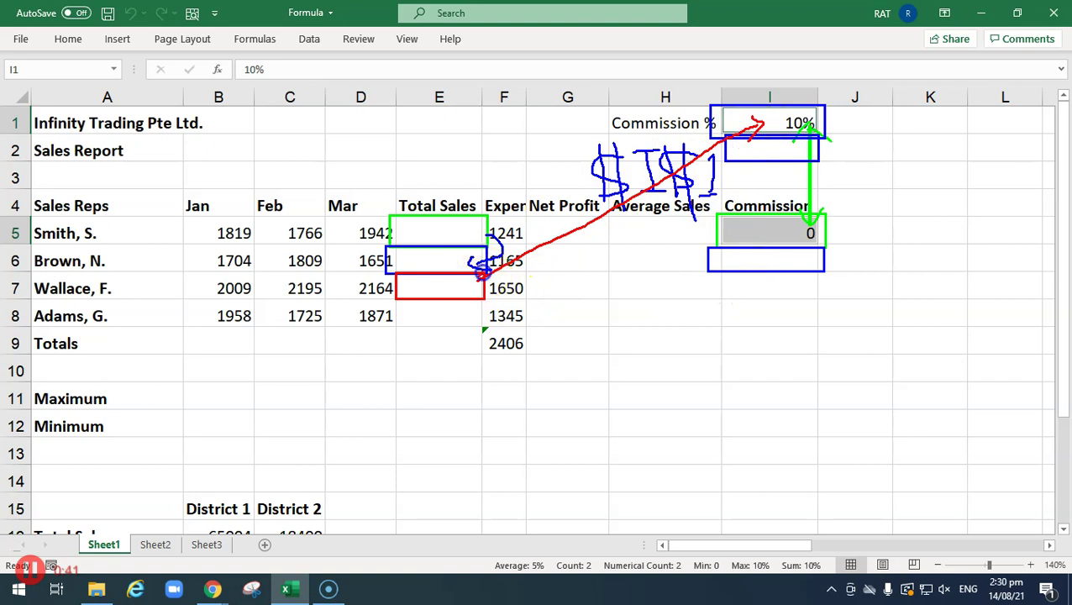
pyautogui.moveTo(724, 273); pyautogui.dragTo(818, 300)
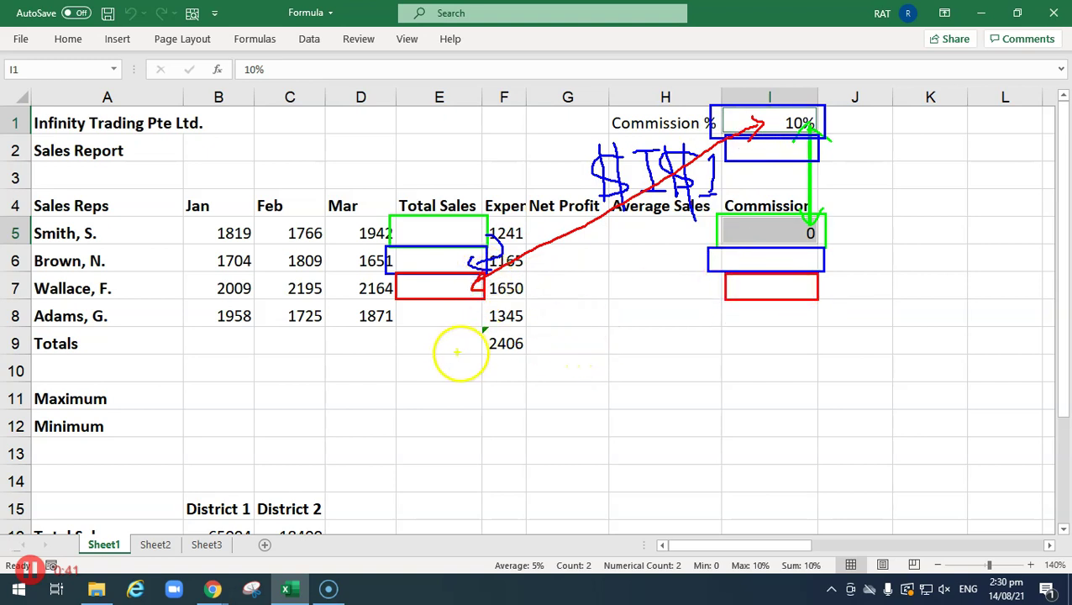
pyautogui.moveTo(397, 301)
pyautogui.mouseDown()
pyautogui.moveTo(483, 330)
pyautogui.moveTo(486, 319)
pyautogui.moveTo(657, 274)
pyautogui.moveTo(748, 155)
pyautogui.mouseUp()
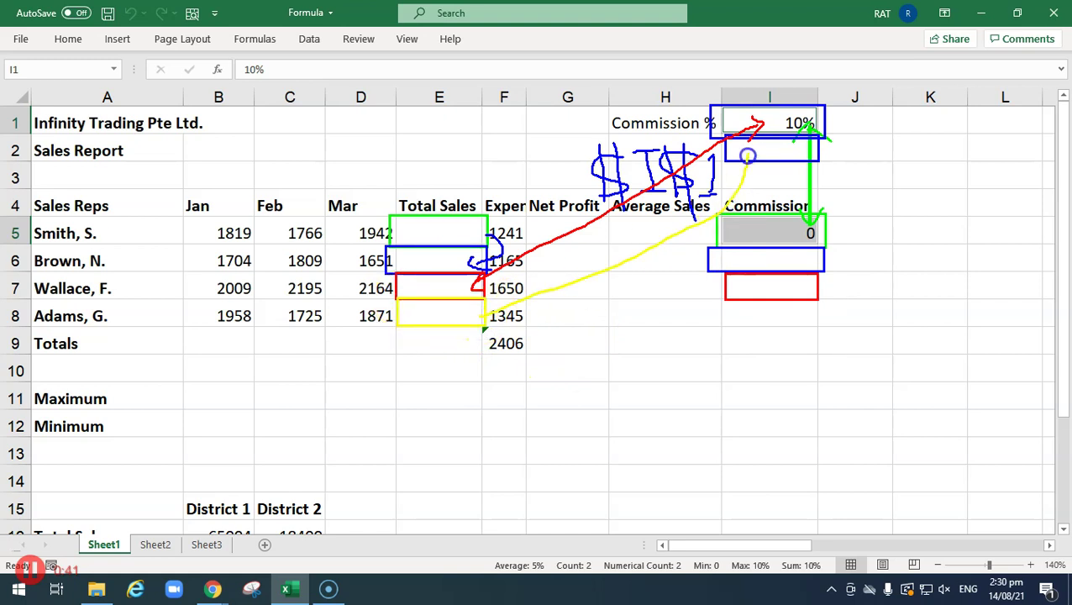
pyautogui.click(743, 323)
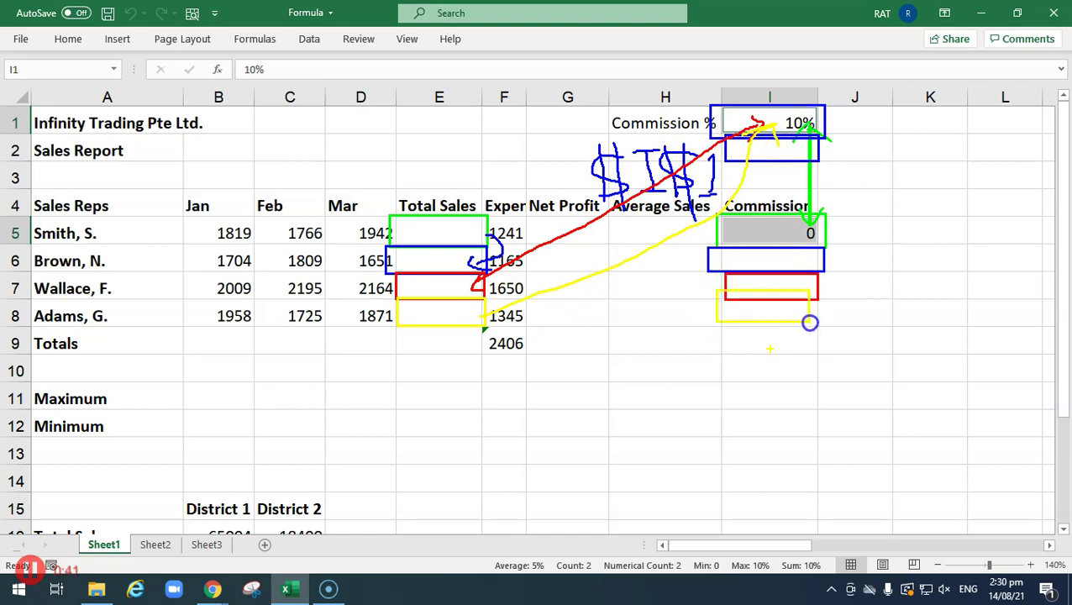
pyautogui.press('Escape')
pyautogui.click(600, 268)
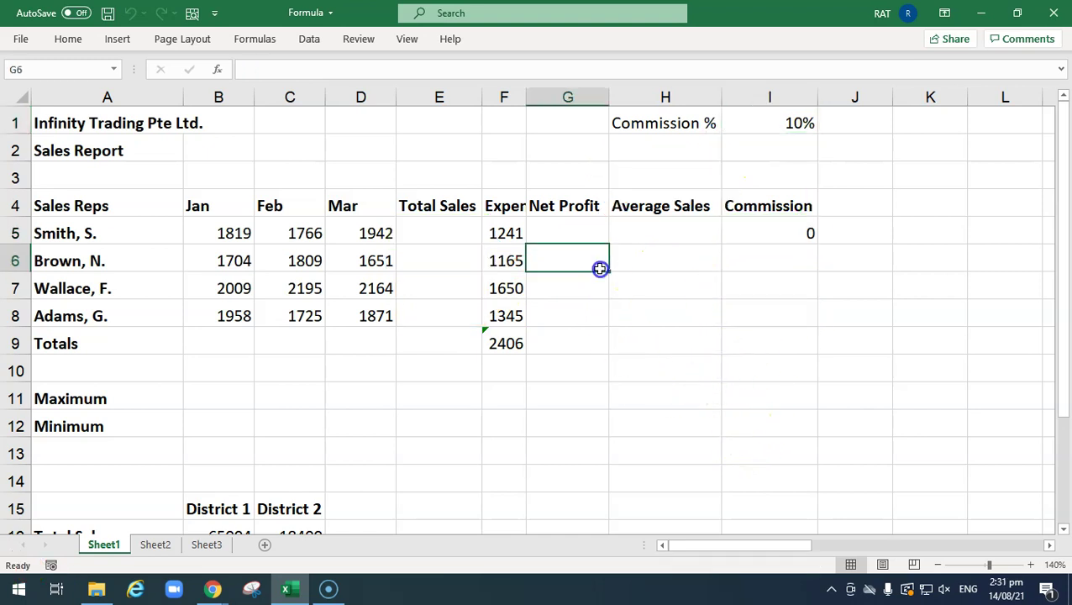
# Add up the first sales rep's Jan to Mar sales in E5 with the Sum function over B5:D5.
pyautogui.click(447, 232)
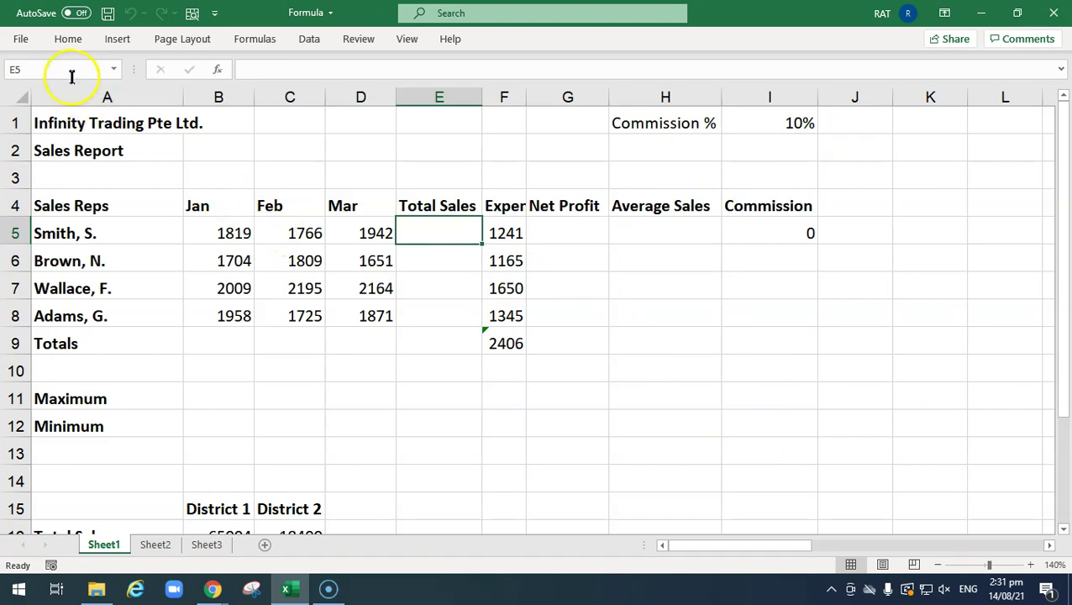
pyautogui.click(76, 40)
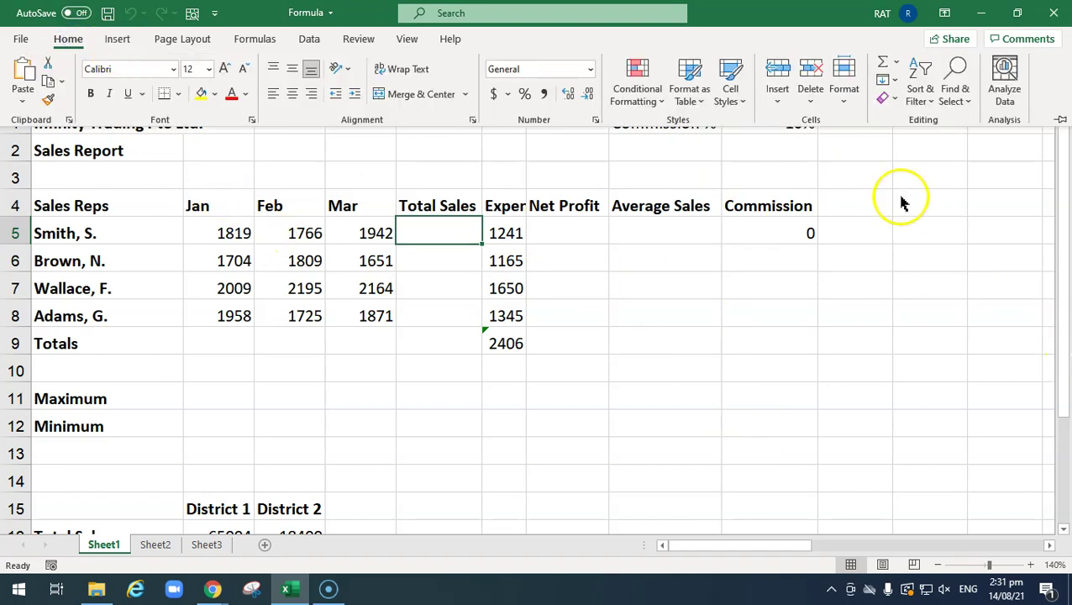
pyautogui.click(897, 64)
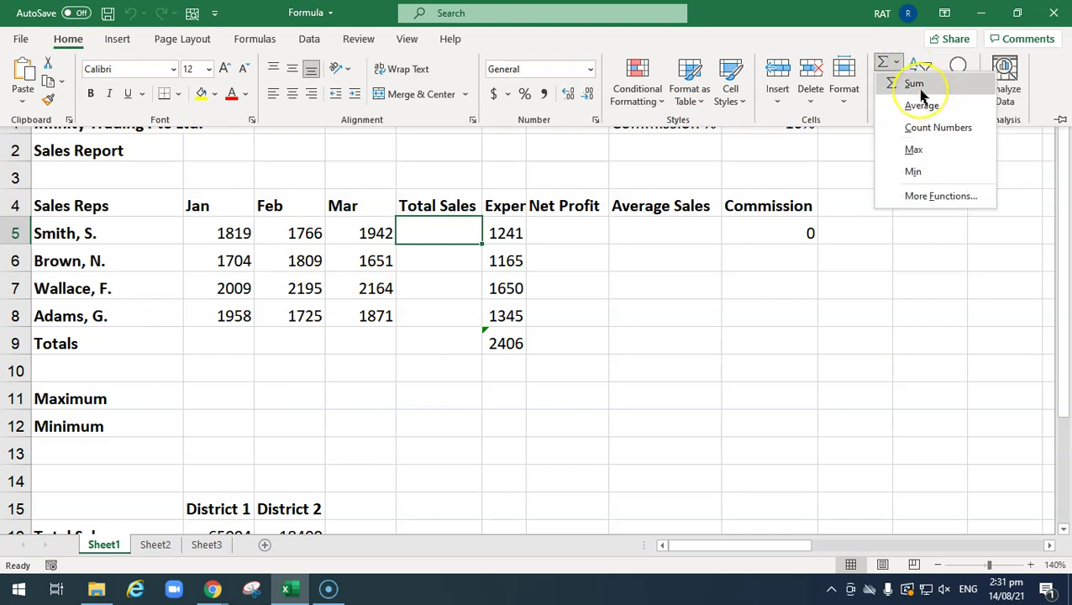
pyautogui.click(917, 88)
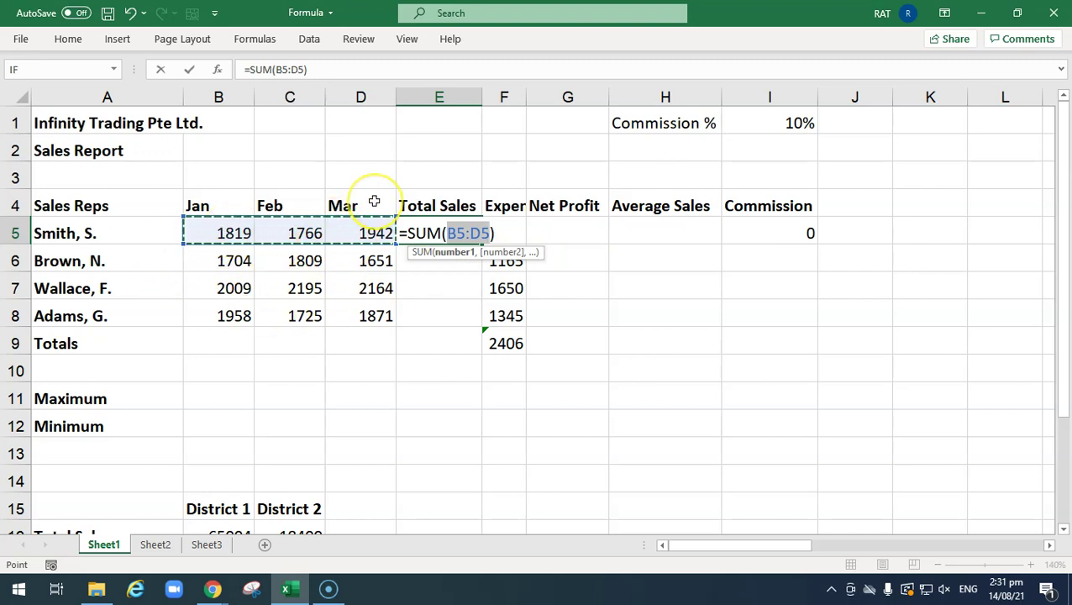
pyautogui.press('Return')
# Fill the Total Sales formula from E5 down to E8 for the remaining sales reps.
pyautogui.click(351, 226)
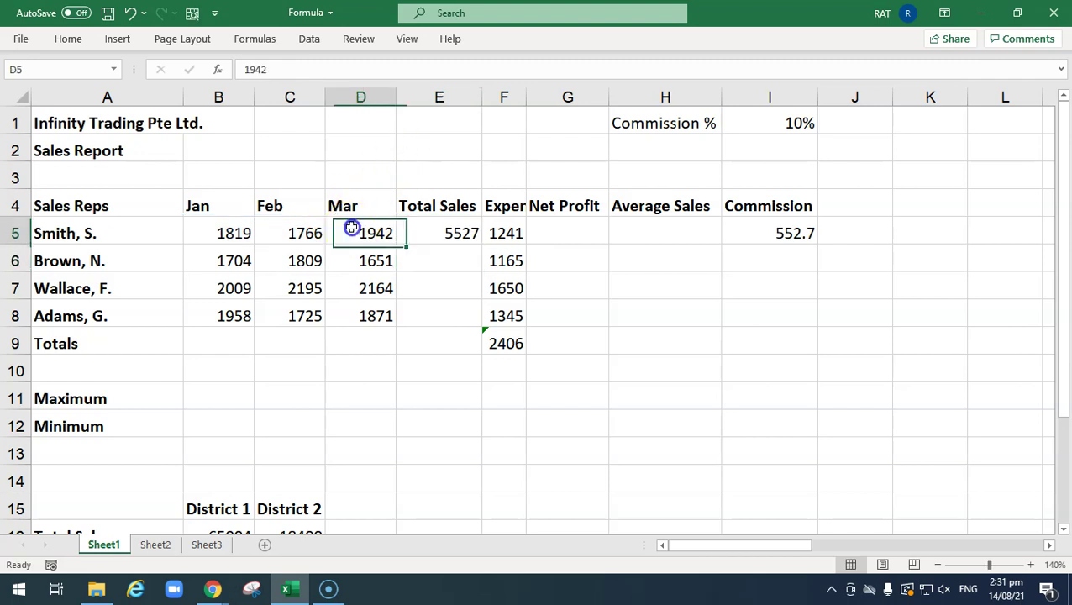
pyautogui.moveTo(240, 227); pyautogui.dragTo(354, 232)
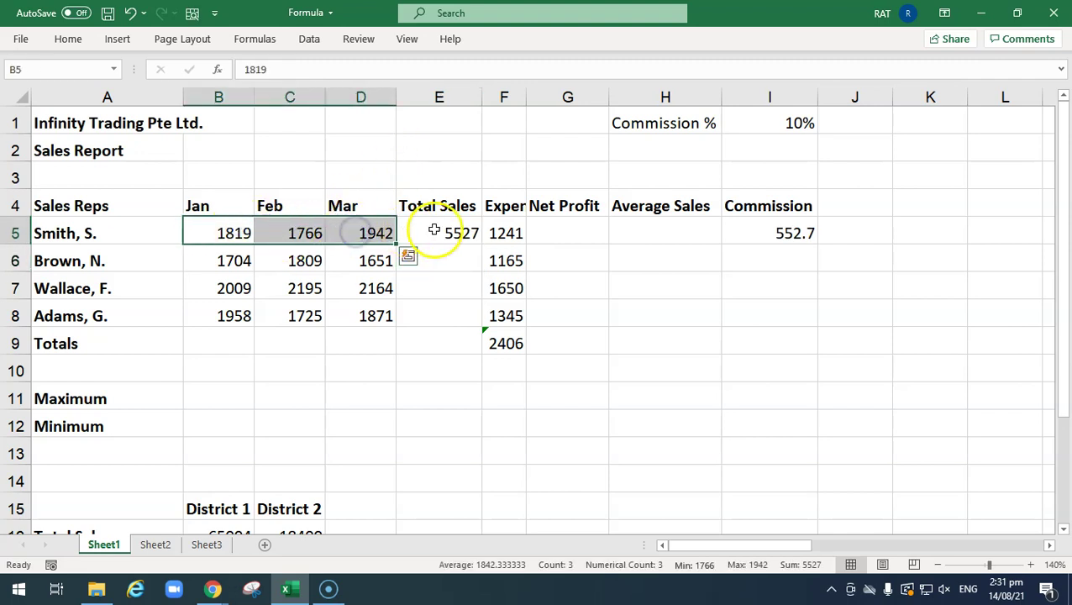
pyautogui.click(434, 230)
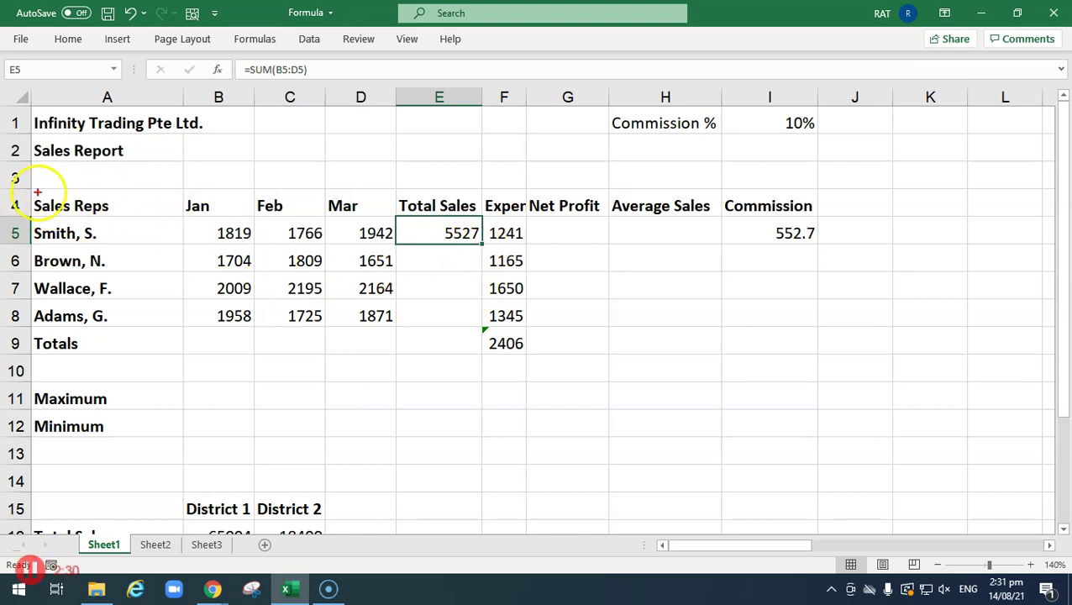
pyautogui.moveTo(32, 185)
pyautogui.mouseDown()
pyautogui.moveTo(625, 366)
pyautogui.moveTo(819, 354)
pyautogui.mouseUp()
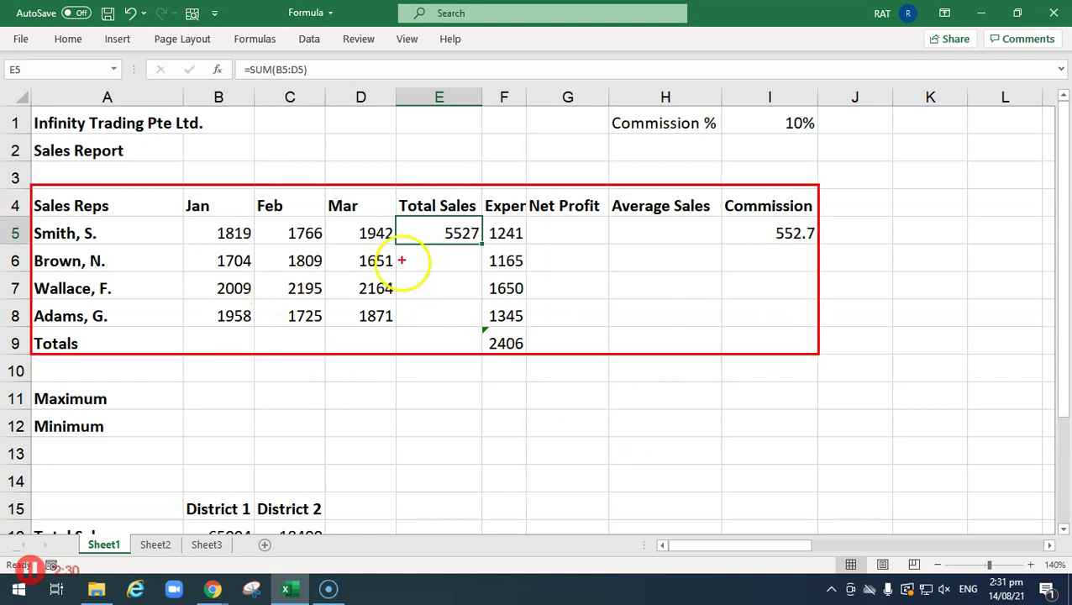
pyautogui.press('Escape')
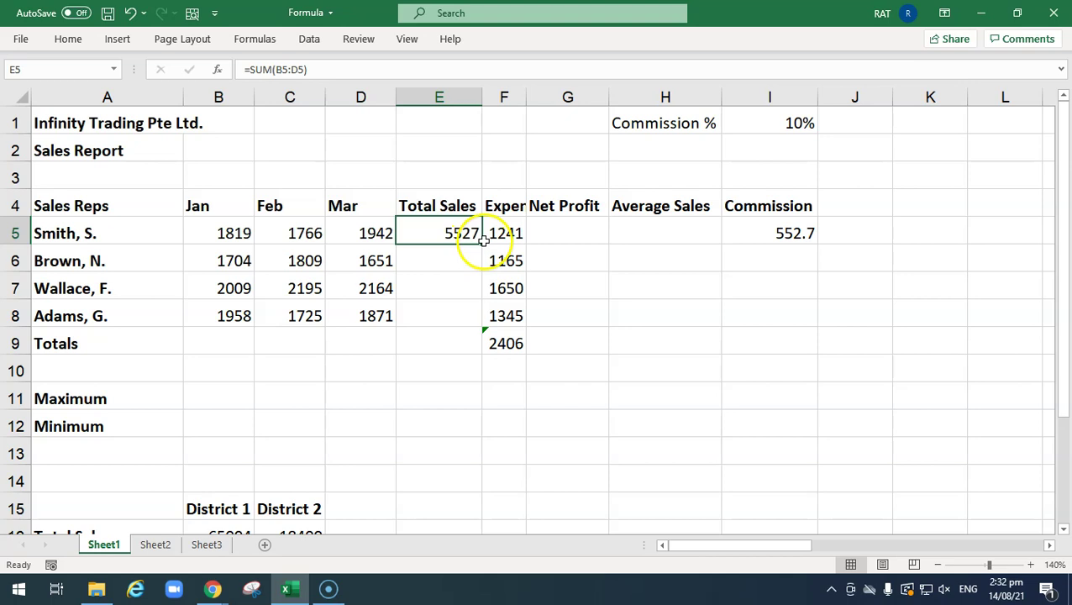
pyautogui.doubleClick(481, 245)
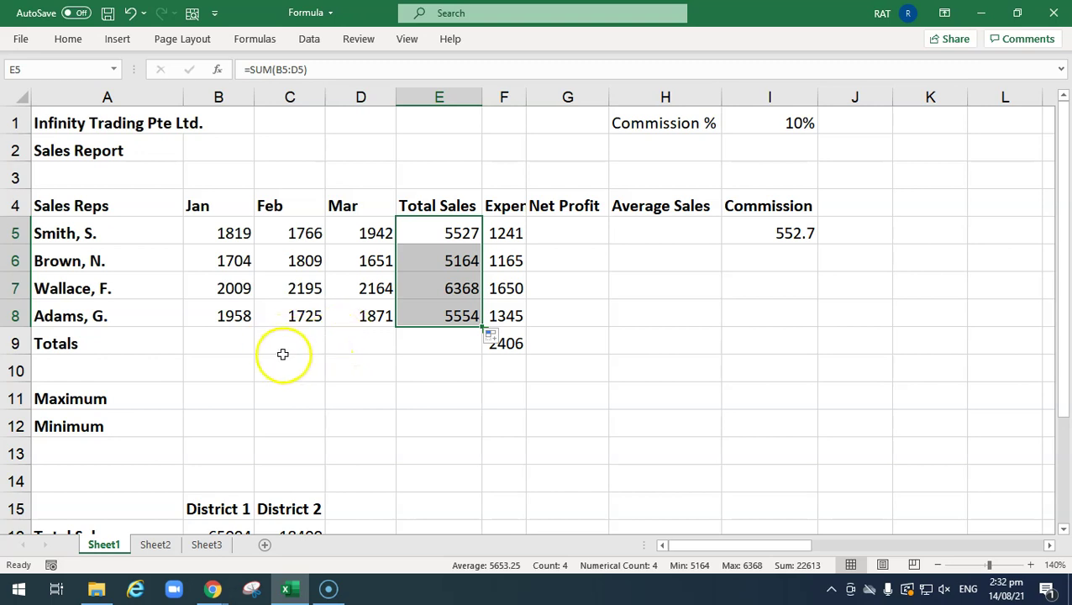
pyautogui.click(760, 288)
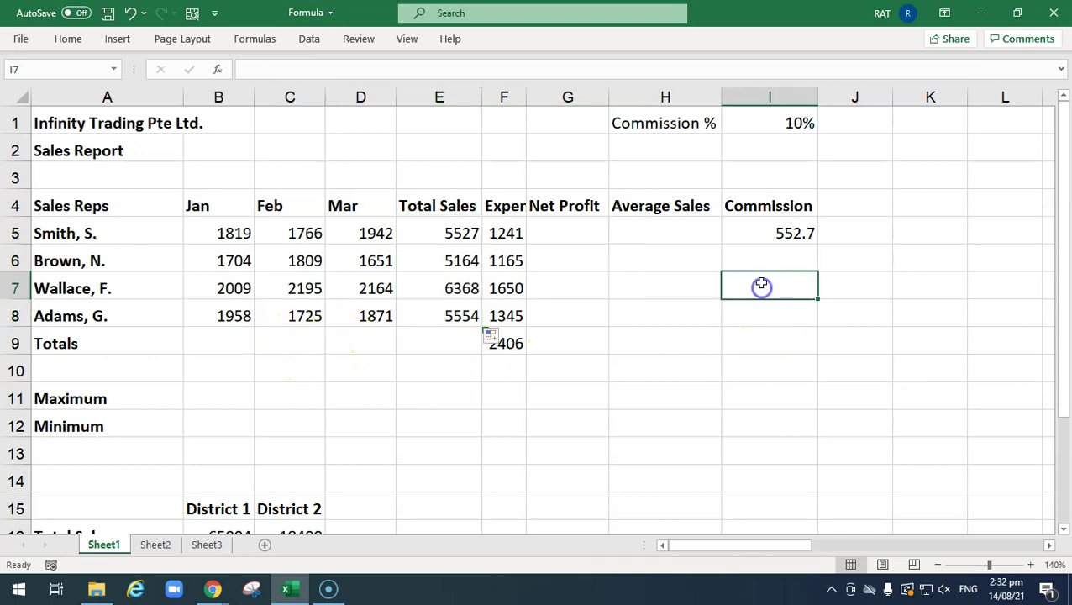
# Re-enter the first sales rep's Commission formula in I5 as =E5*I1, total sales times the commission rate.
pyautogui.click(795, 234)
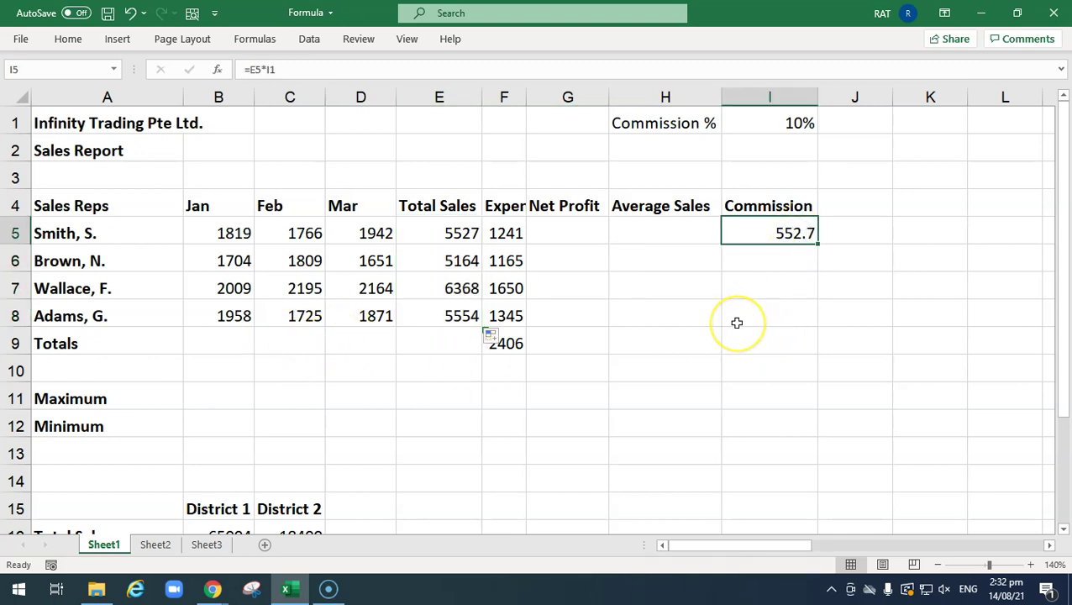
pyautogui.click(764, 285)
pyautogui.click(769, 234)
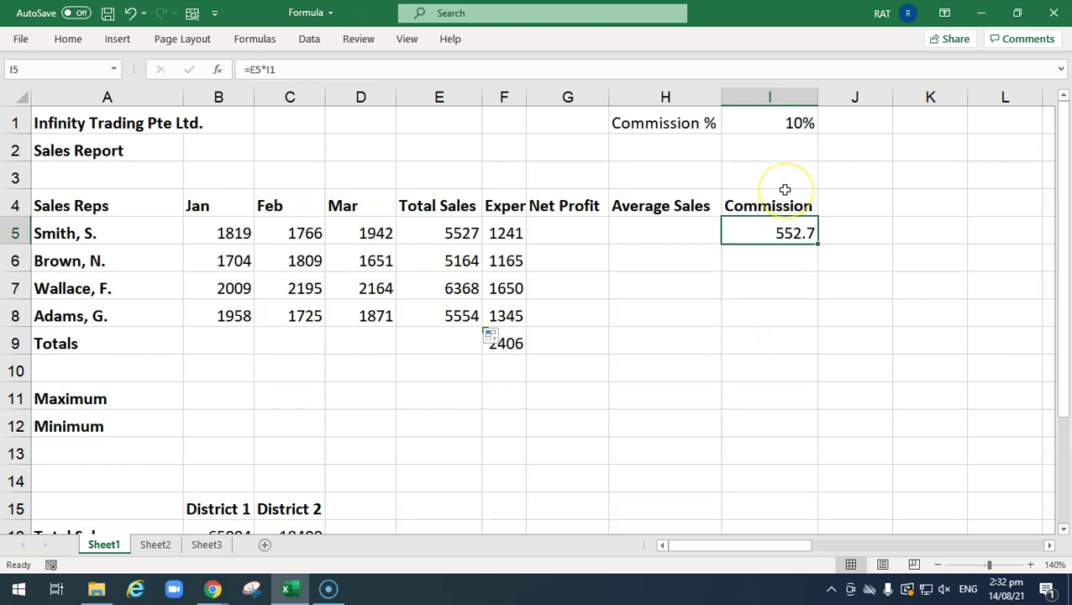
pyautogui.write('=')
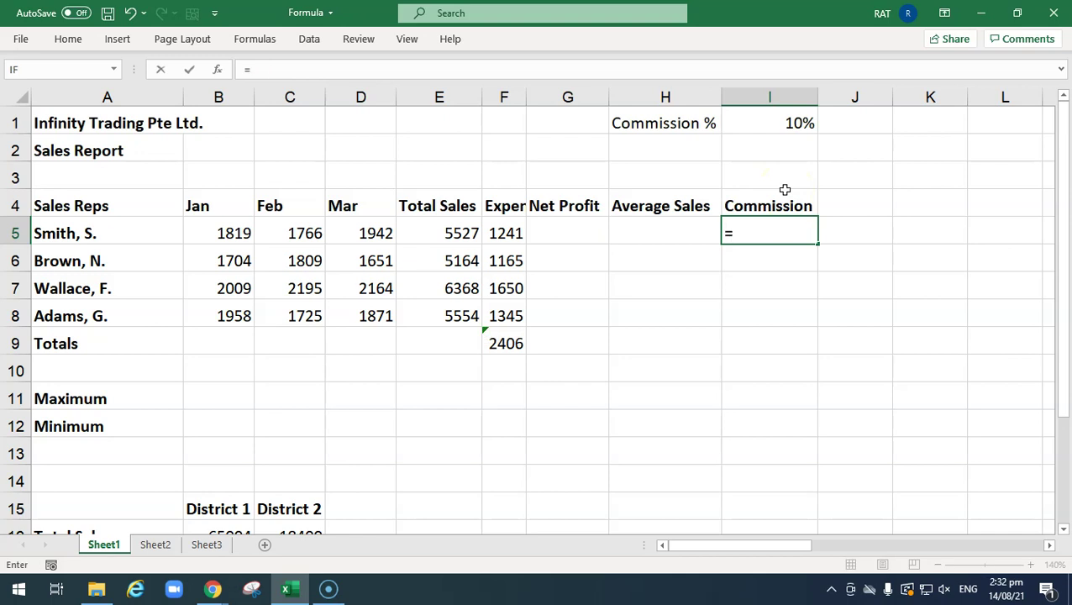
pyautogui.click(455, 237)
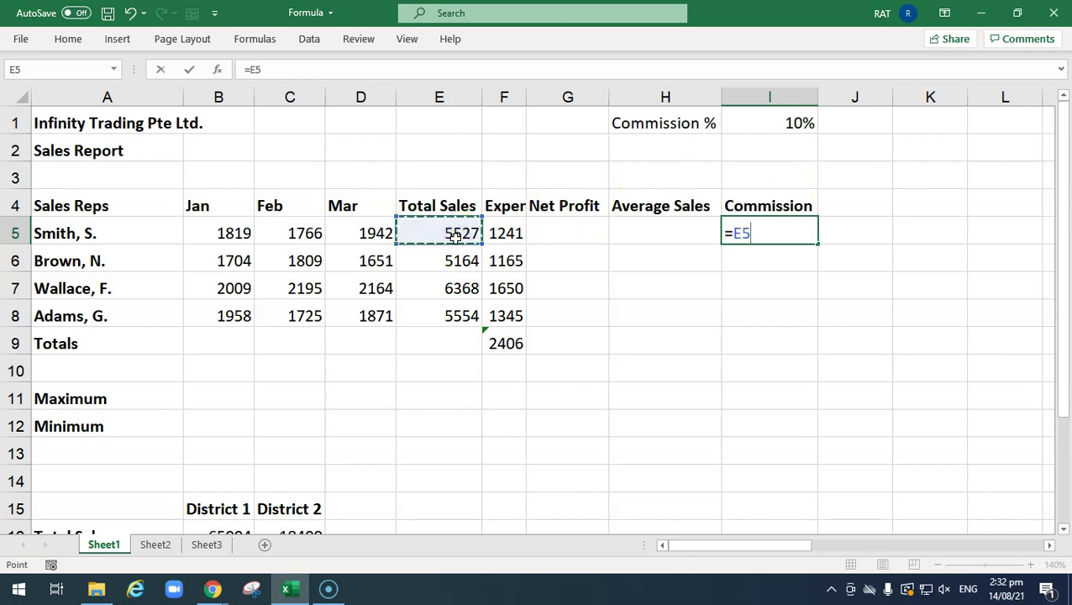
pyautogui.click(783, 122)
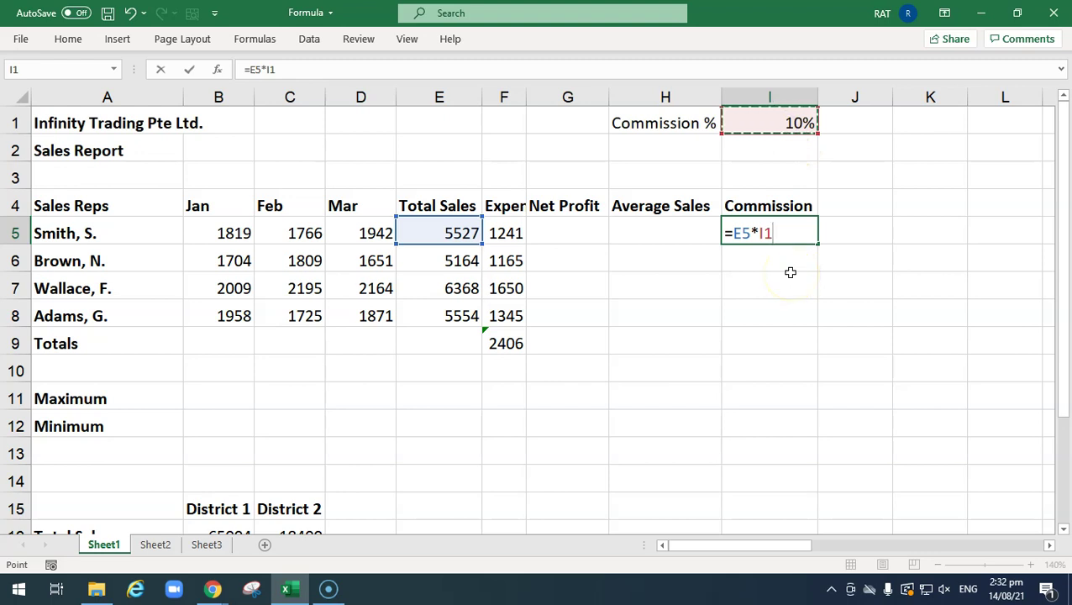
pyautogui.press('Return')
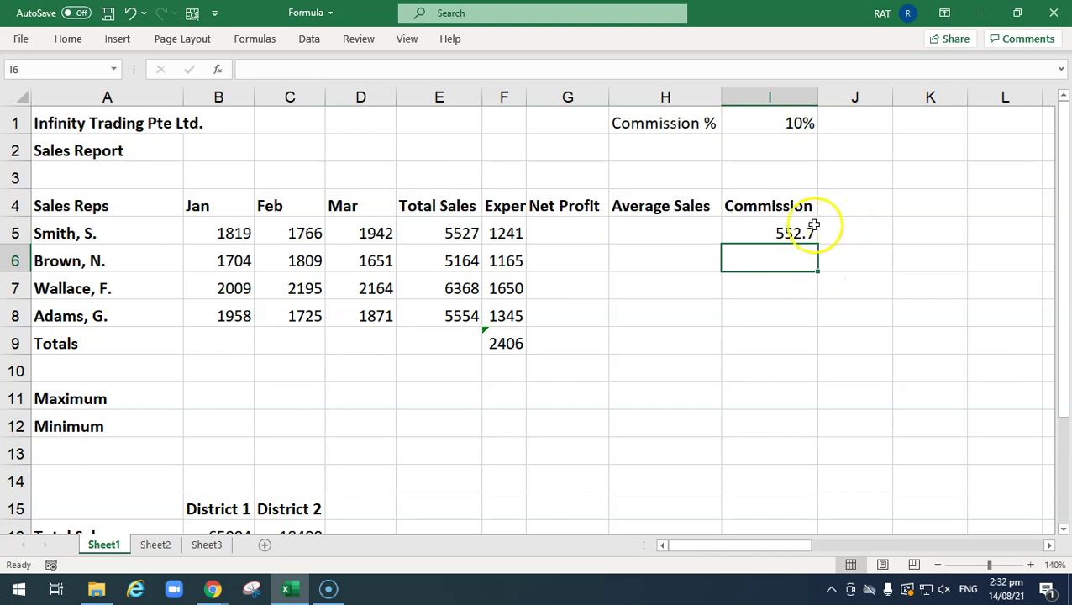
# Write the note "Relative Referencing" in red as a screen annotation over the top of the sales report.
pyautogui.write('t')
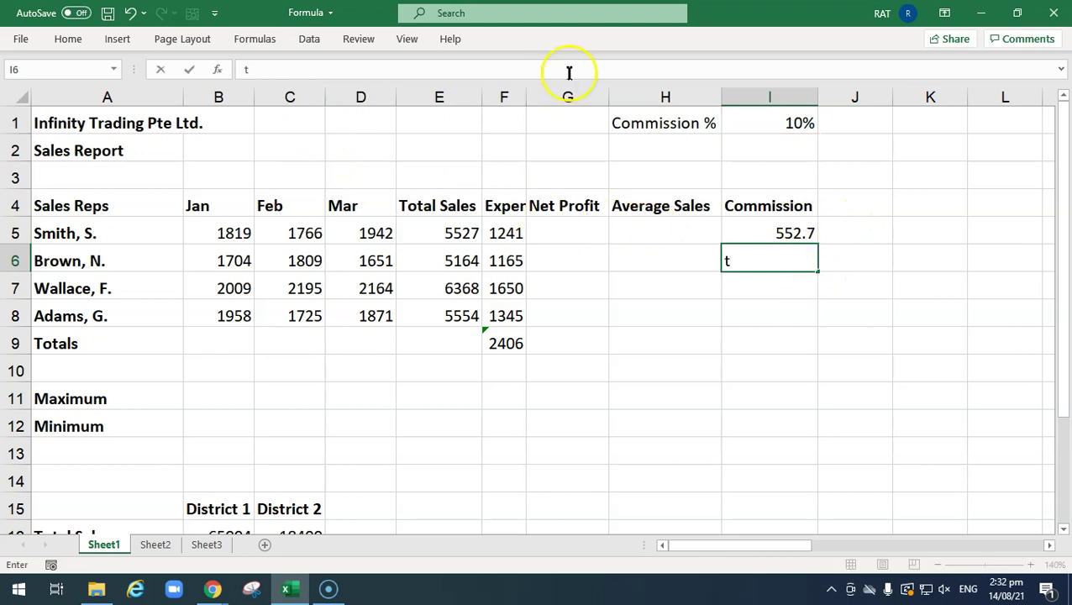
pyautogui.press('Escape')
pyautogui.hotkey('ctrl', '2')
pyautogui.write('t')
pyautogui.write('Rel')
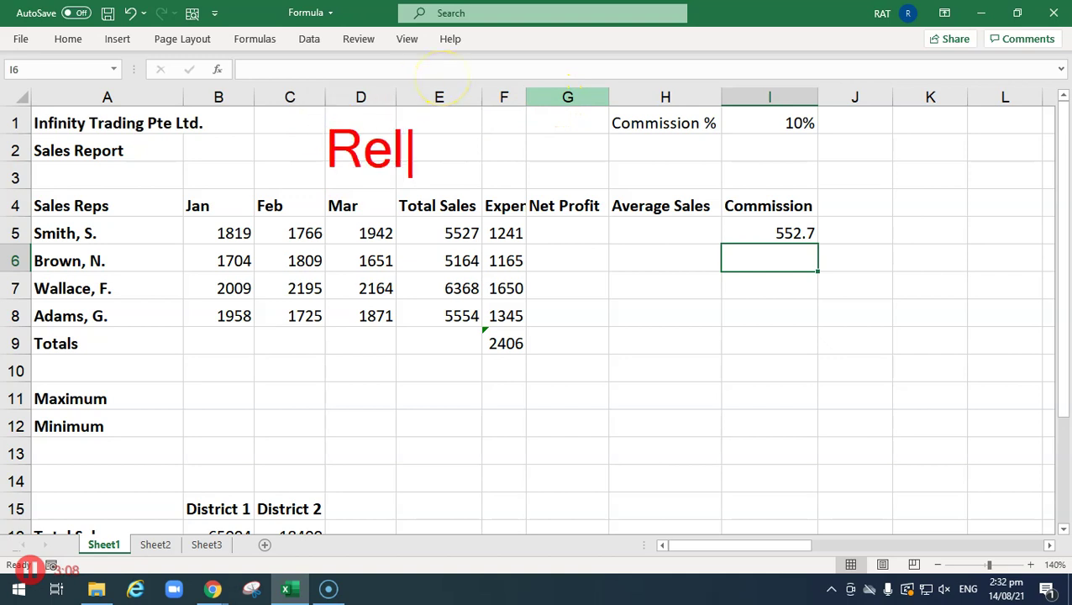
pyautogui.write('ative R')
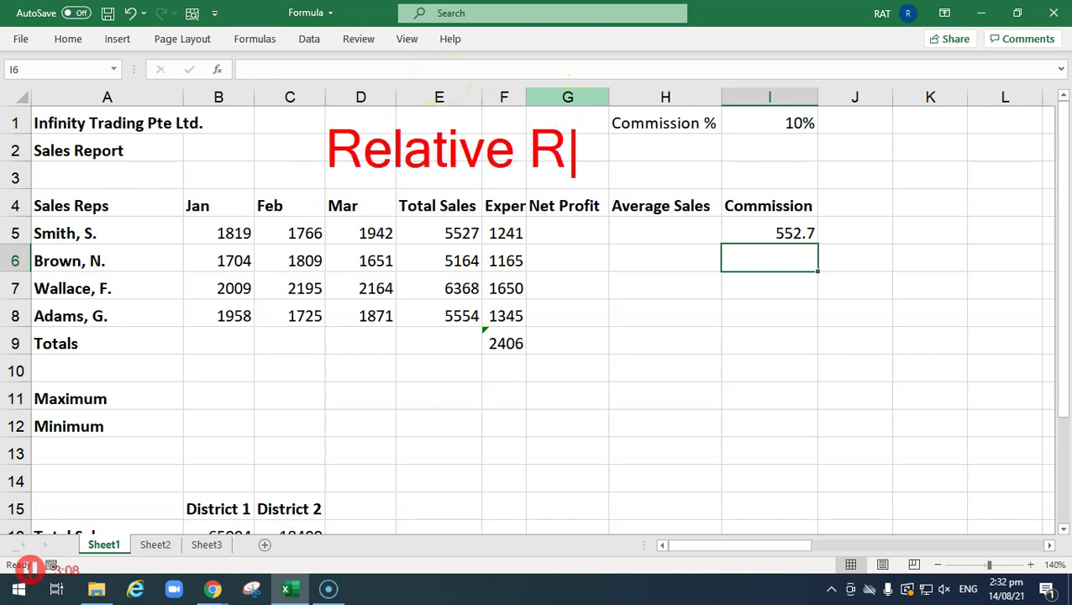
pyautogui.write('eferencing')
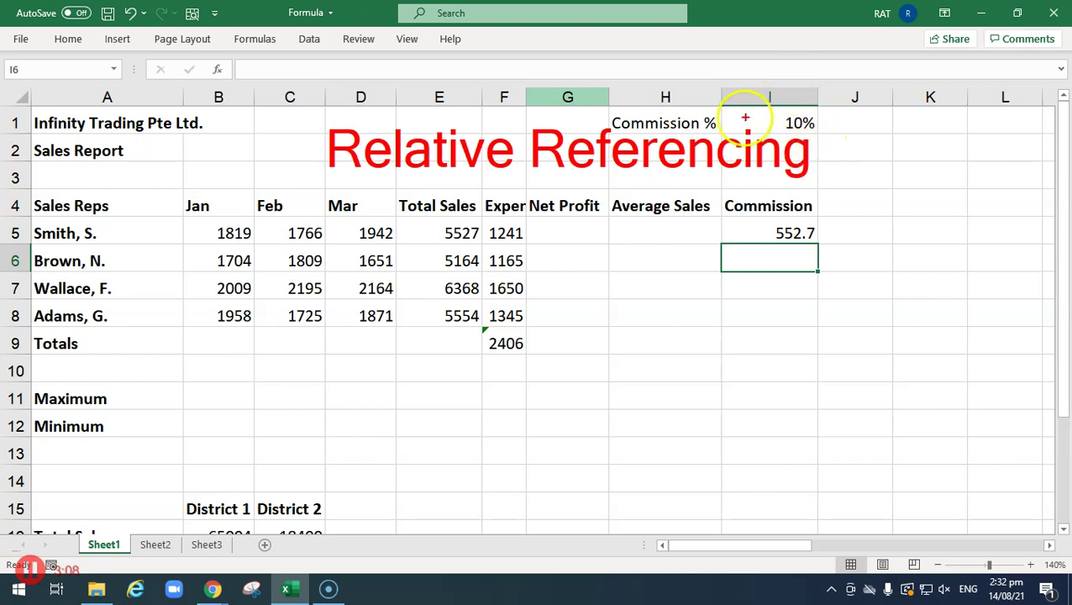
# Outline I1, I5 and E5 in red and E6, I1, the note and I2 in blue, and clear the annotations.
pyautogui.moveTo(742, 108); pyautogui.dragTo(814, 135)
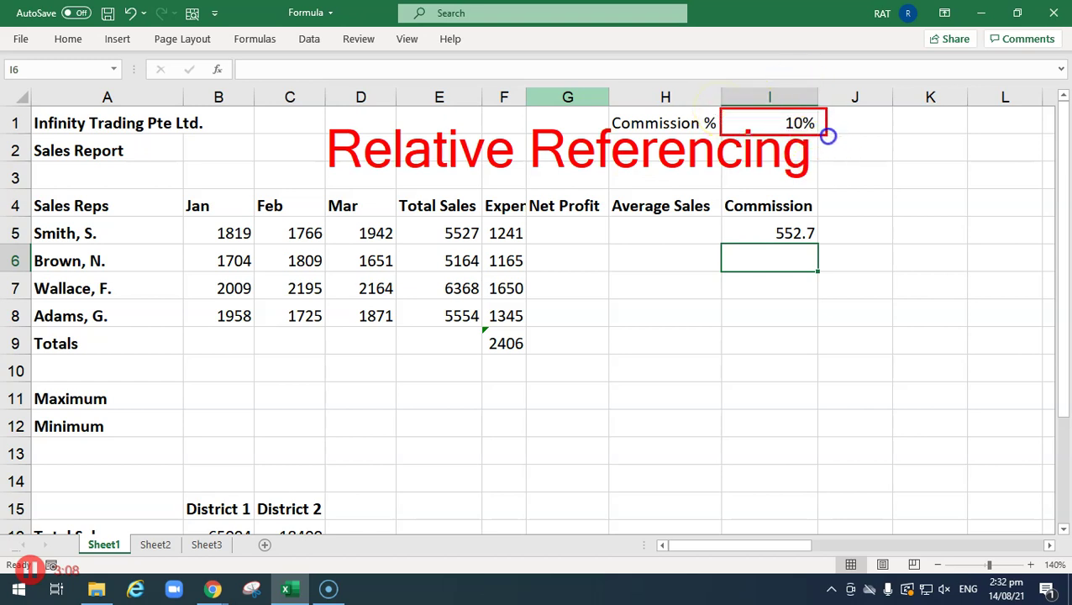
pyautogui.moveTo(720, 214); pyautogui.dragTo(823, 245)
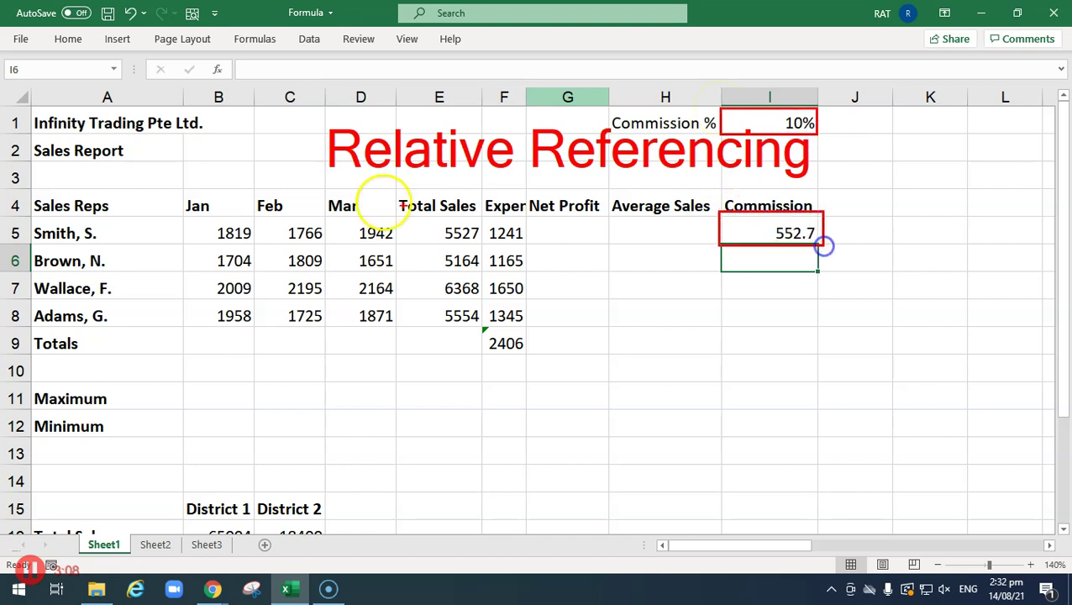
pyautogui.moveTo(460, 238); pyautogui.dragTo(486, 246)
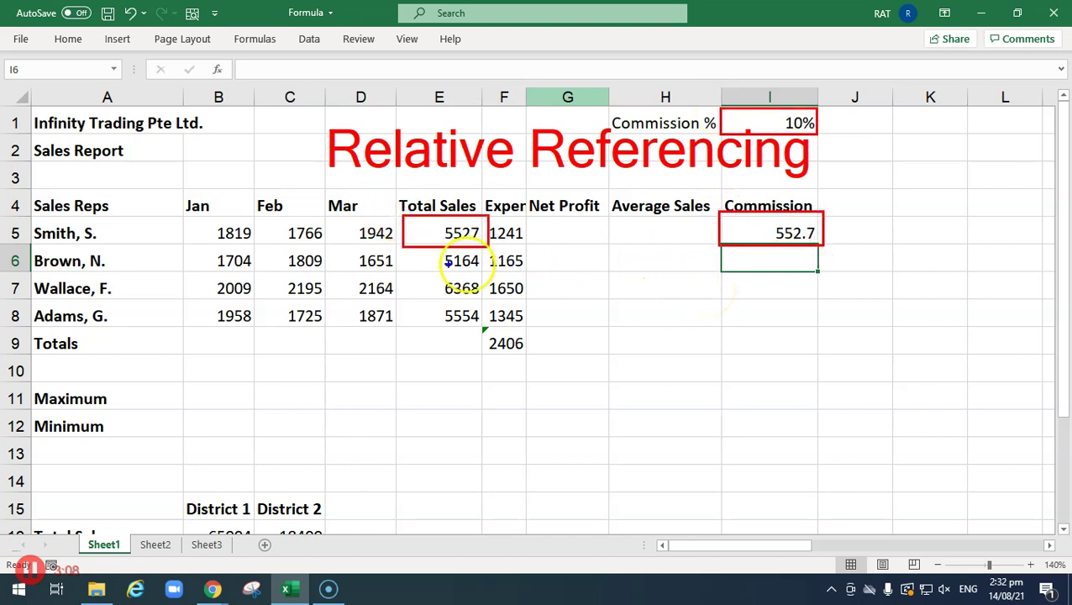
pyautogui.moveTo(404, 244); pyautogui.dragTo(484, 275)
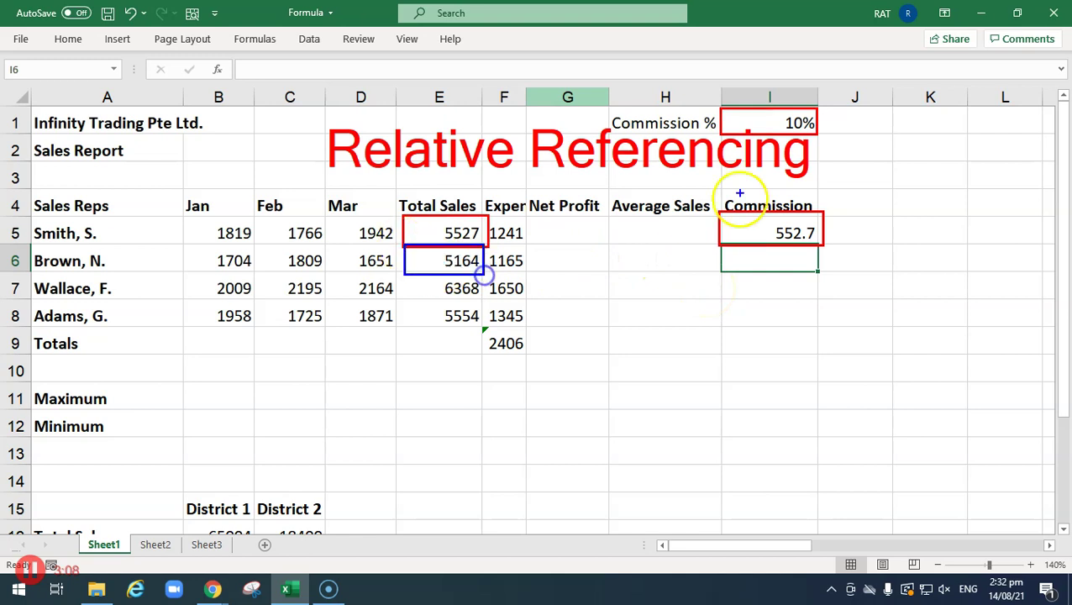
pyautogui.moveTo(724, 109); pyautogui.dragTo(819, 135)
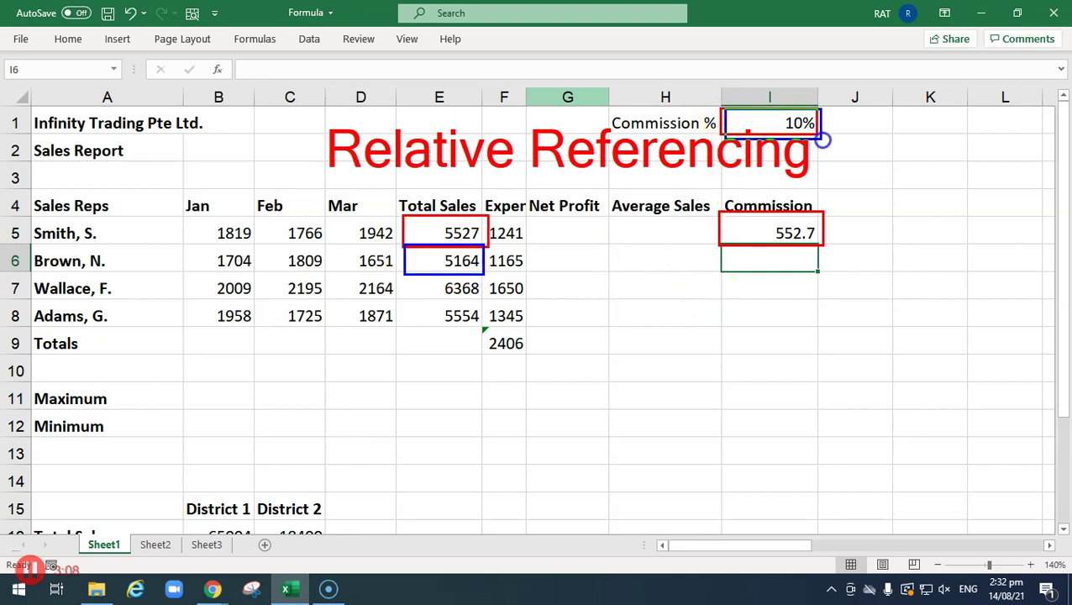
pyautogui.moveTo(315, 127); pyautogui.dragTo(807, 176)
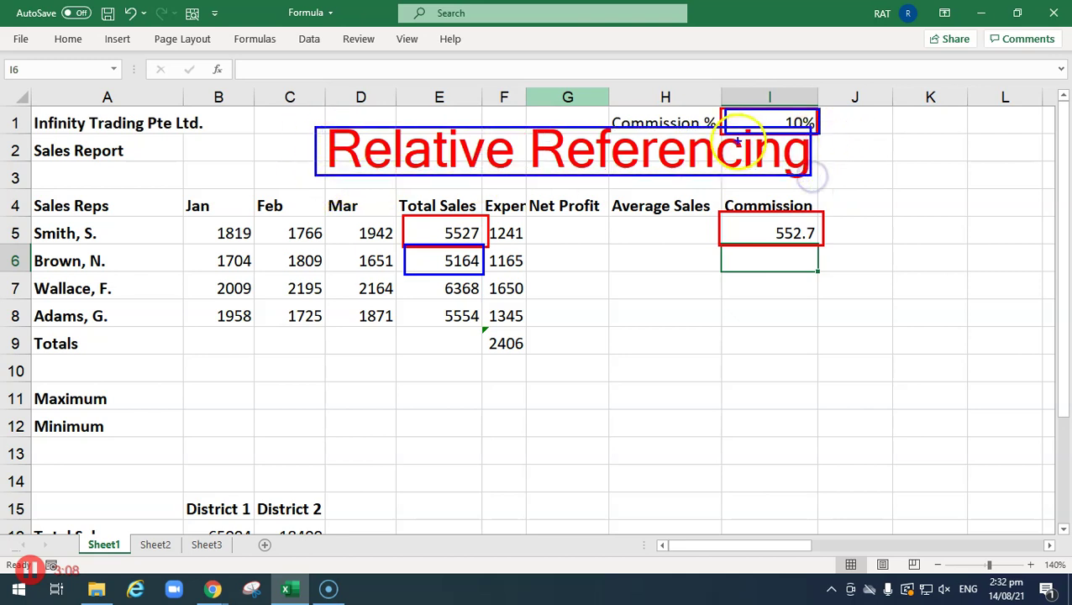
pyautogui.moveTo(724, 109)
pyautogui.mouseDown()
pyautogui.moveTo(739, 143)
pyautogui.moveTo(816, 162)
pyautogui.mouseUp()
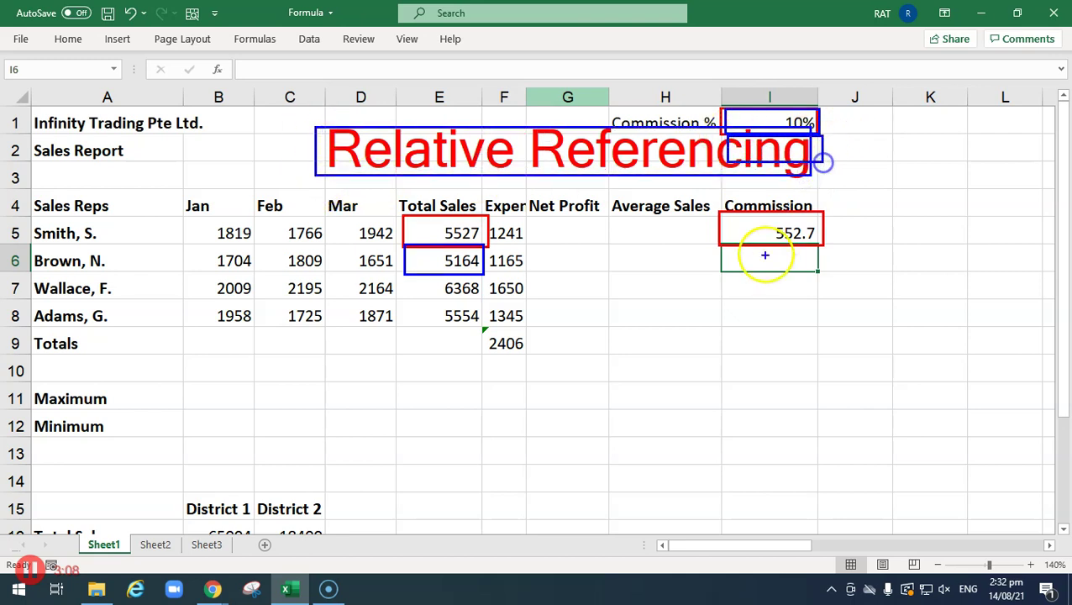
pyautogui.press('Escape')
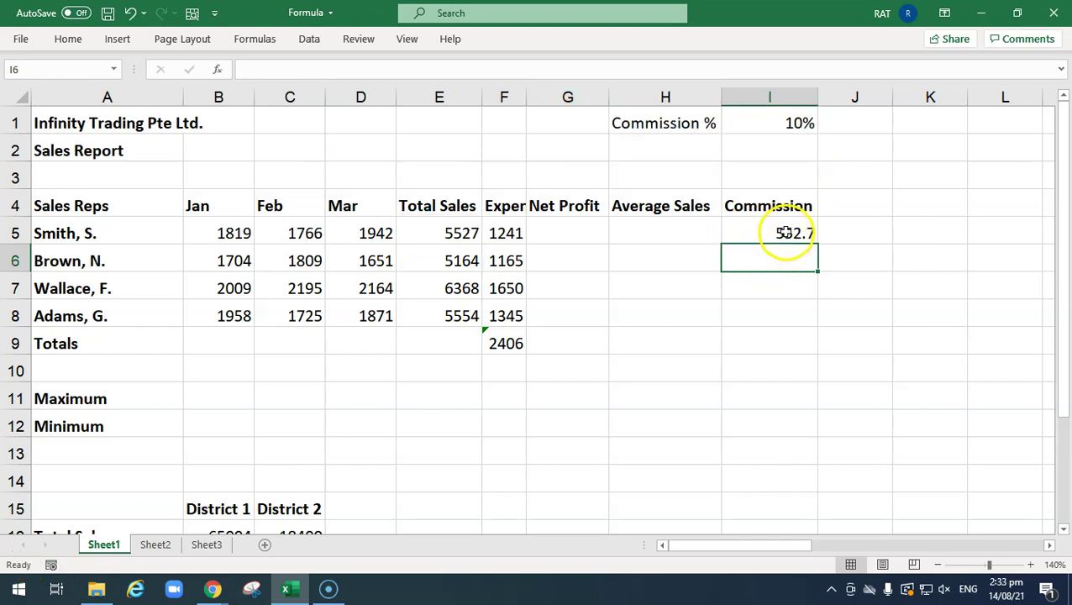
# Fill the Commission formula from I5 down to I8 and check the copied formulas in I6 to I8.
pyautogui.click(783, 233)
pyautogui.moveTo(820, 244); pyautogui.dragTo(796, 320)
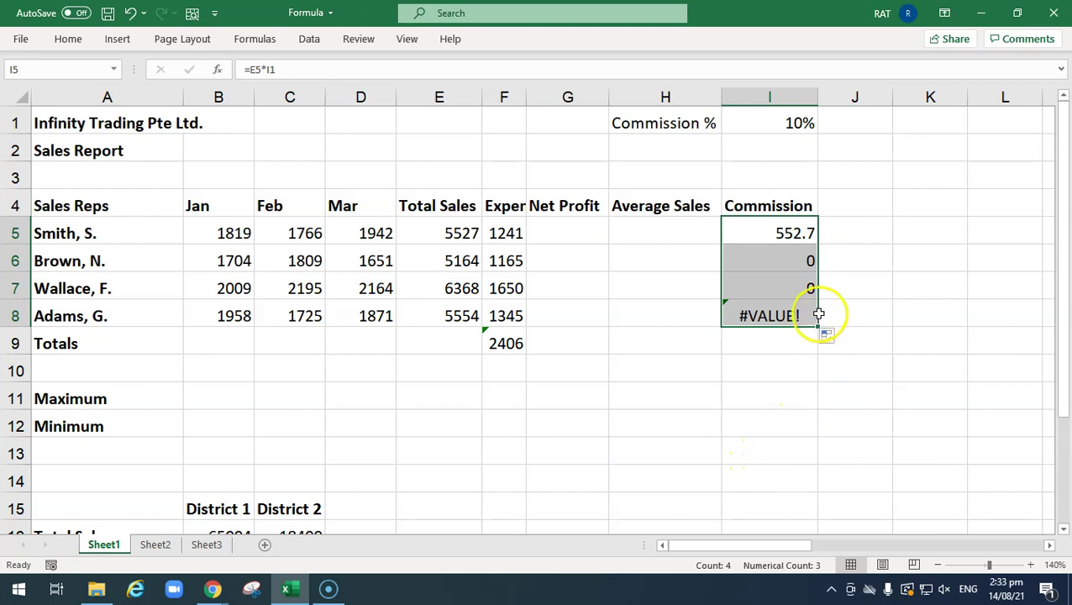
pyautogui.click(792, 258)
pyautogui.click(792, 288)
pyautogui.click(789, 313)
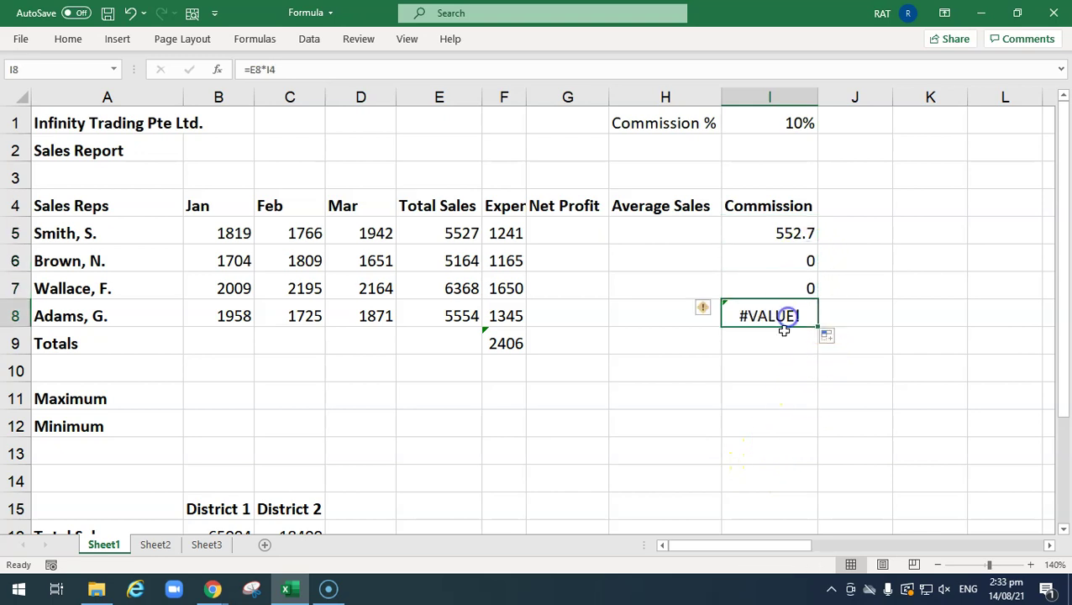
# Inspect the cells referenced by the Commission formula in I6, and clear the copied formulas from I6:I8.
pyautogui.doubleClick(768, 261)
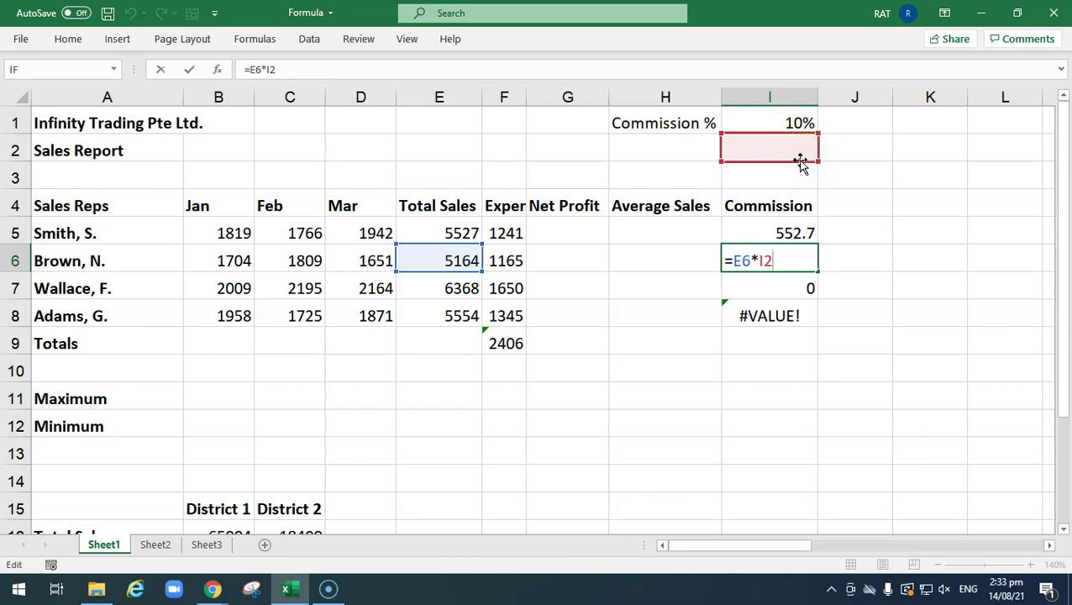
pyautogui.press('Escape')
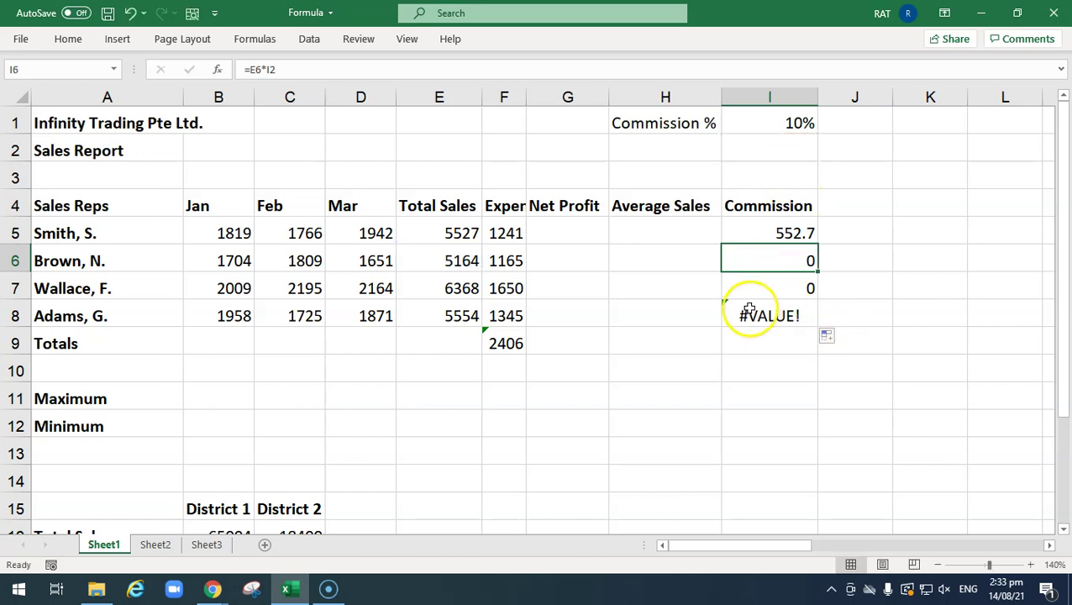
pyautogui.keyDown('shift'); pyautogui.click(789, 316); pyautogui.keyUp('shift')
pyautogui.press('Delete')
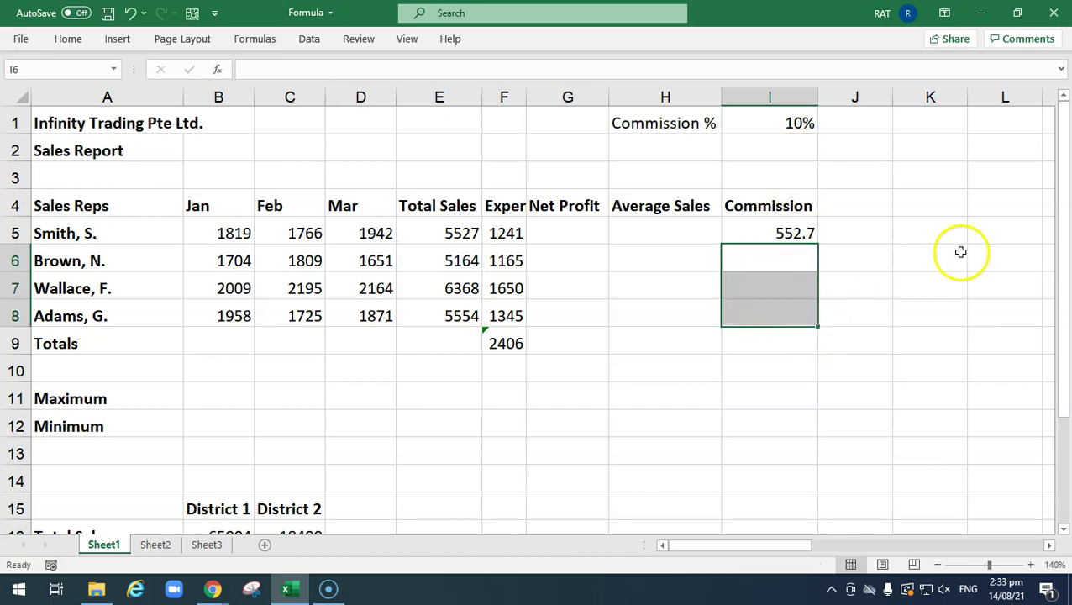
# Change the commission rate reference in I5 to absolute so the formula reads =E5*$I$1.
pyautogui.doubleClick(795, 232)
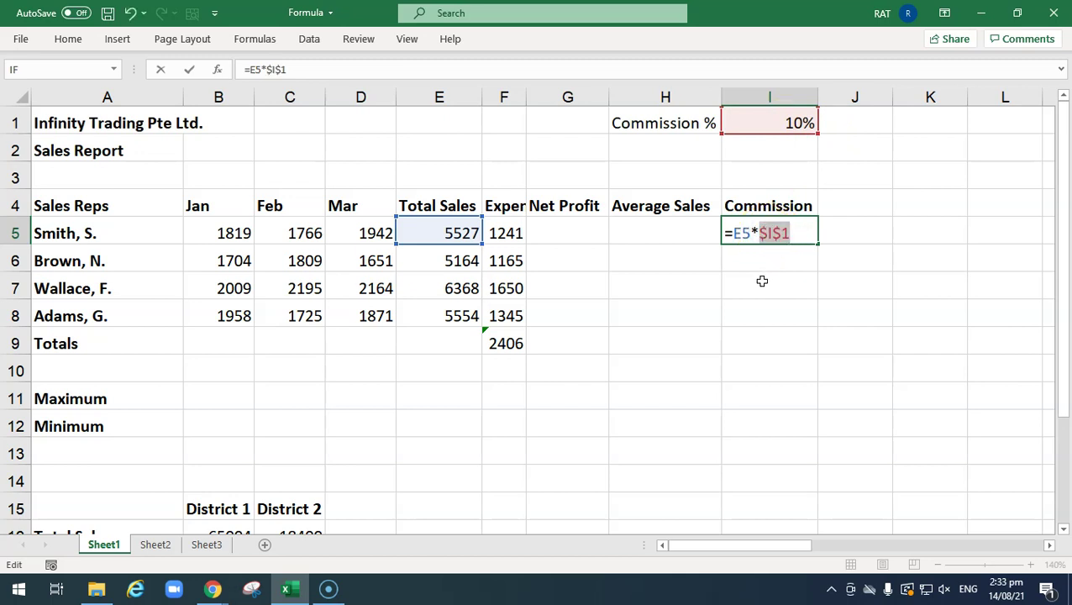
# Annotate the $I part of the formula in I5 with the red note "Locking Column I".
pyautogui.click(795, 263)
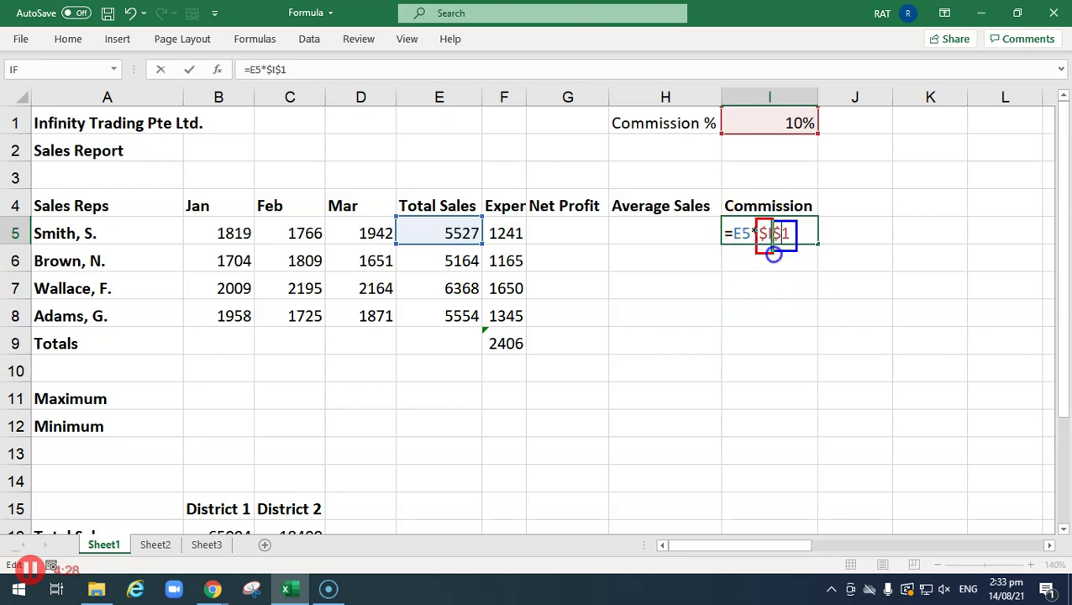
pyautogui.write('t')
pyautogui.write('Lock')
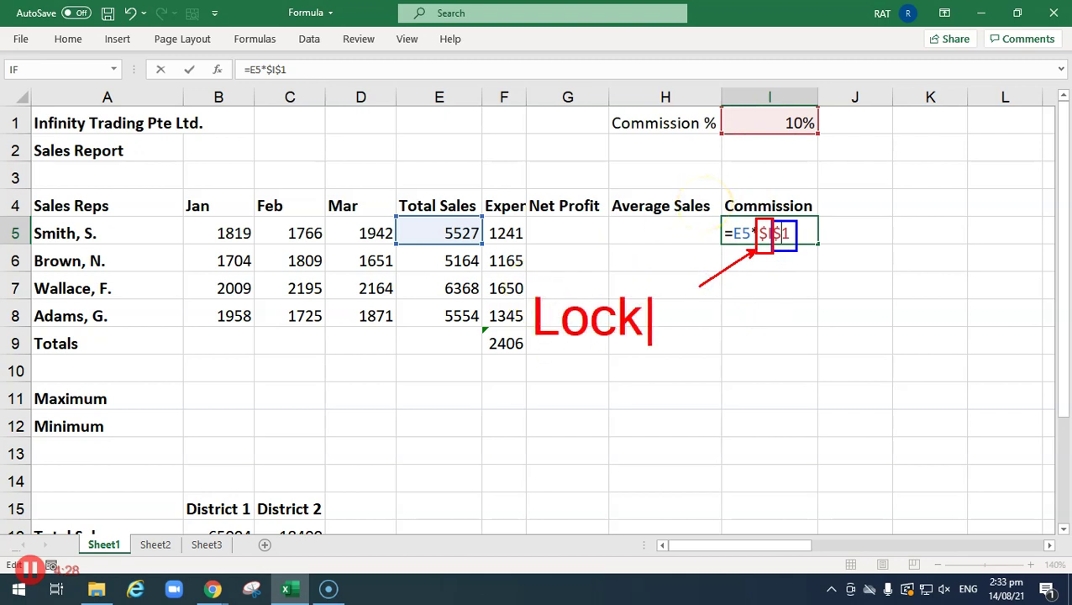
pyautogui.write('ing')
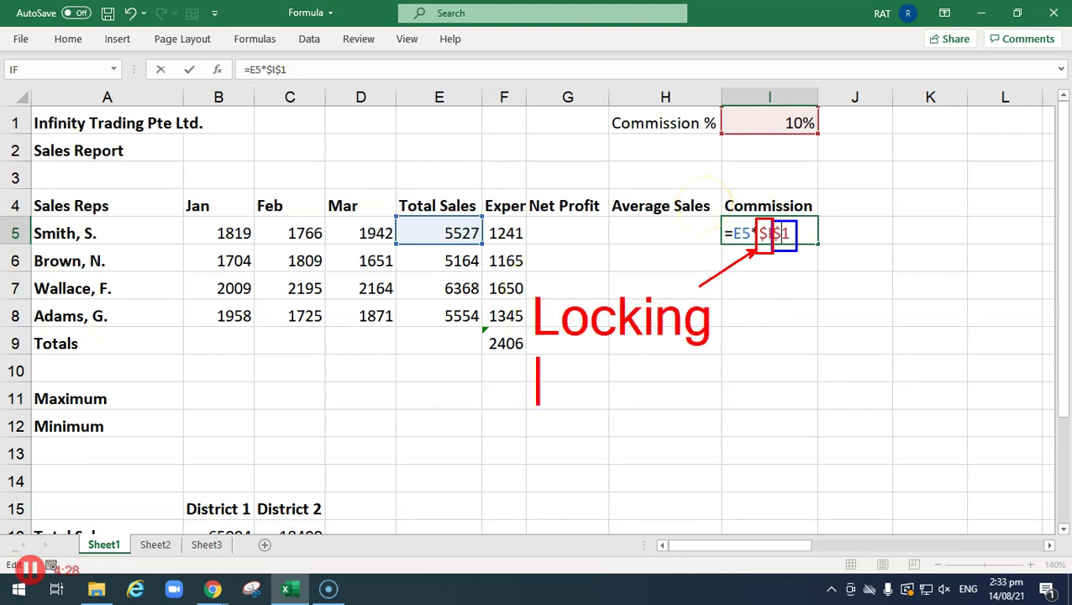
pyautogui.write('Column')
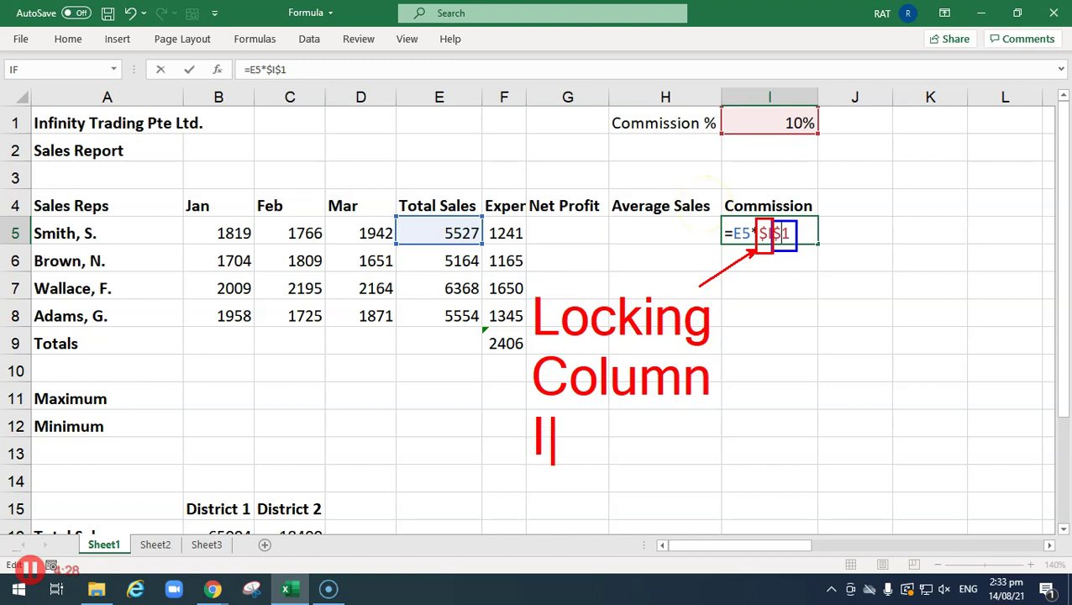
pyautogui.press('Escape')
# Annotate the $1 part of the formula with a blue arrow and the note "Locking Row 1", and clear all annotations.
pyautogui.press('b')
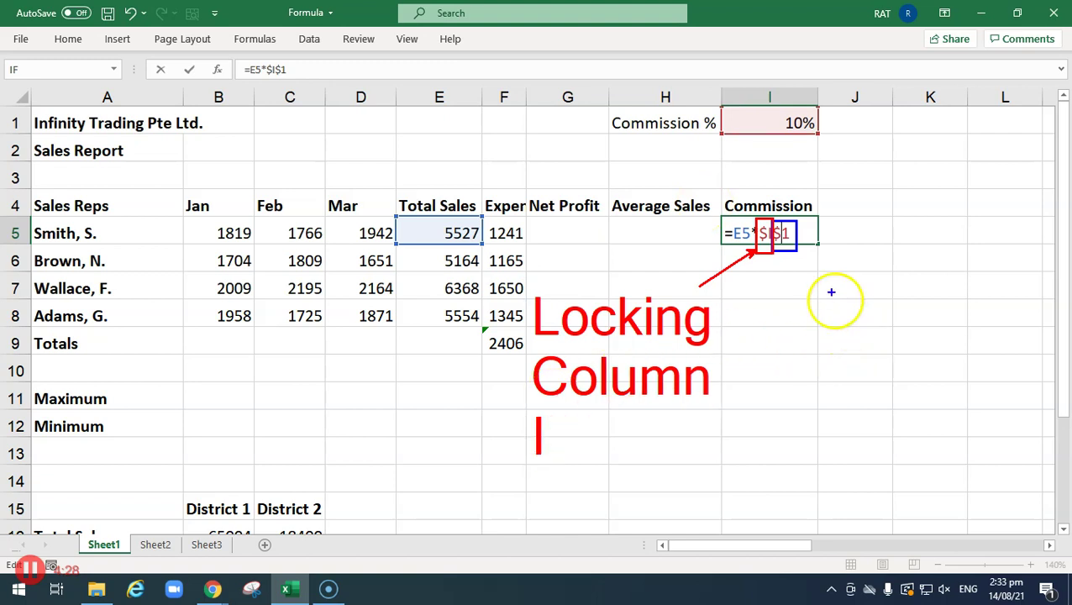
pyautogui.moveTo(793, 247); pyautogui.dragTo(843, 331)
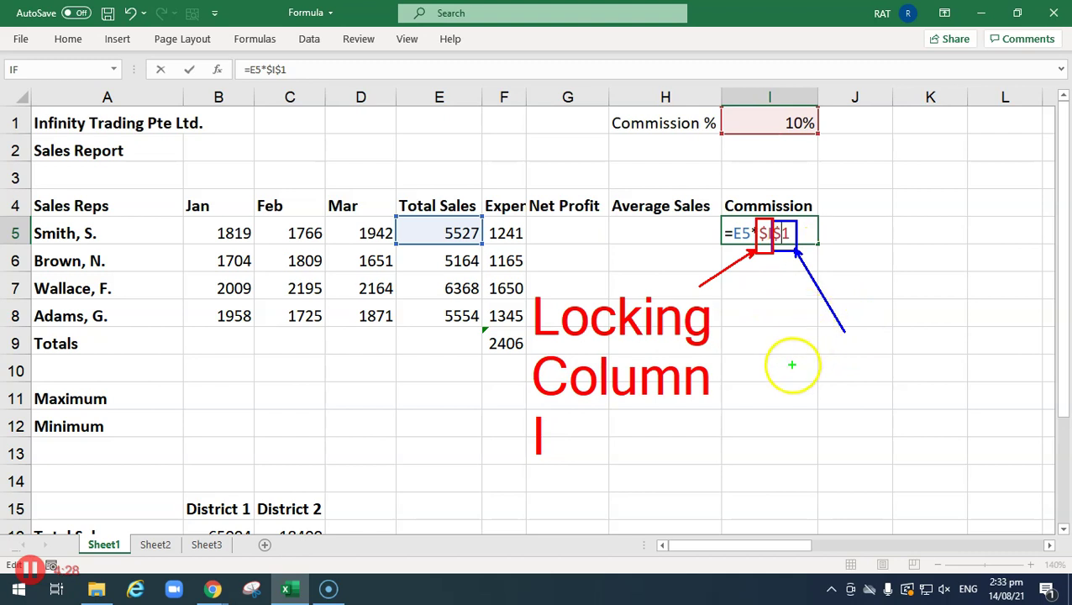
pyautogui.click(814, 346)
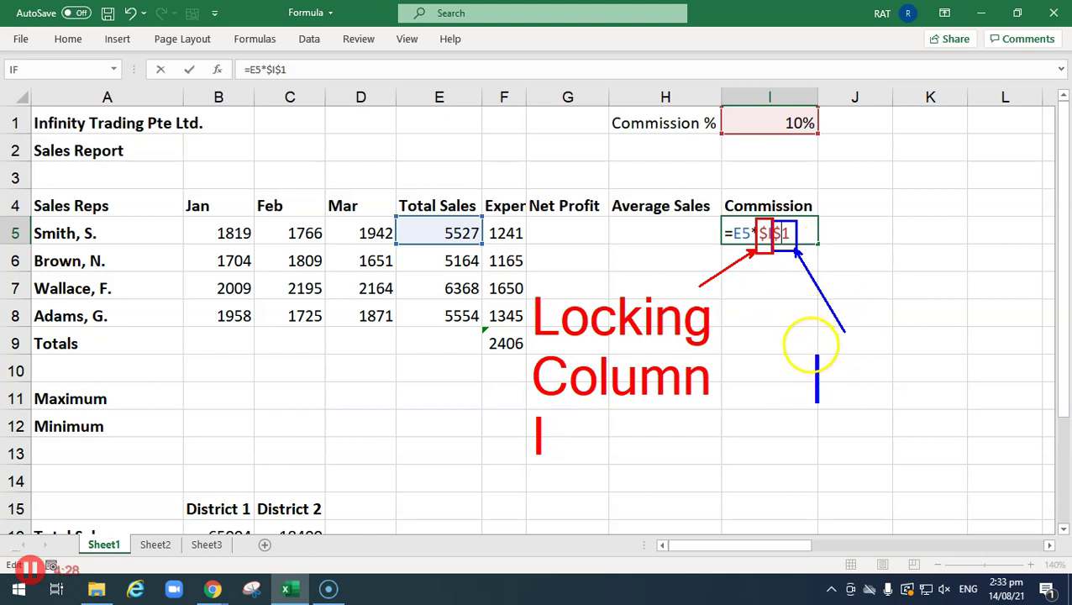
pyautogui.write('Locking')
pyautogui.press('Return')
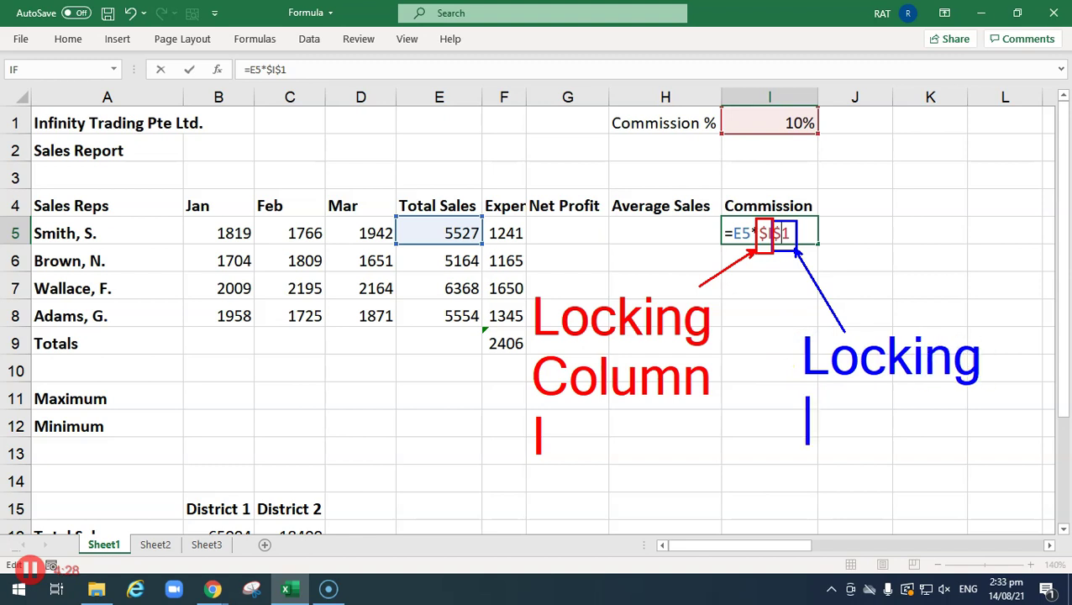
pyautogui.write('Row 1')
pyautogui.press('Escape')
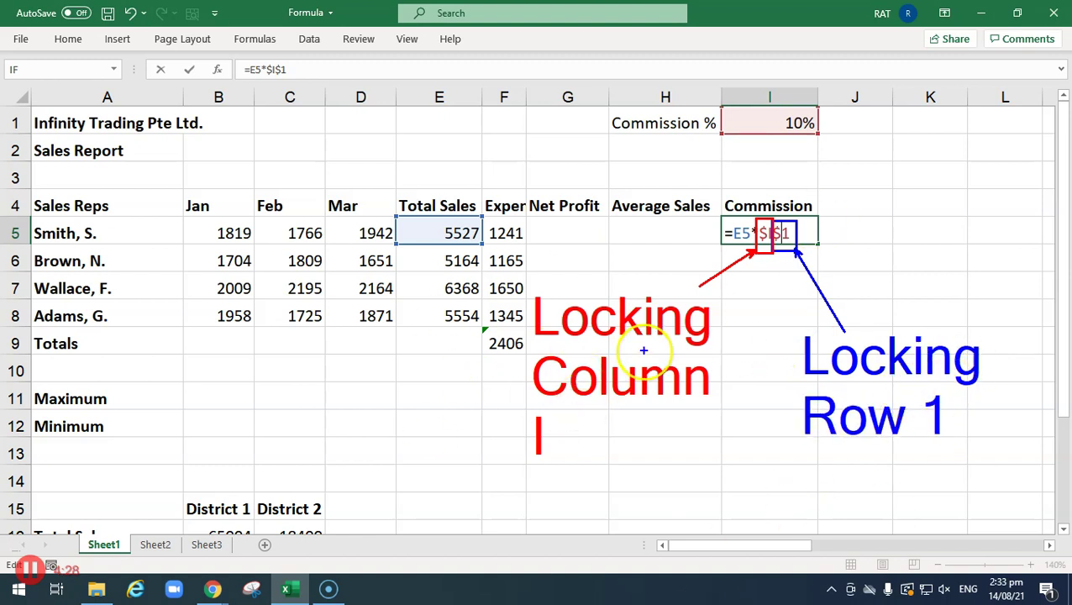
pyautogui.press('Escape')
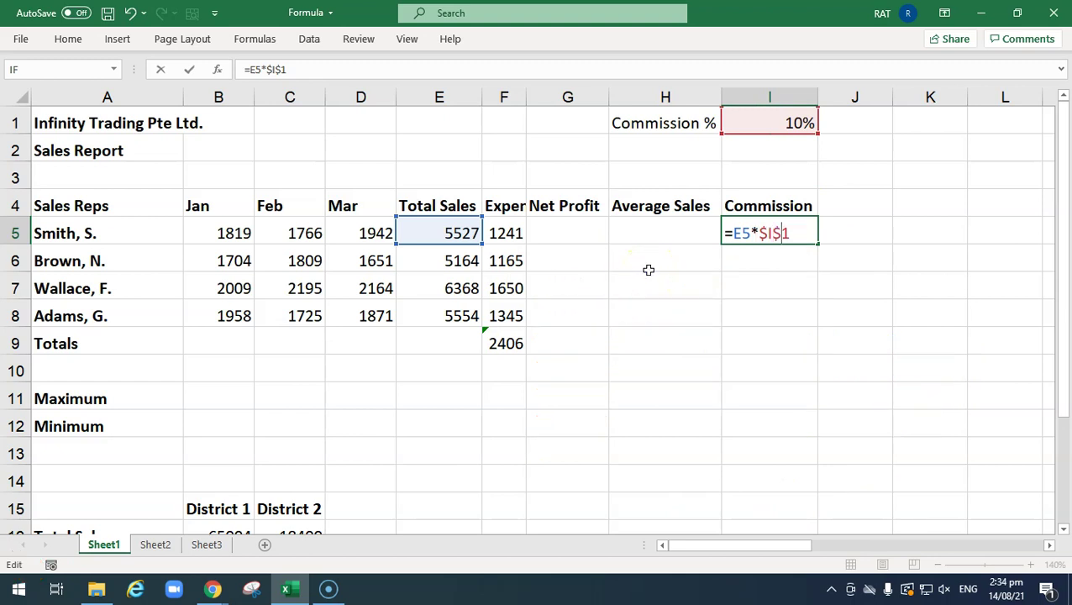
# Commit the edited Commission formula =E5*$I$1 in I5.
pyautogui.press('Return')
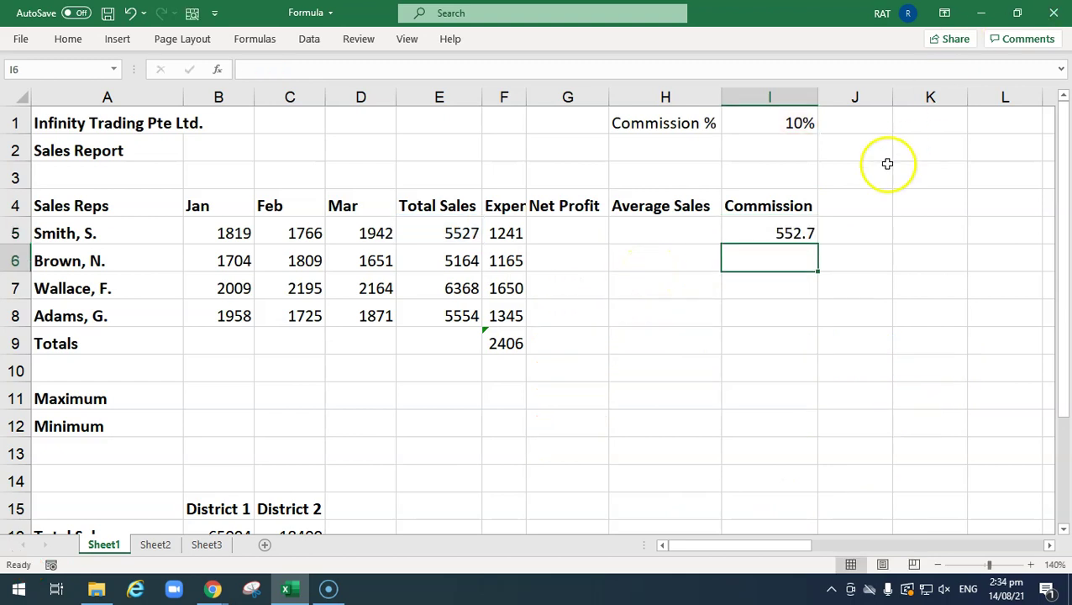
# Fill the Commission formula from I5 down to I8 and check the copied formula in I8.
pyautogui.click(808, 227)
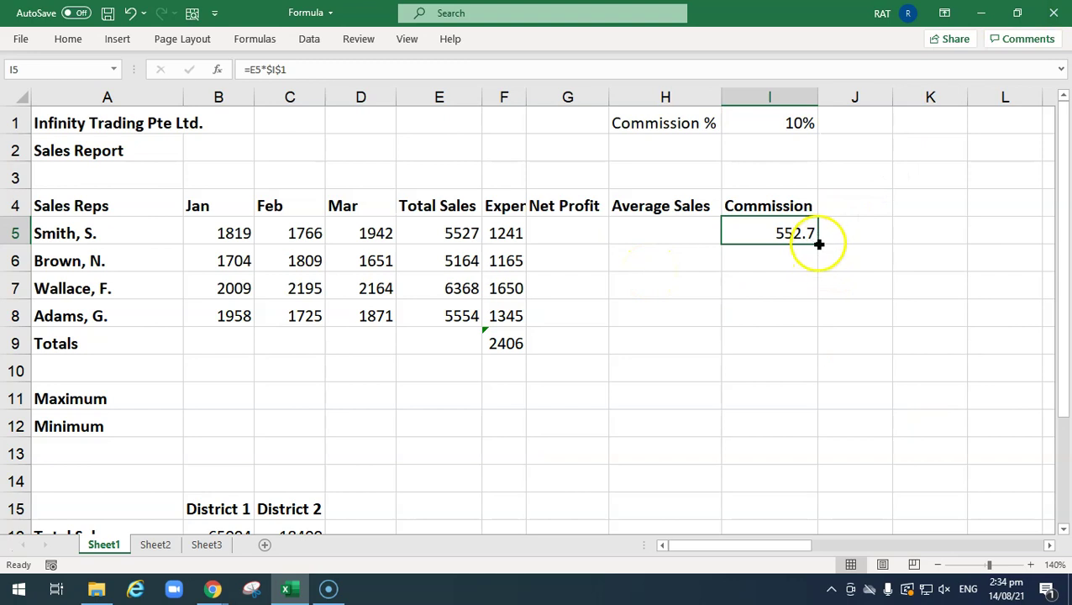
pyautogui.doubleClick(818, 244)
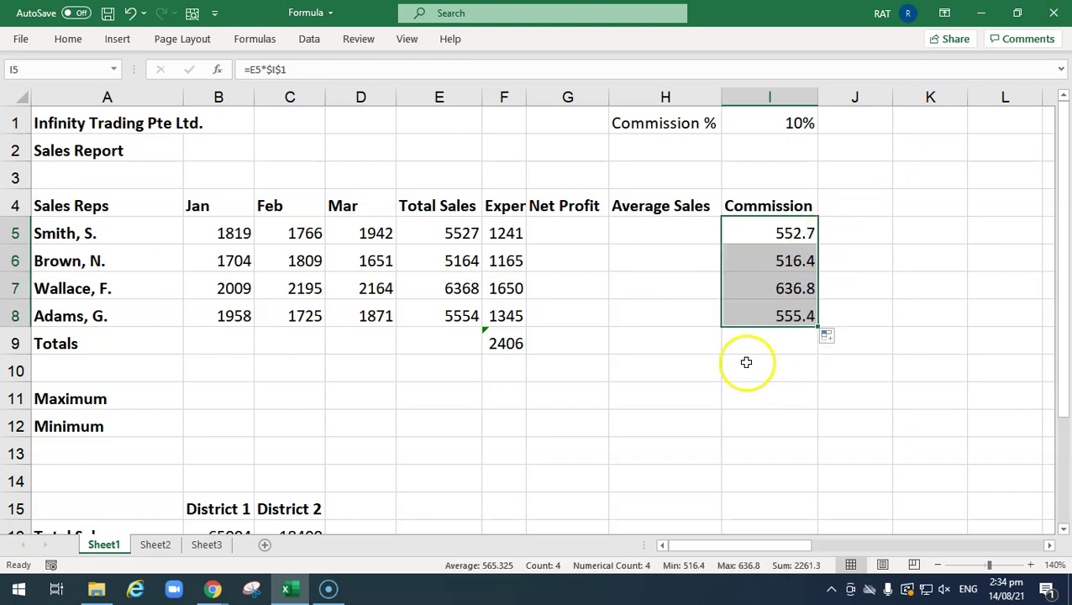
pyautogui.click(758, 336)
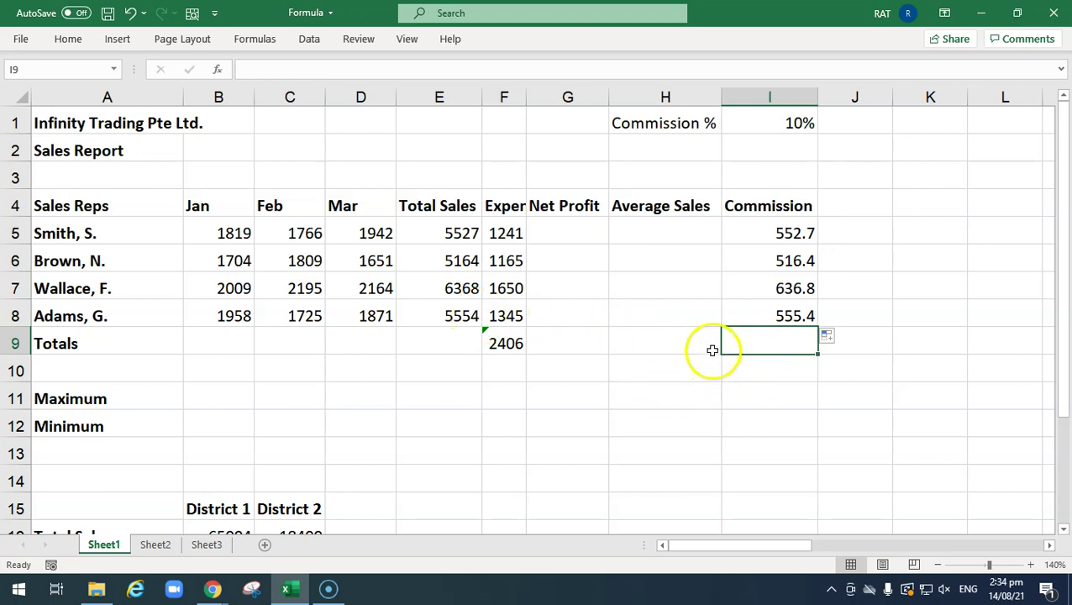
pyautogui.doubleClick(794, 316)
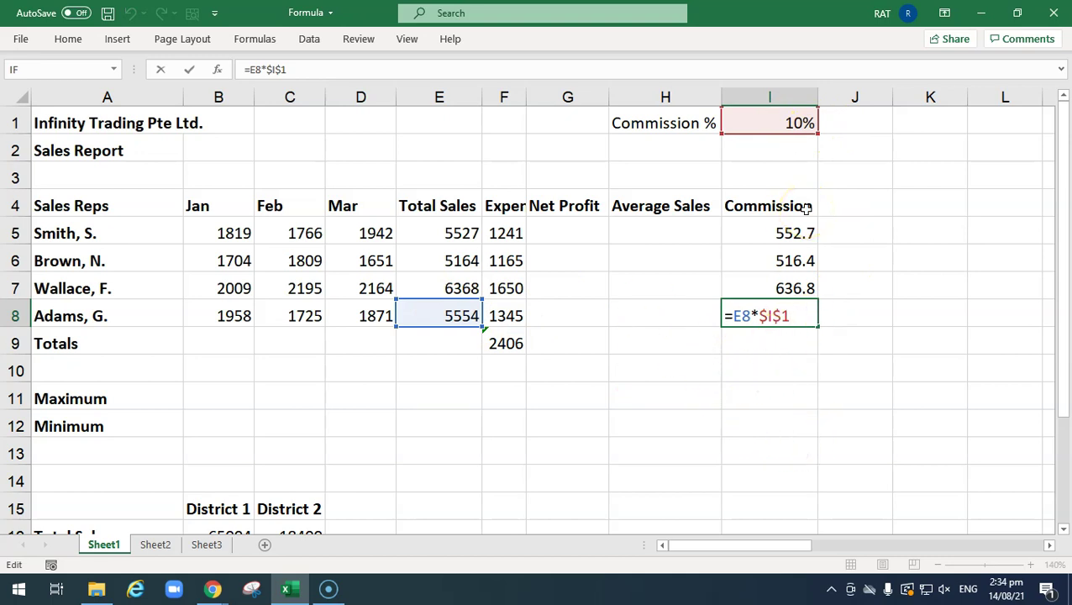
pyautogui.hotkey('ctrl', 'Return')
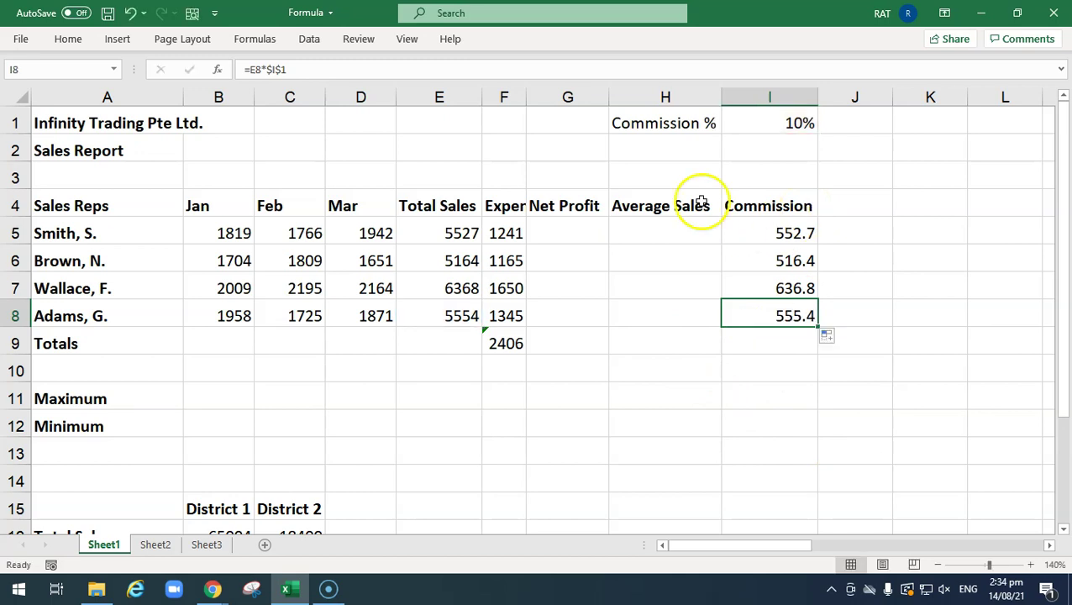
# Review the Total Sales cells E5:E8 and the functions AutoSum offers.
pyautogui.click(627, 287)
pyautogui.click(438, 242)
pyautogui.moveTo(438, 243); pyautogui.dragTo(441, 315)
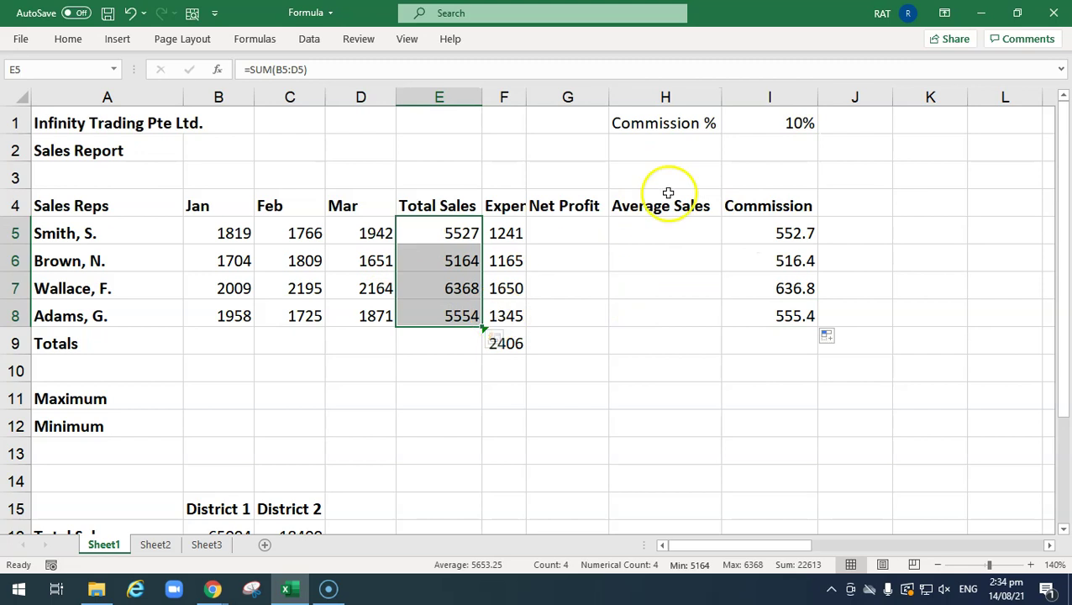
pyautogui.click(67, 38)
pyautogui.click(895, 63)
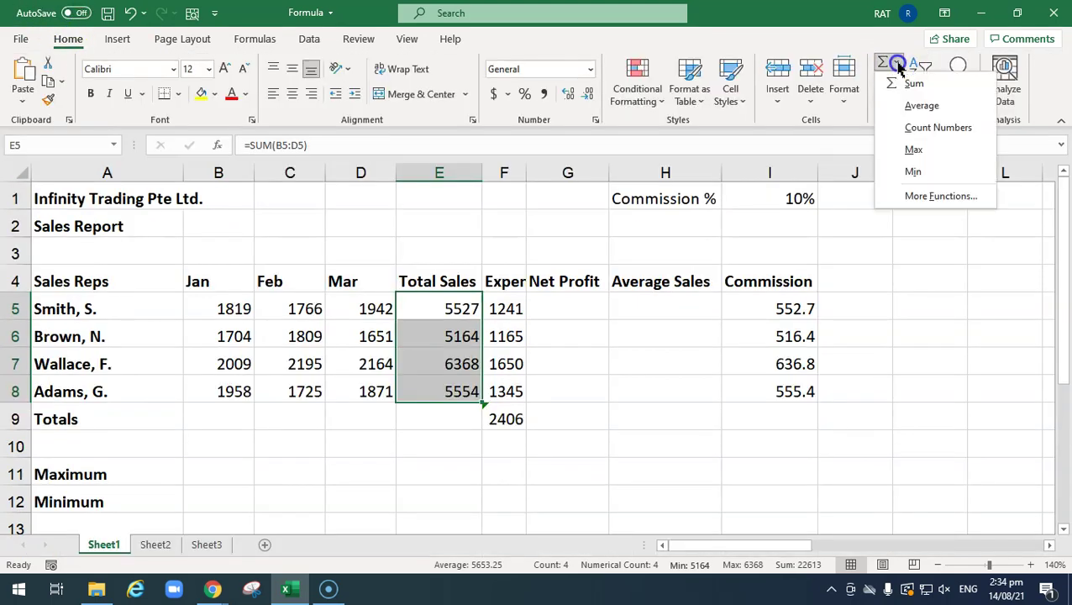
pyautogui.press('Escape')
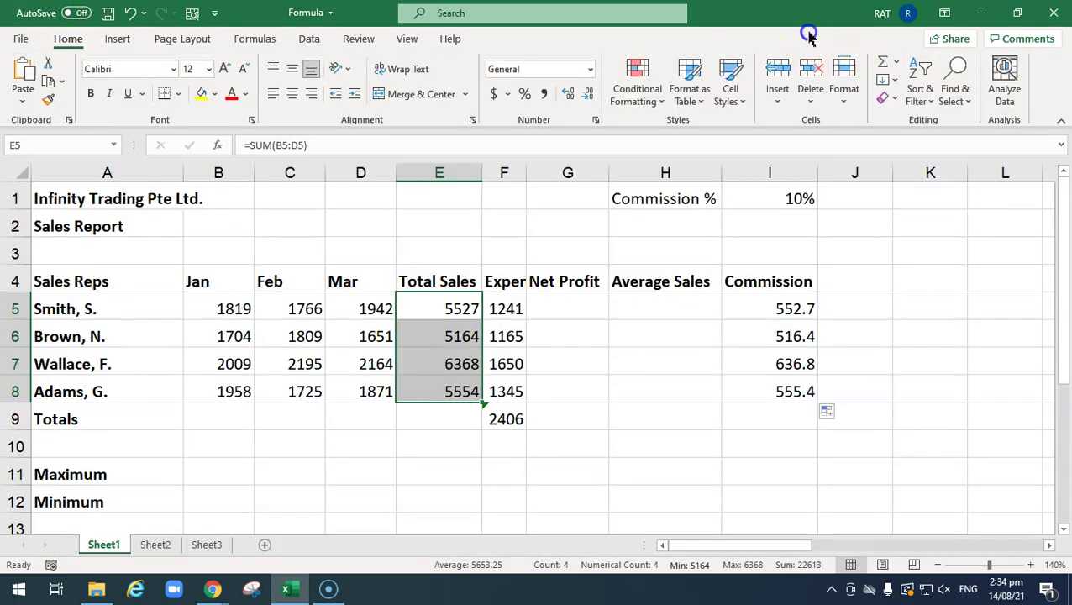
# Examine the Average Sales cells H5:H8, the January to March figures in B5:D5 and the Total Sales formula in E5.
pyautogui.click(712, 335)
pyautogui.click(663, 302)
pyautogui.moveTo(663, 303); pyautogui.dragTo(656, 394)
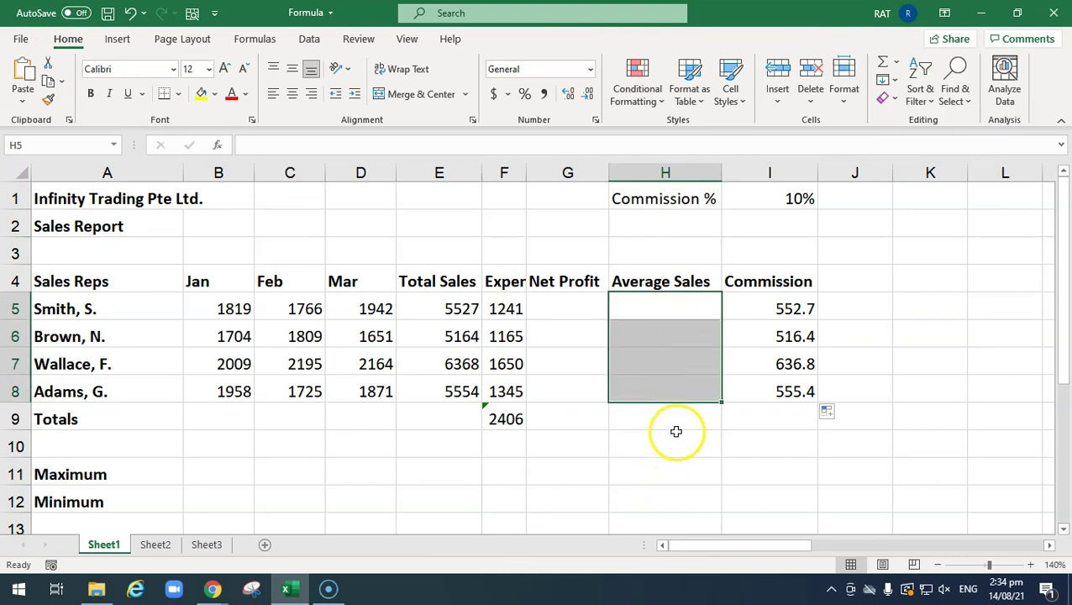
pyautogui.click(658, 371)
pyautogui.click(664, 284)
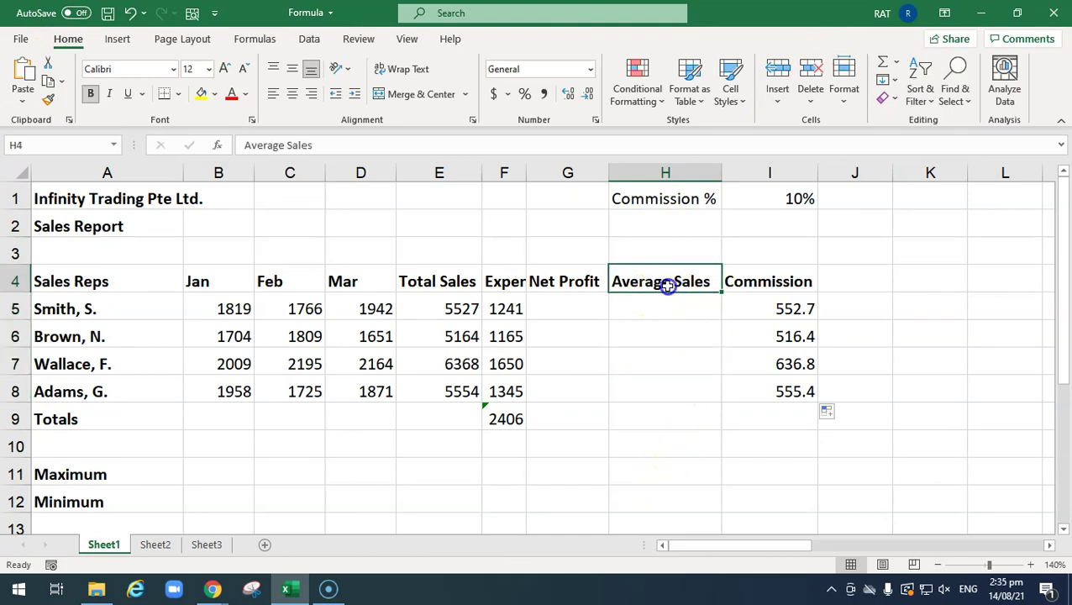
pyautogui.click(665, 301)
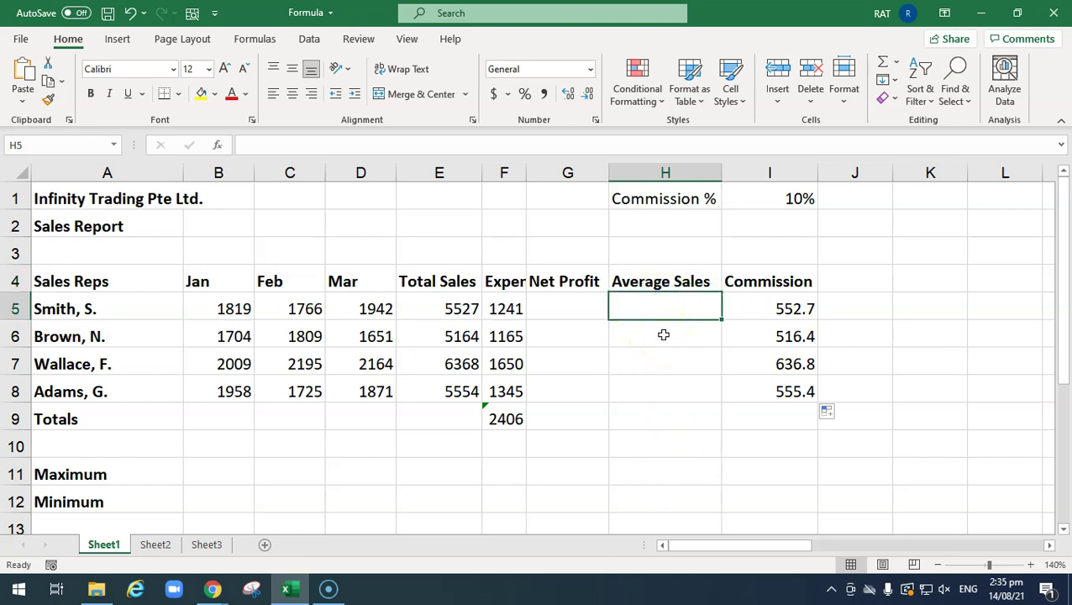
pyautogui.click(628, 322)
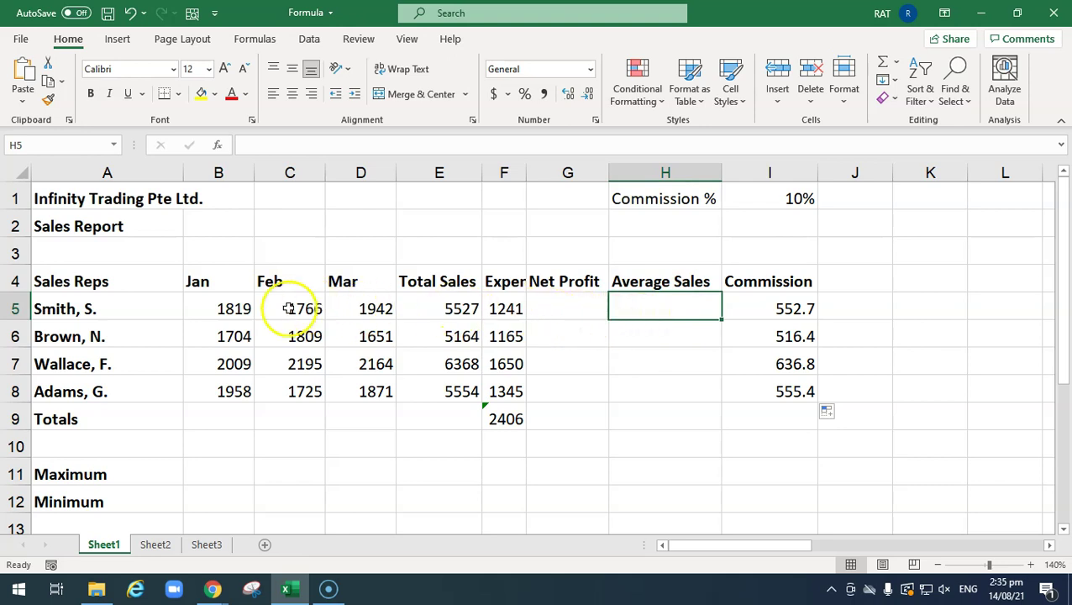
pyautogui.moveTo(226, 309); pyautogui.dragTo(376, 312)
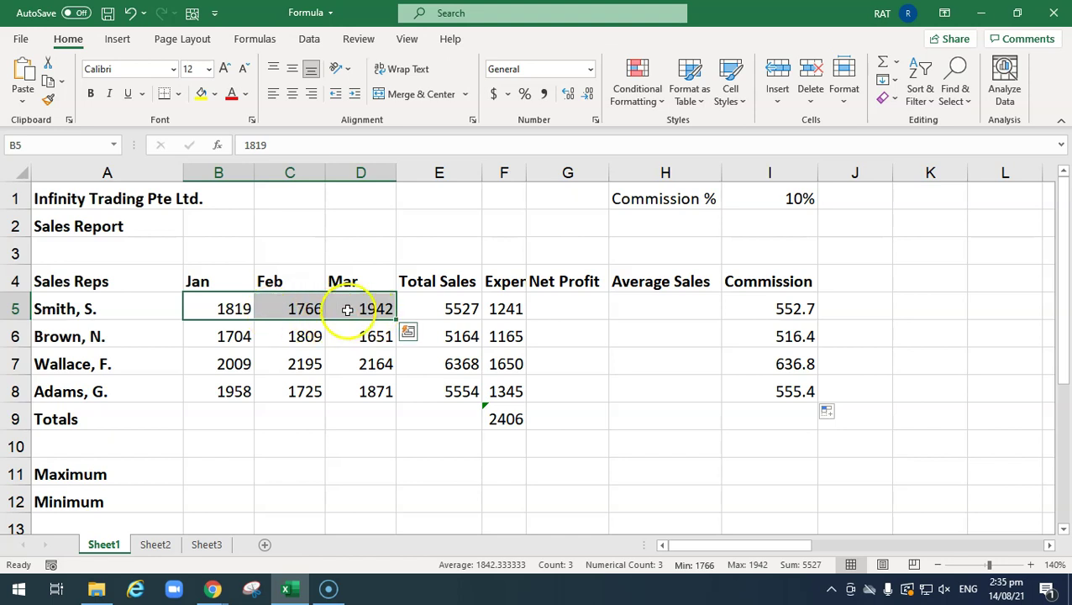
pyautogui.click(453, 309)
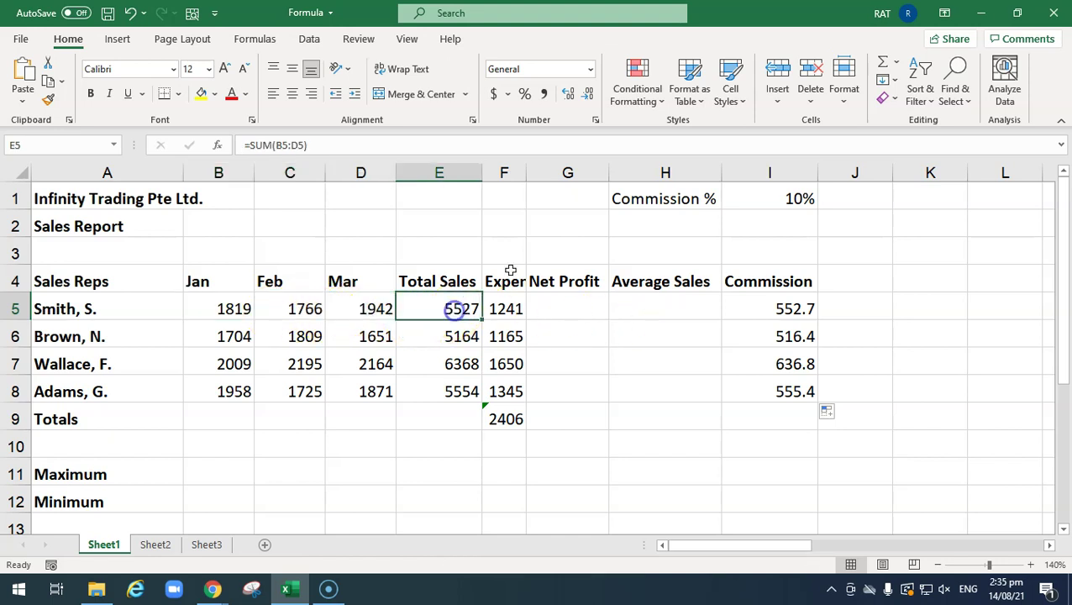
pyautogui.click(895, 62)
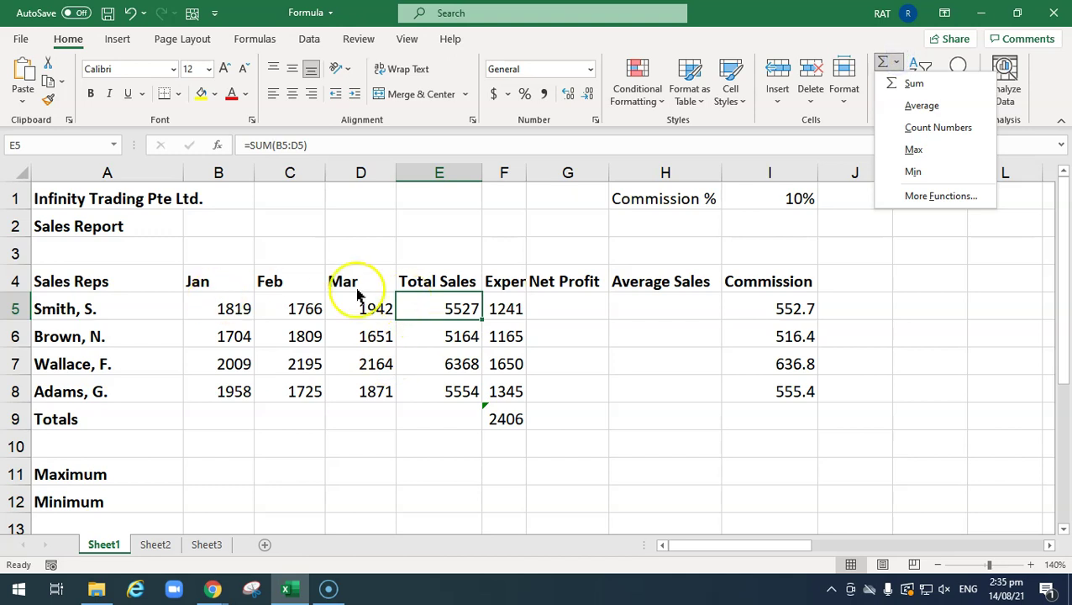
pyautogui.click(679, 300)
pyautogui.click(645, 309)
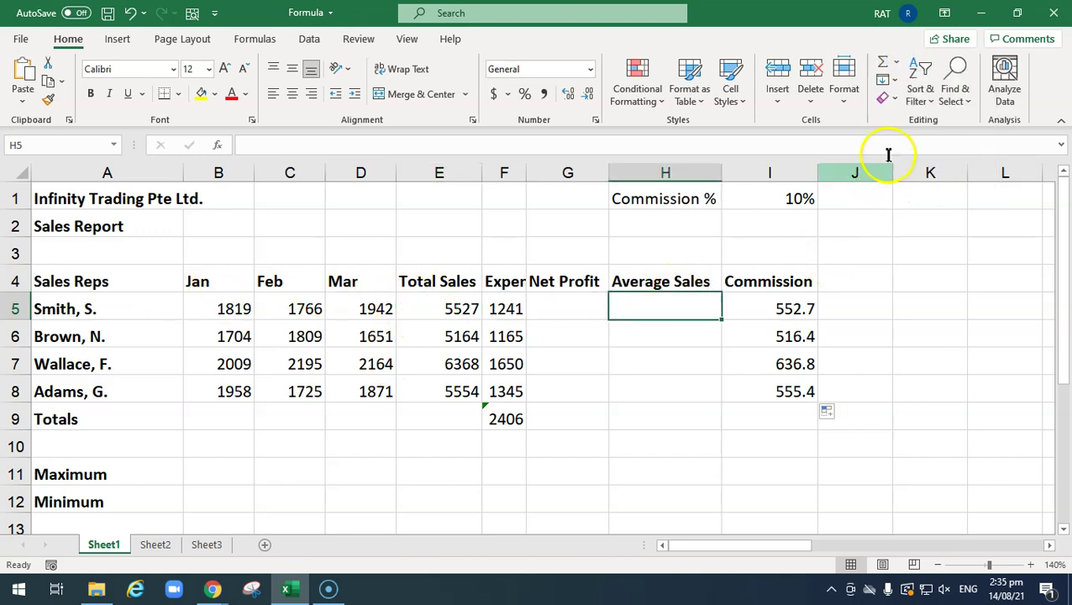
pyautogui.click(895, 63)
pyautogui.click(918, 106)
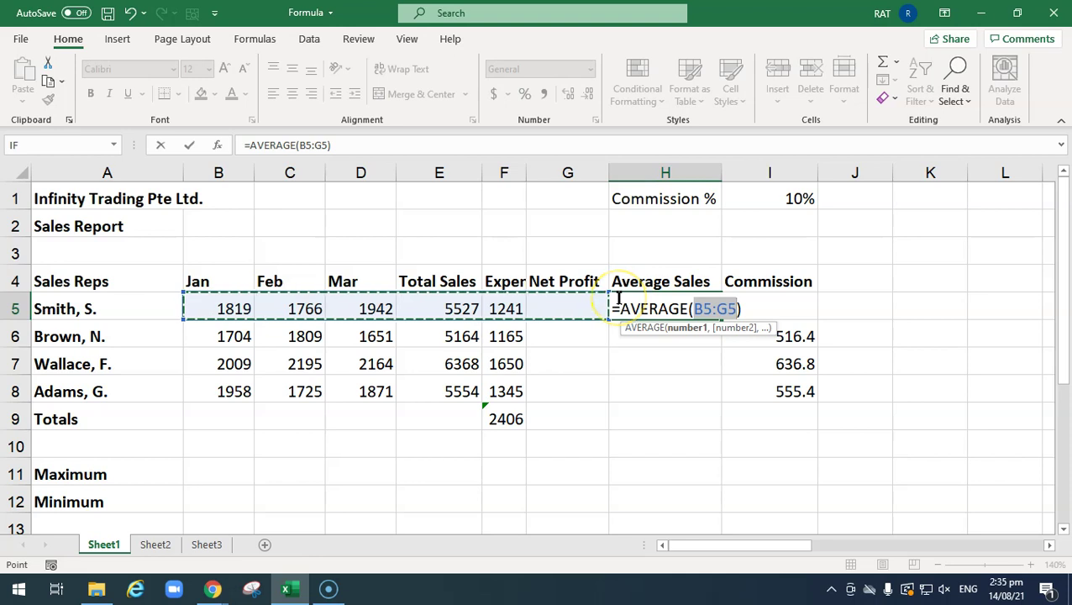
pyautogui.press('Escape')
pyautogui.click(614, 363)
# Enter the Average Sales formula =AVERAGE(B5:D5) in H5.
pyautogui.click(644, 311)
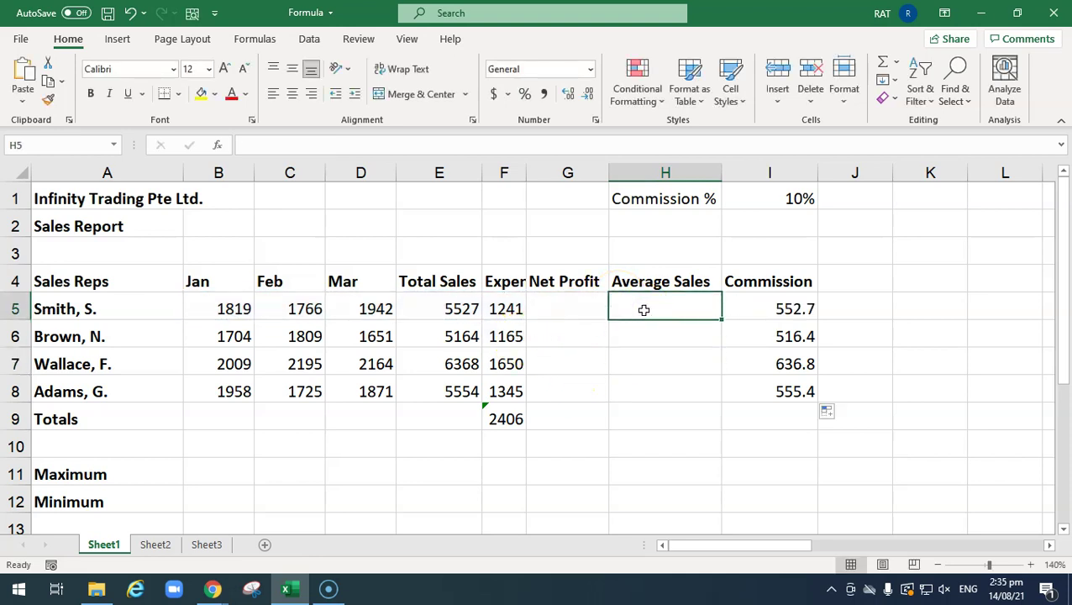
pyautogui.write('=aver')
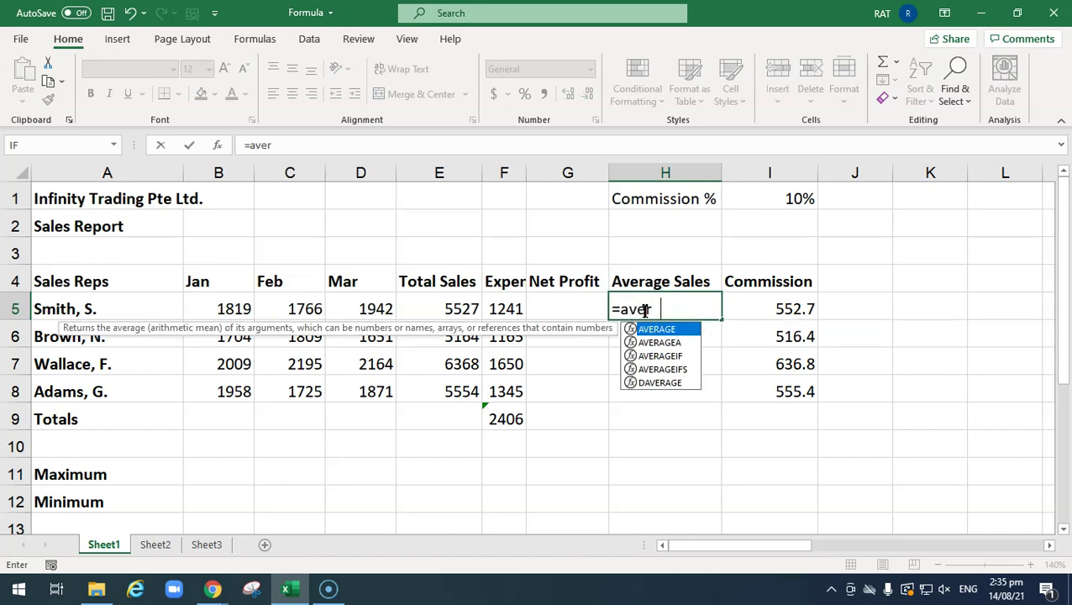
pyautogui.write('age(')
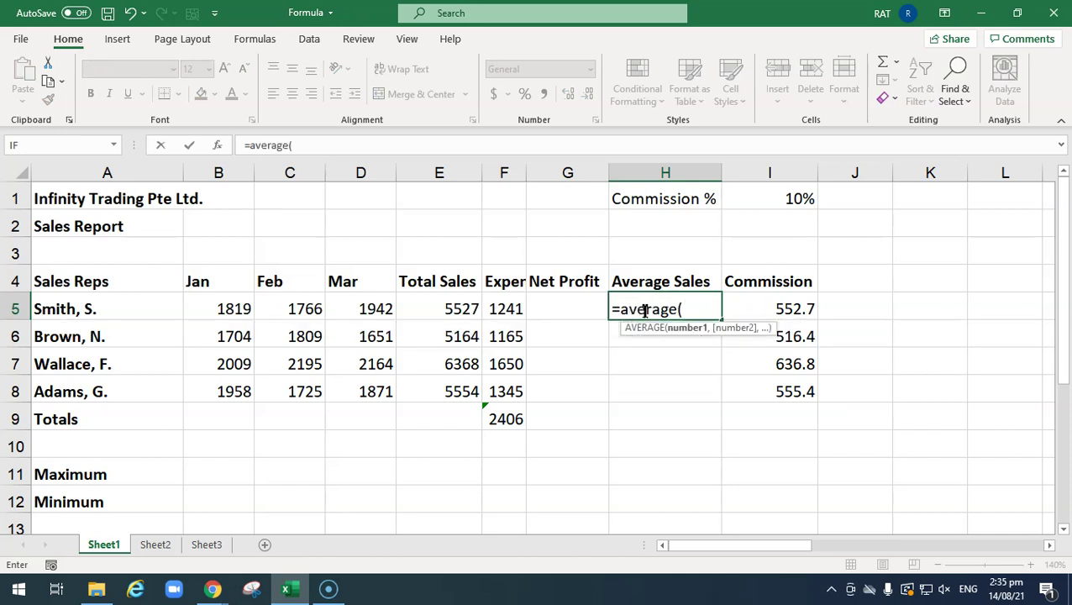
pyautogui.moveTo(223, 309); pyautogui.dragTo(360, 306)
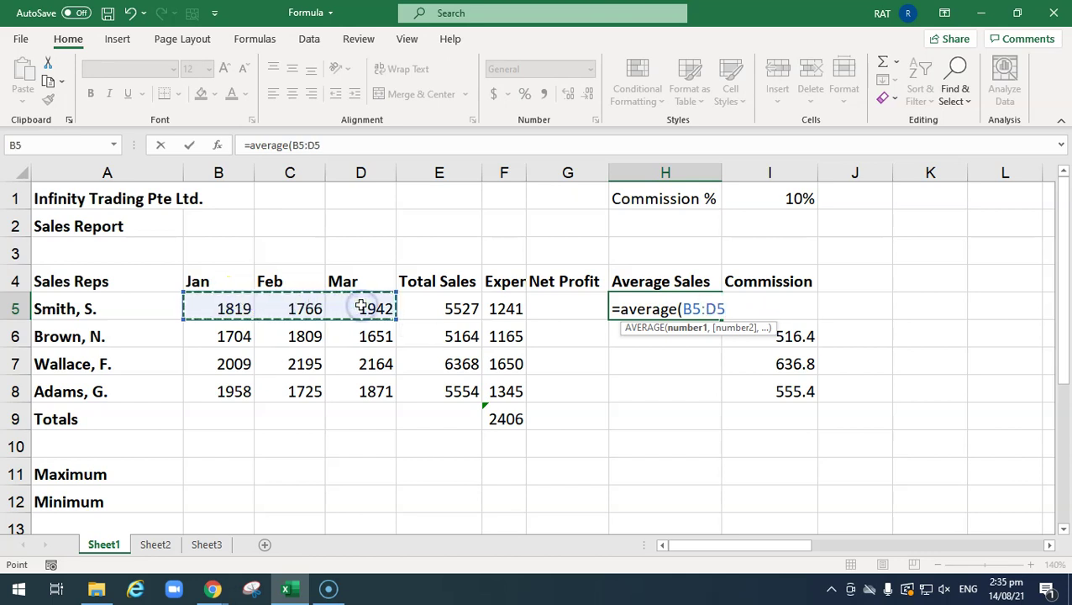
pyautogui.press('Return')
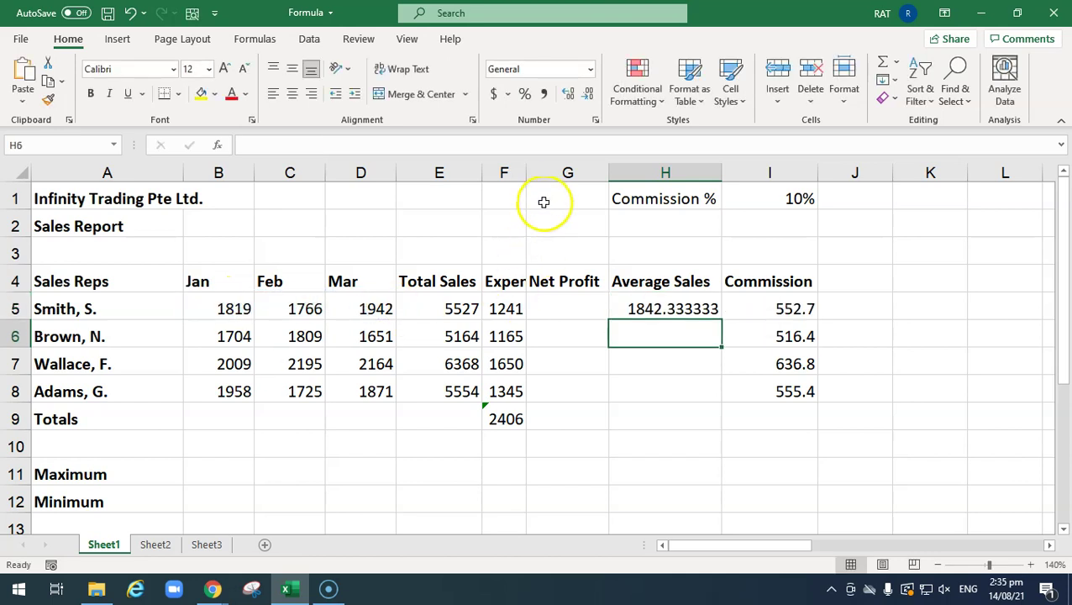
# Widen the Expenses column to show its full heading, and fill the Average Sales formula from H5 down to H8.
pyautogui.moveTo(526, 173); pyautogui.dragTo(555, 174)
pyautogui.click(739, 308)
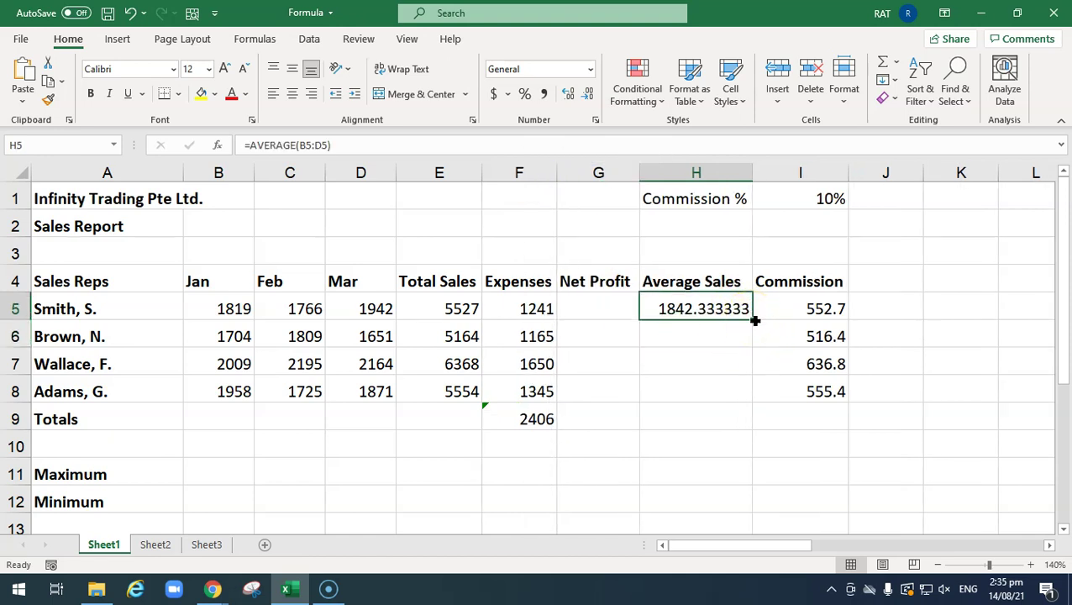
pyautogui.doubleClick(753, 320)
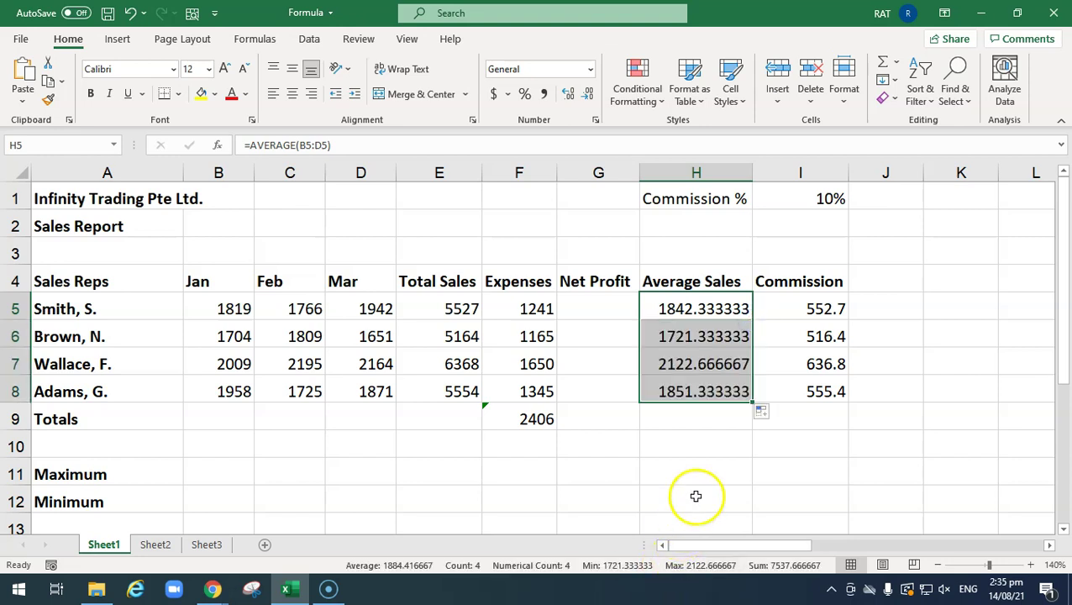
pyautogui.click(692, 414)
pyautogui.click(701, 311)
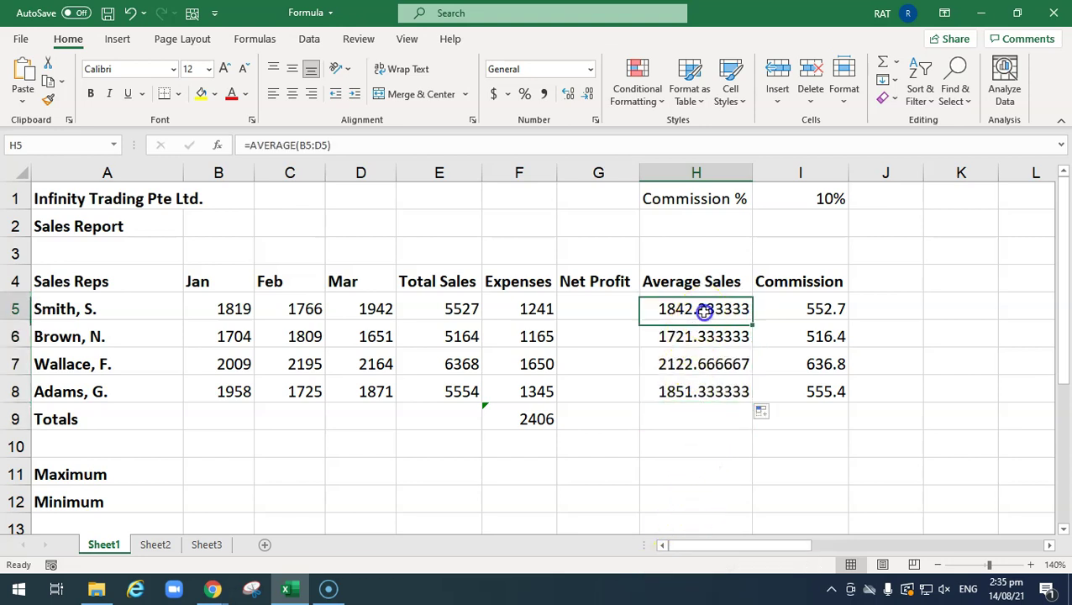
# Widen the Net Profit column slightly and enter =E5-F5 in G5 to subtract Expenses from Total Sales.
pyautogui.click(609, 311)
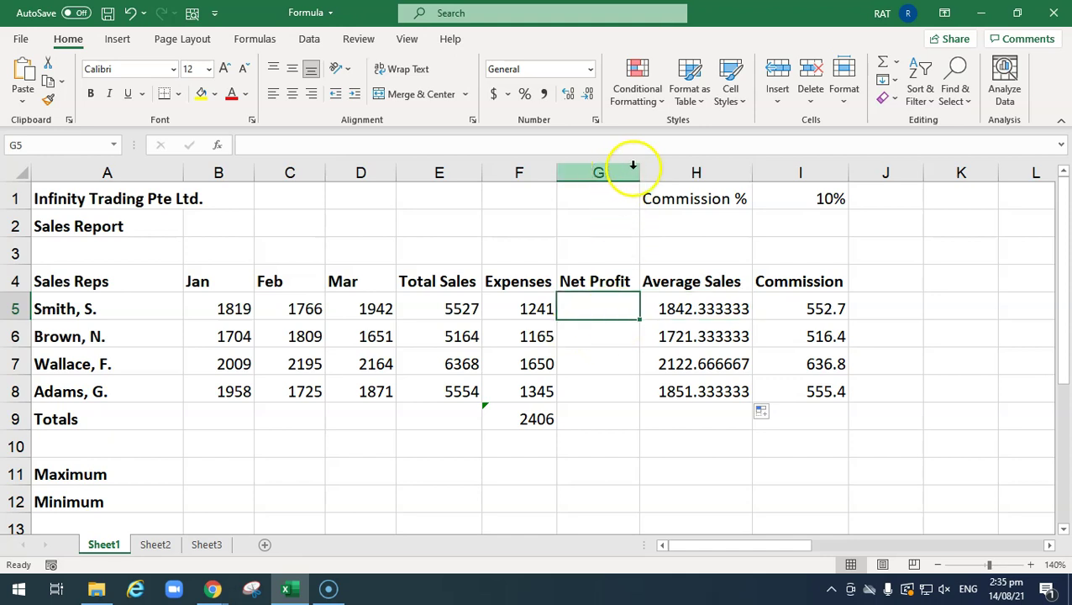
pyautogui.moveTo(640, 173); pyautogui.dragTo(649, 173)
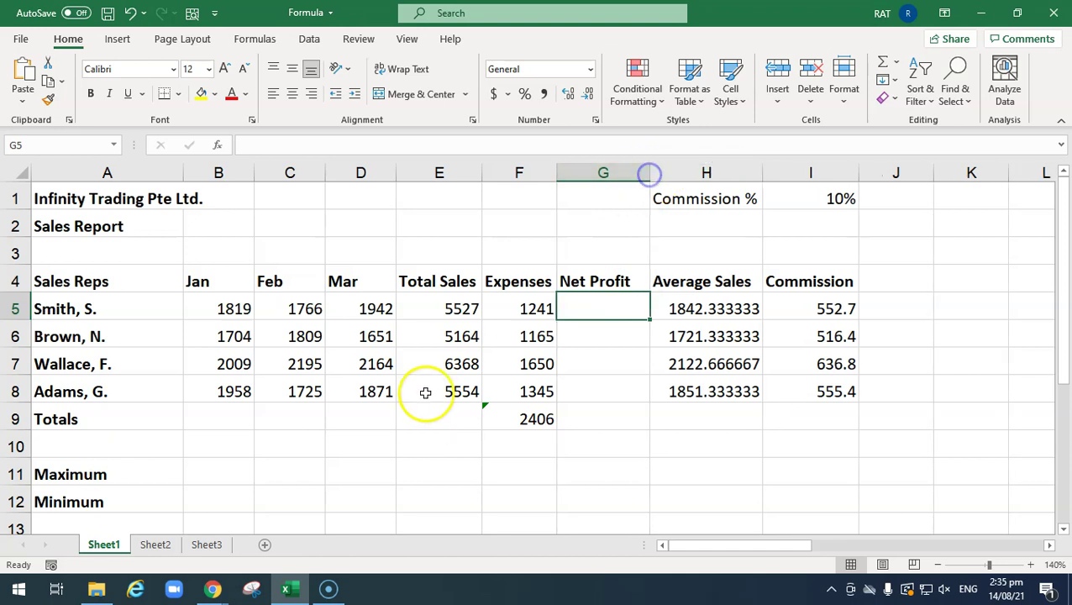
pyautogui.click(456, 309)
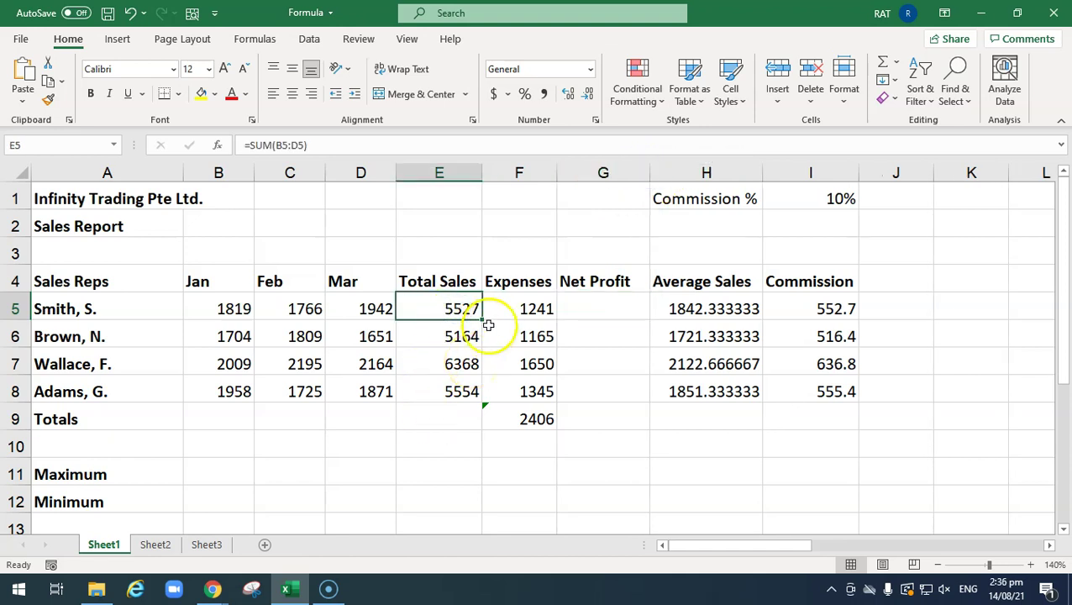
pyautogui.click(512, 304)
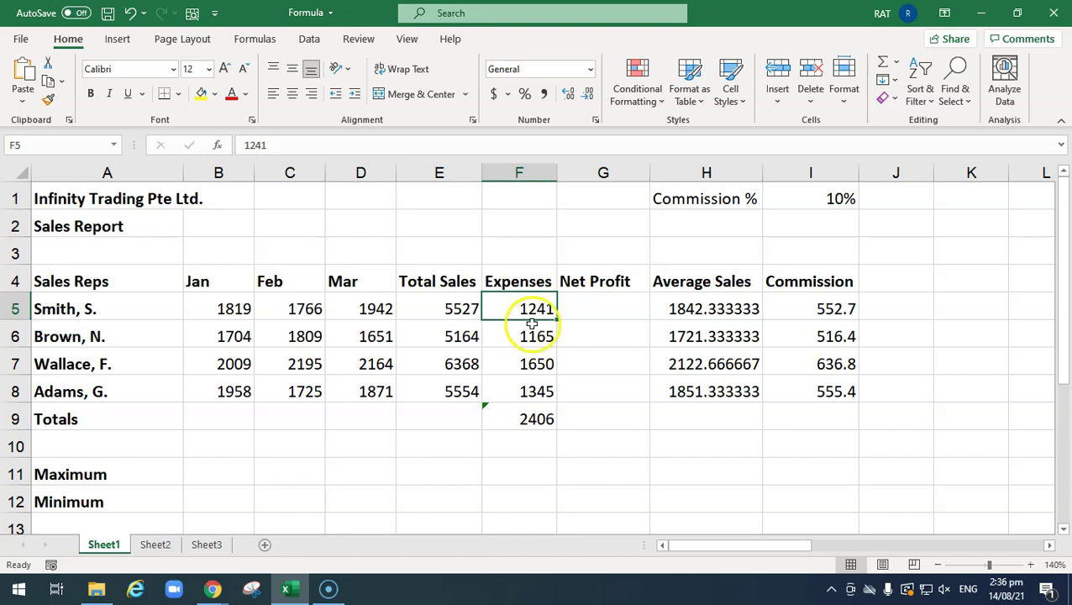
pyautogui.click(589, 313)
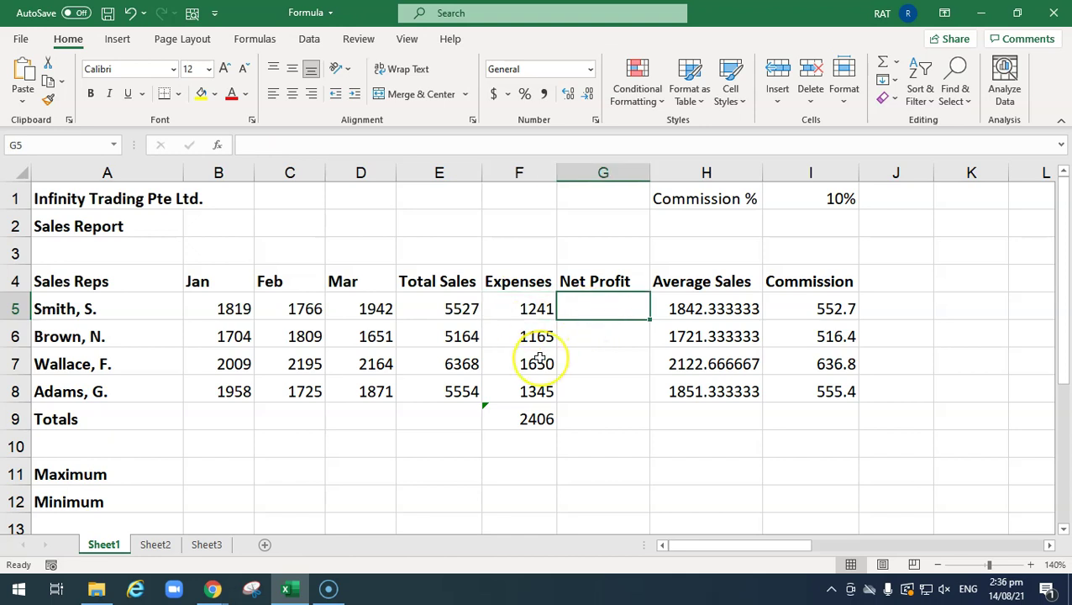
pyautogui.write('=')
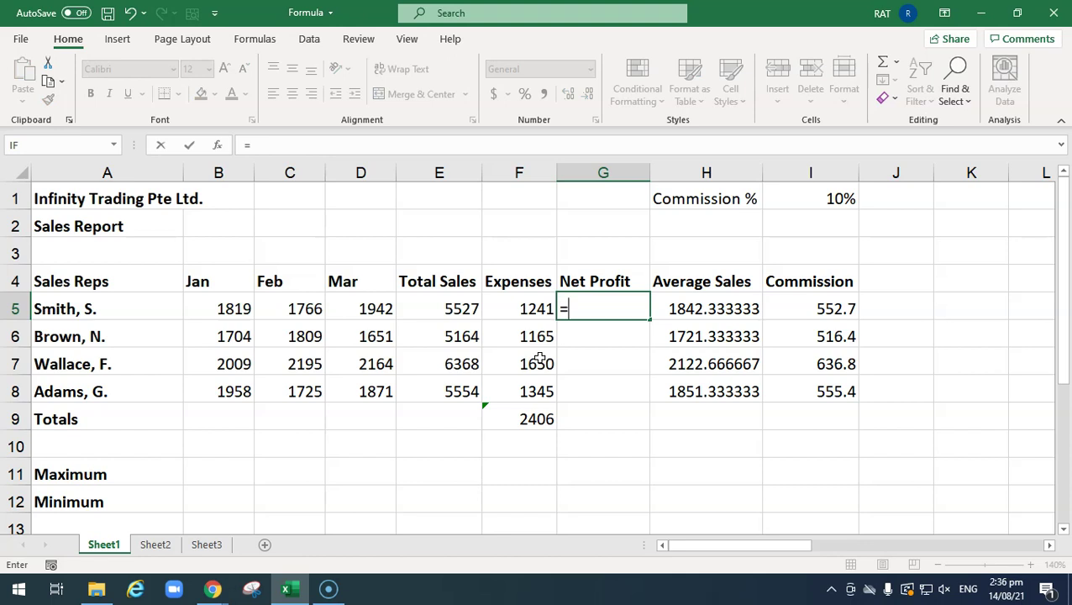
pyautogui.click(464, 307)
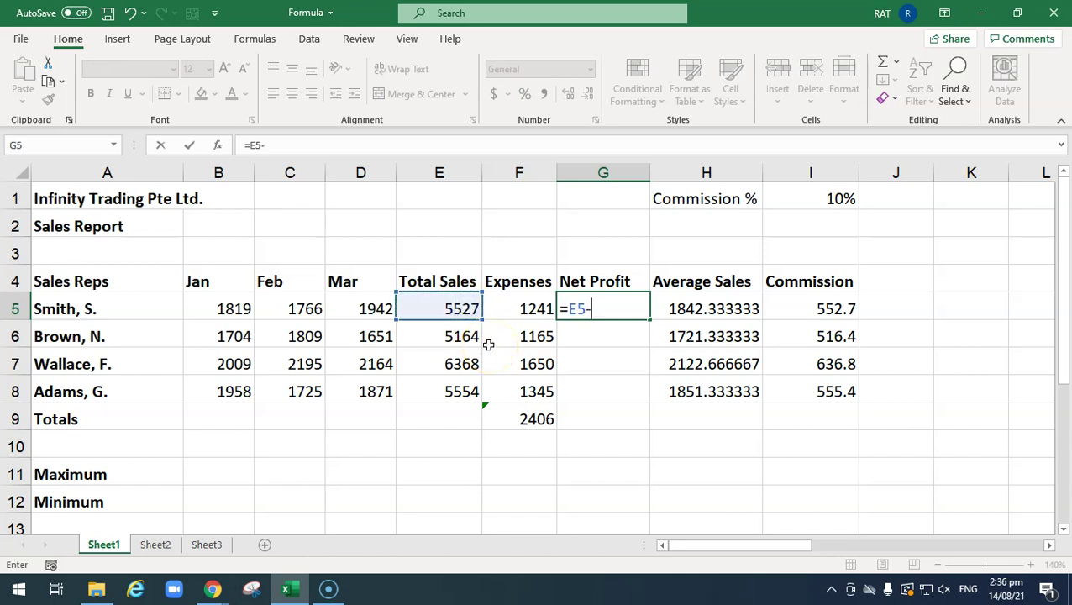
pyautogui.click(536, 304)
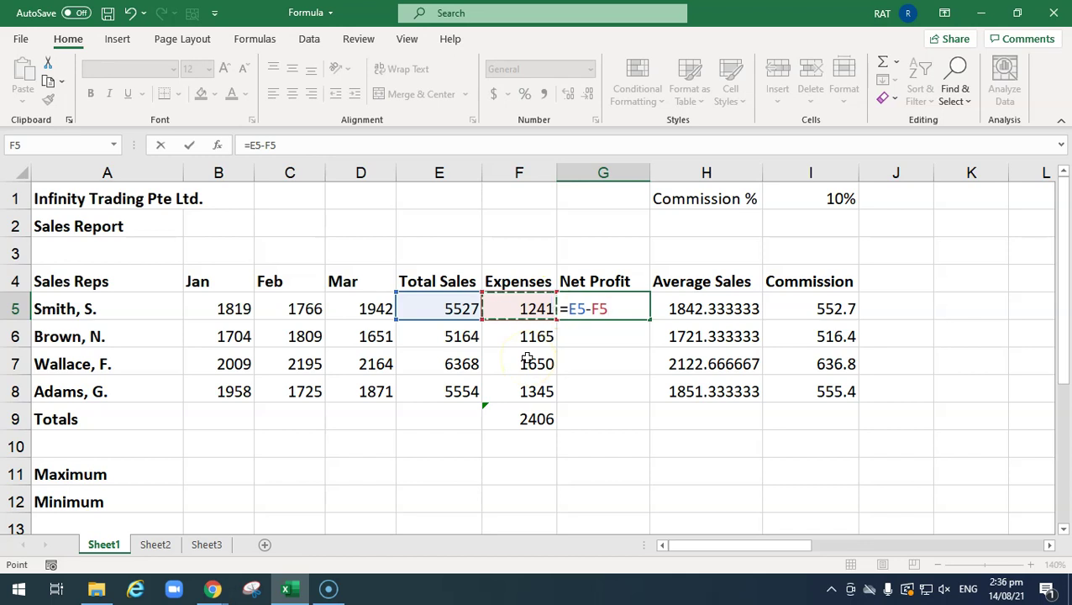
pyautogui.press('Return')
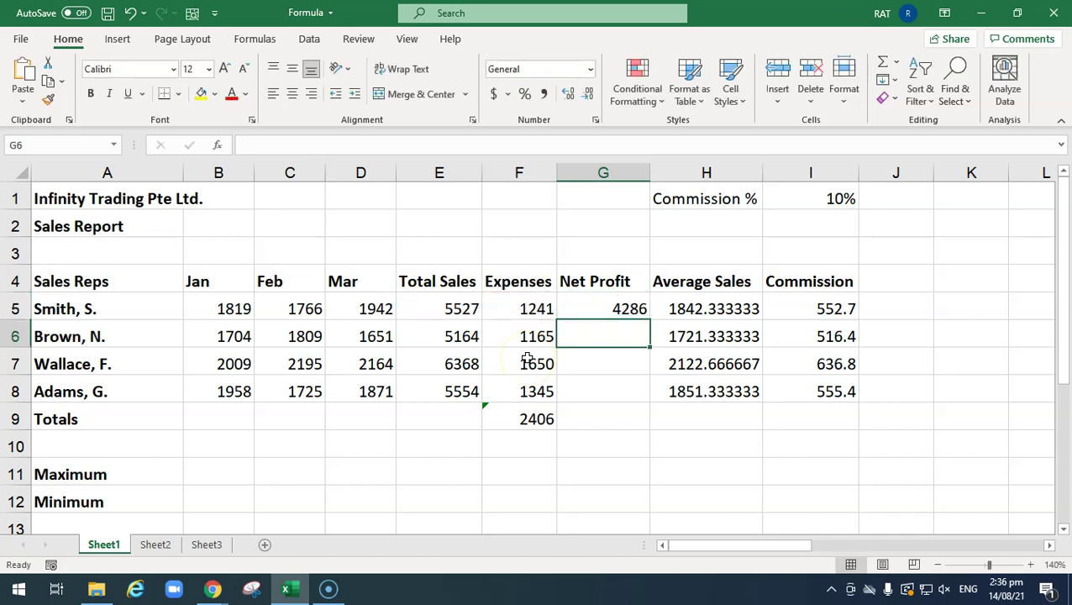
# Fill the Net Profit formula from G5 down to G8.
pyautogui.click(622, 314)
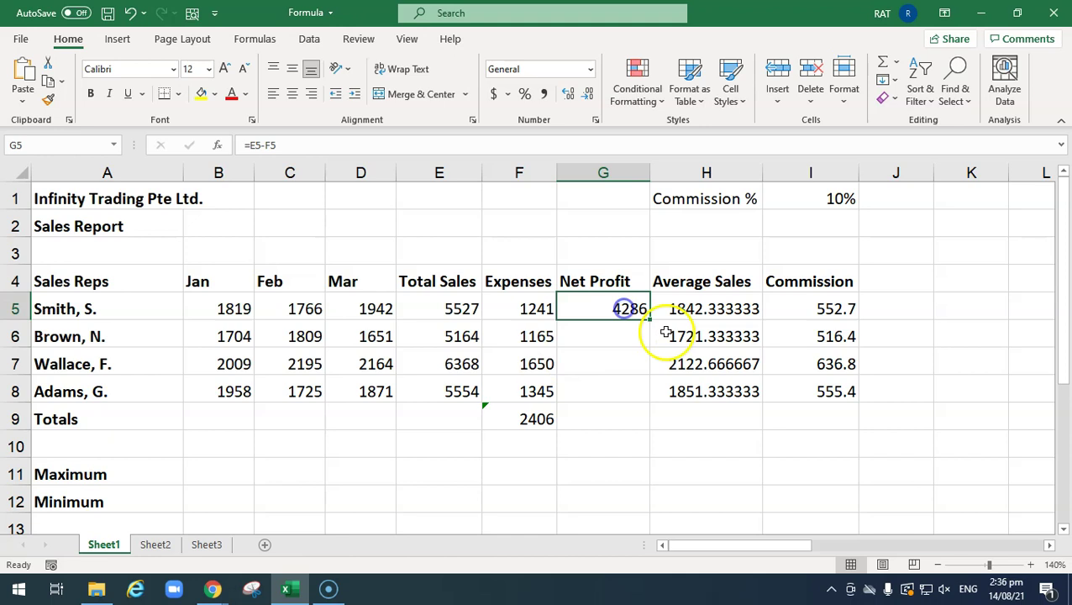
pyautogui.doubleClick(650, 318)
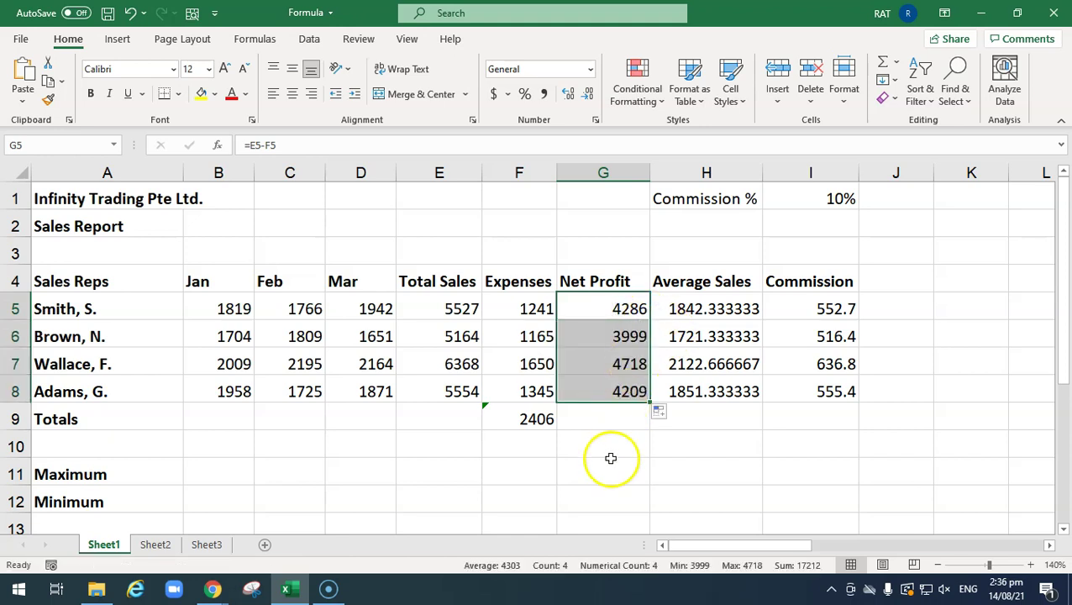
pyautogui.click(620, 419)
# Examine the sales table A4:I8, the blank cells in the Totals row, the Total Sales formula in E5 and the January figures in B5:B8.
pyautogui.moveTo(157, 281); pyautogui.dragTo(805, 388)
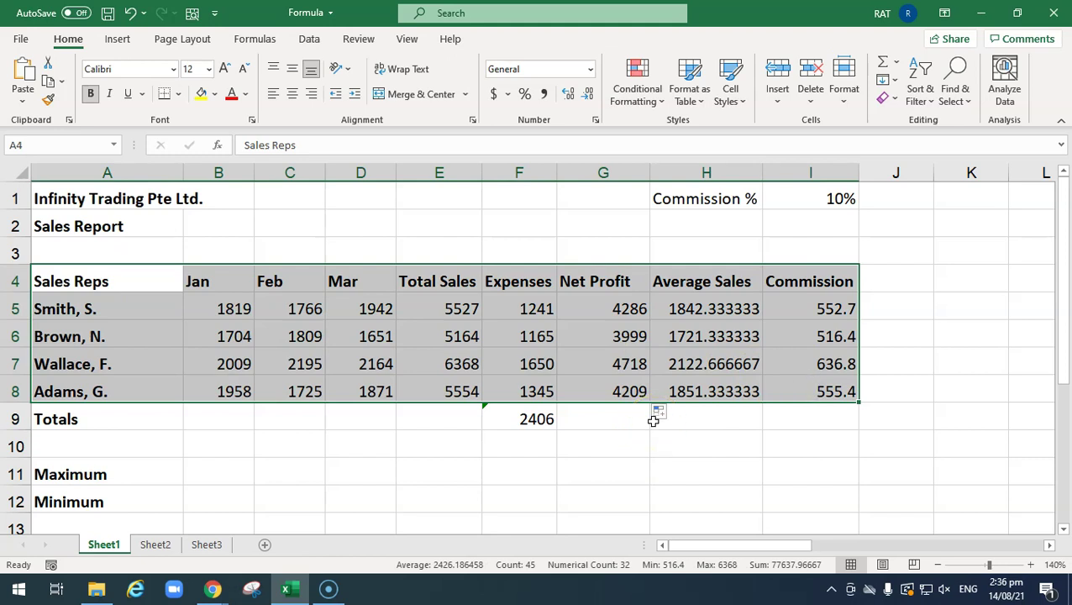
pyautogui.click(349, 421)
pyautogui.moveTo(235, 411); pyautogui.dragTo(433, 423)
pyautogui.moveTo(588, 417); pyautogui.dragTo(791, 417)
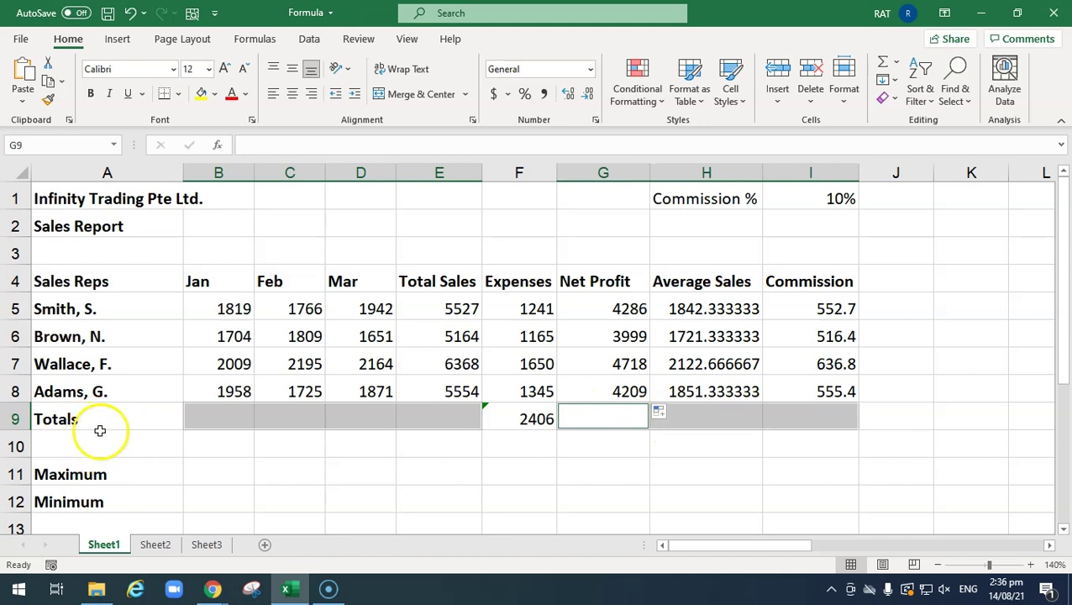
pyautogui.click(235, 392)
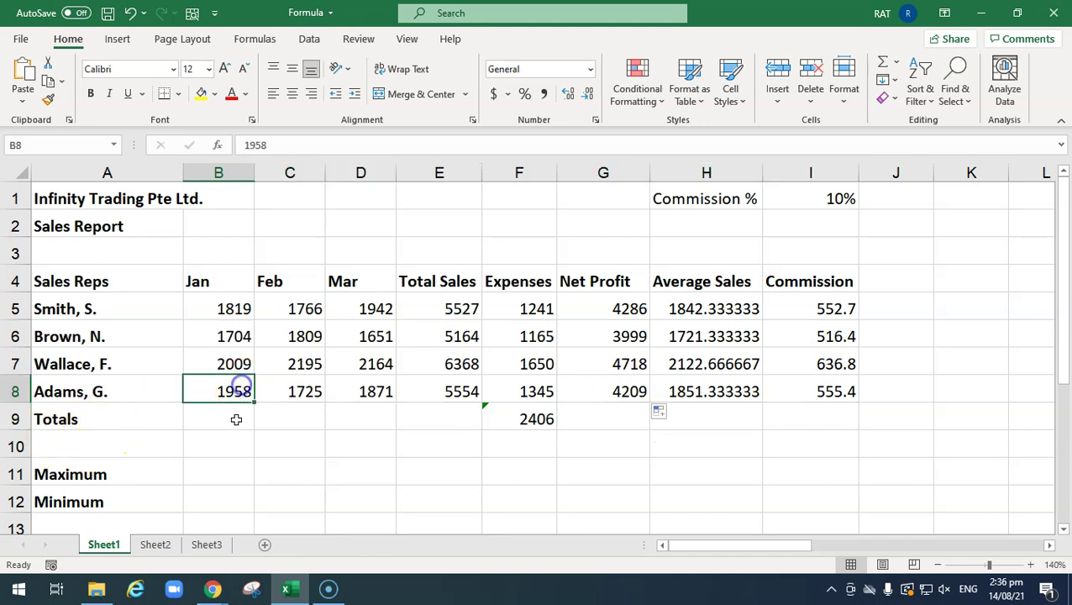
pyautogui.click(455, 311)
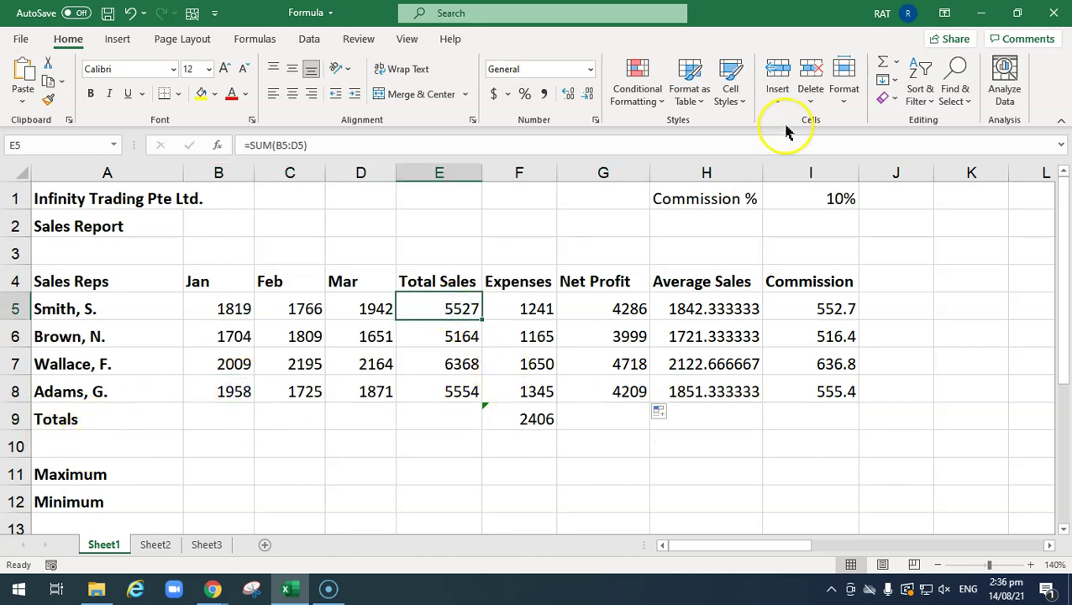
pyautogui.moveTo(187, 294); pyautogui.dragTo(396, 319)
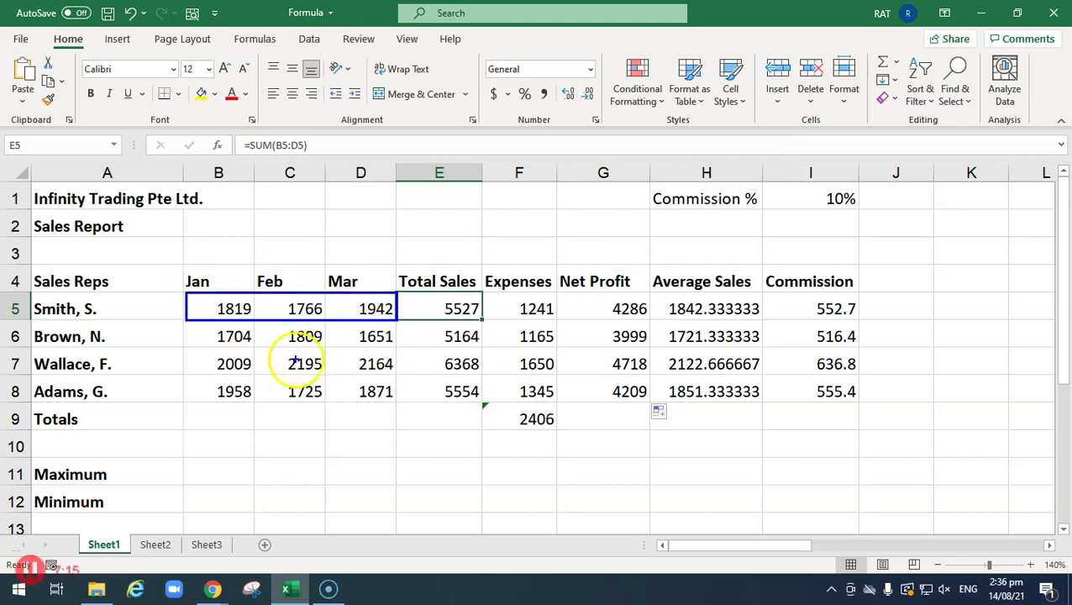
pyautogui.press('Escape')
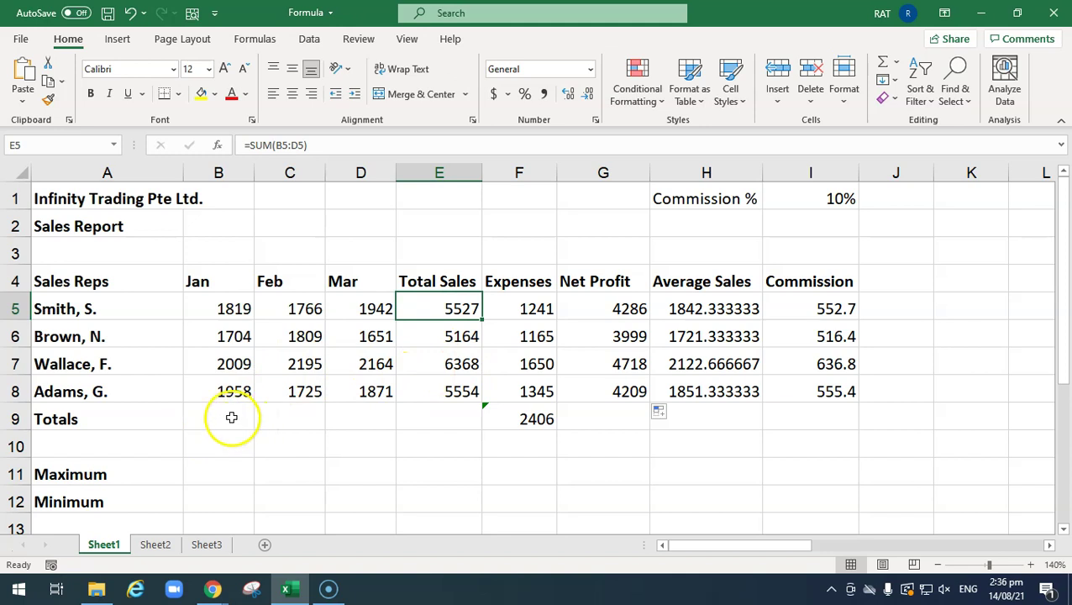
pyautogui.click(228, 416)
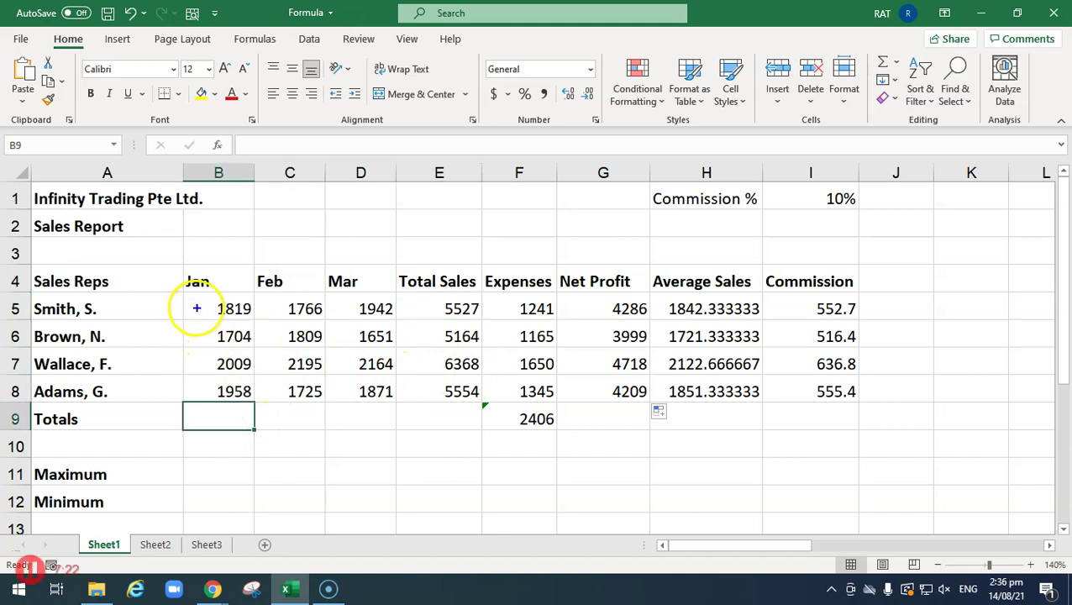
pyautogui.moveTo(181, 293); pyautogui.dragTo(252, 404)
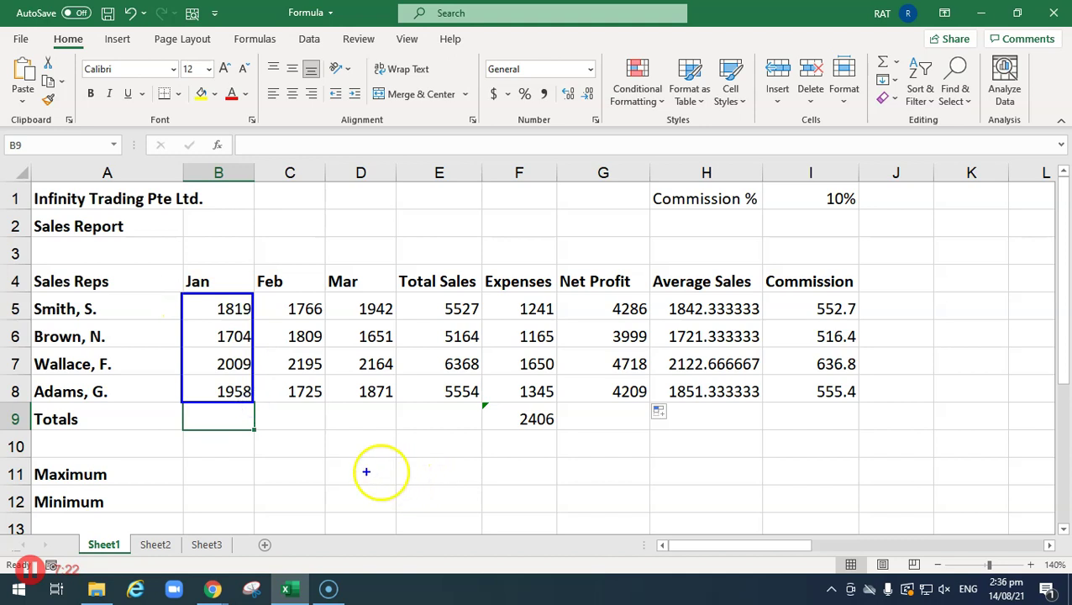
pyautogui.press('Escape')
# Enter the January total =SUM(B5:B8) in B9 with AutoSum.
pyautogui.click(271, 427)
pyautogui.click(235, 420)
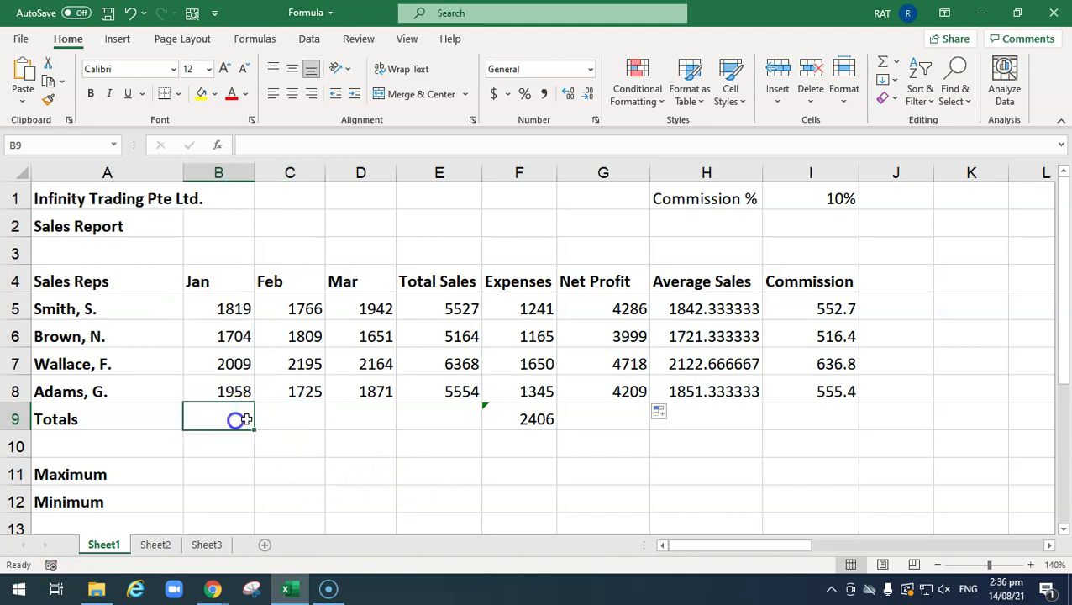
pyautogui.click(895, 67)
pyautogui.click(907, 86)
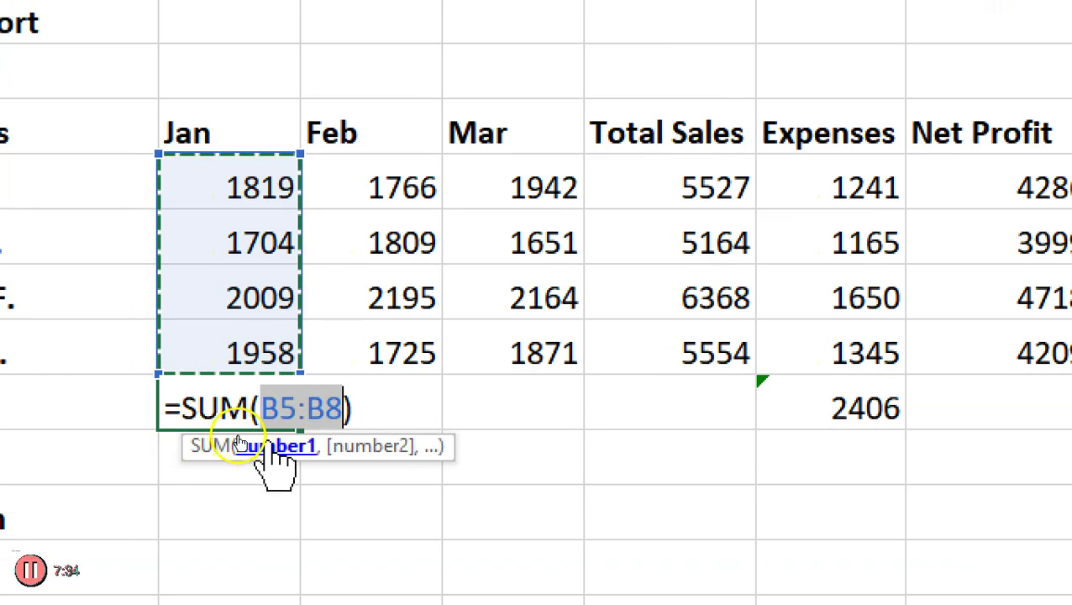
pyautogui.click(231, 437)
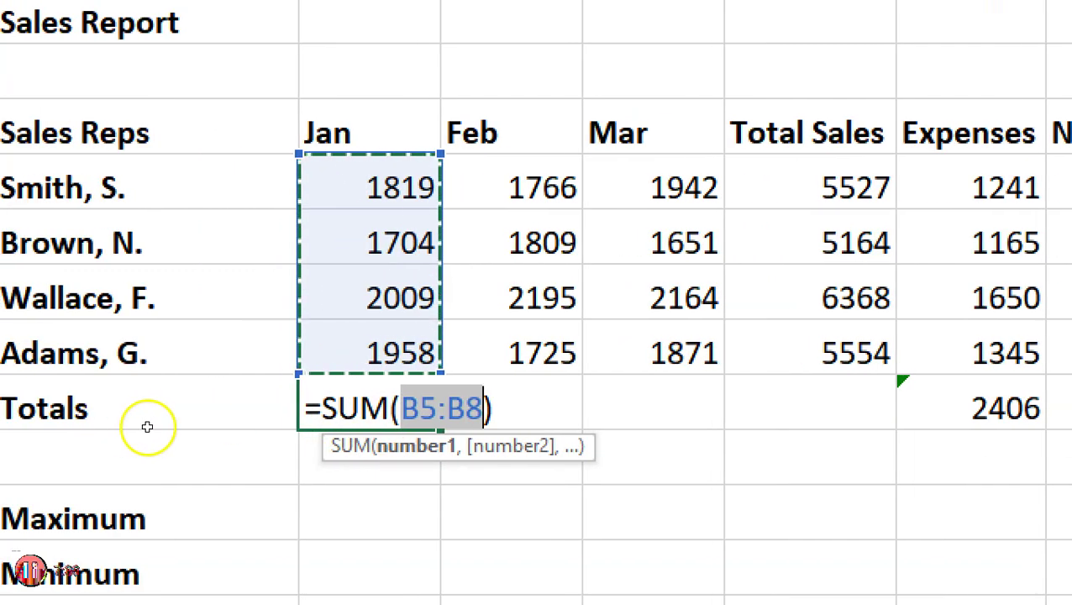
pyautogui.press('Return')
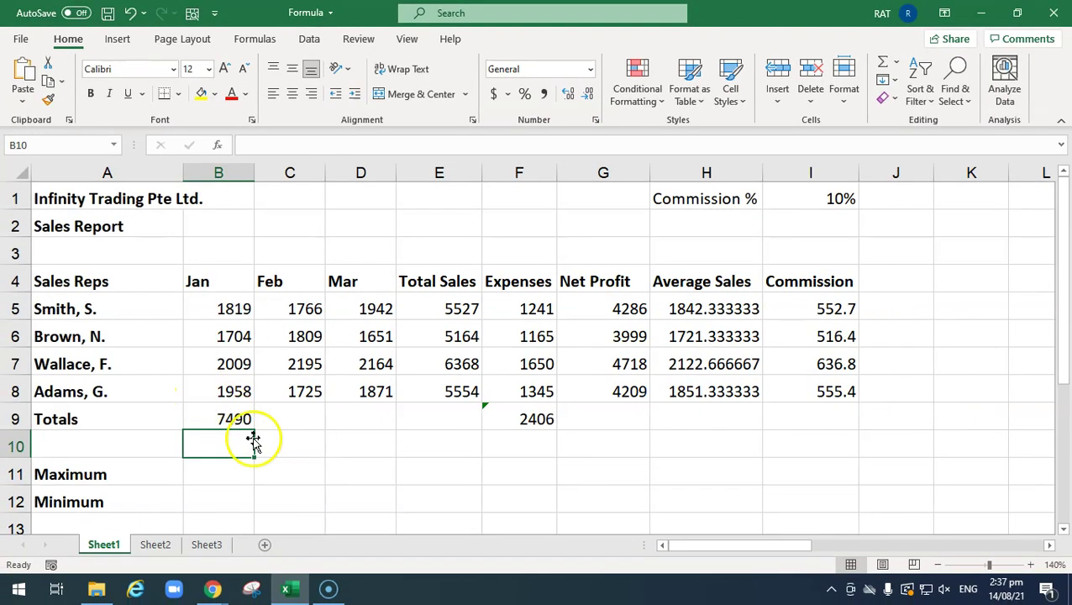
# AutoSum the February and March totals, entering =SUM(C5:C8) in C9 and =SUM(D5:D8) in D9.
pyautogui.click(294, 417)
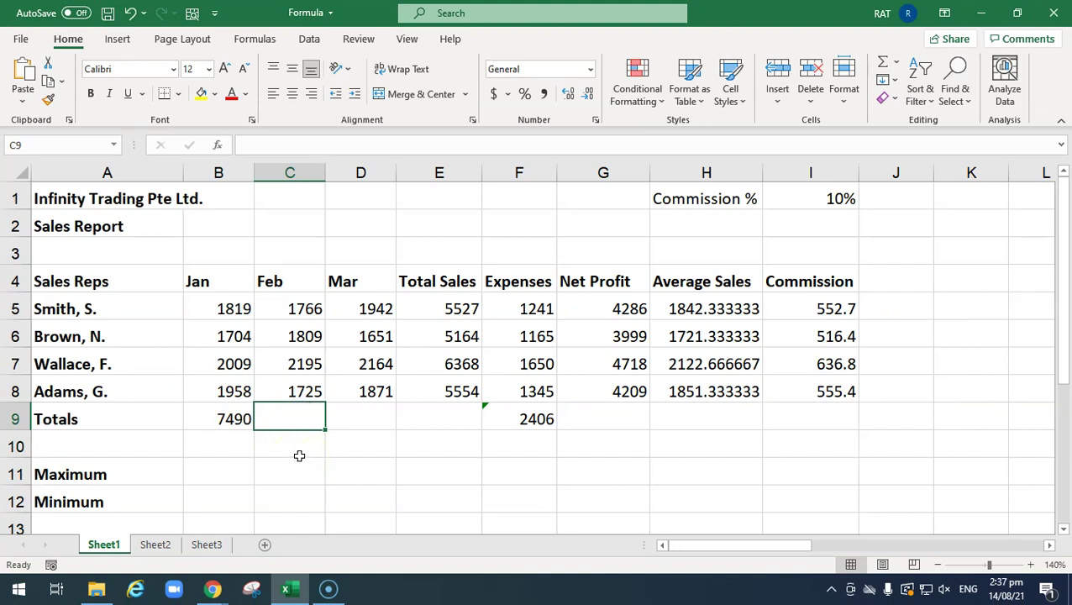
pyautogui.hotkey('alt', '=')
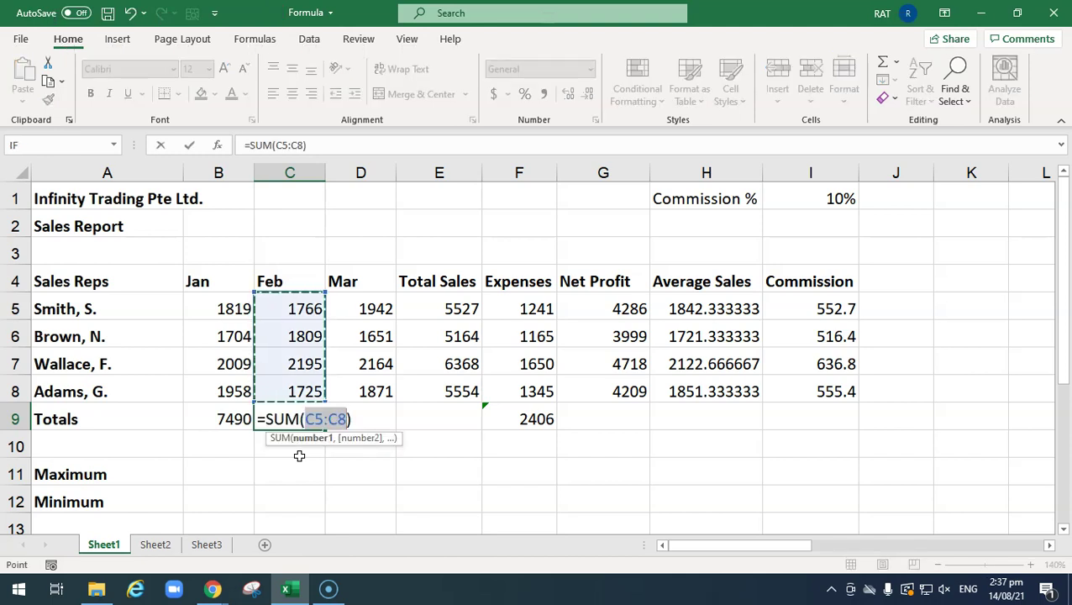
pyautogui.press('Return')
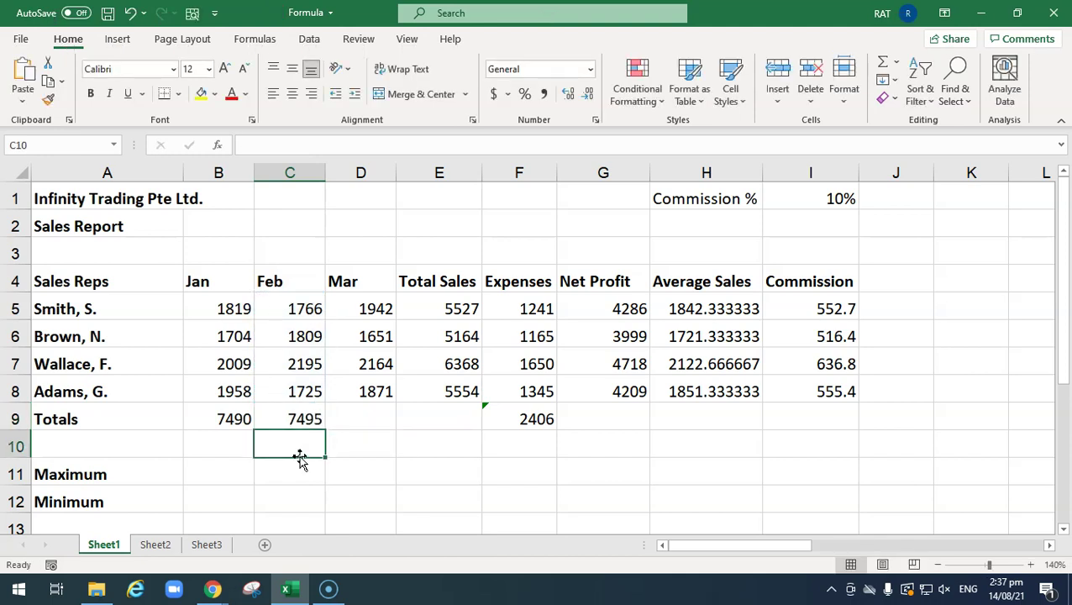
pyautogui.click(369, 419)
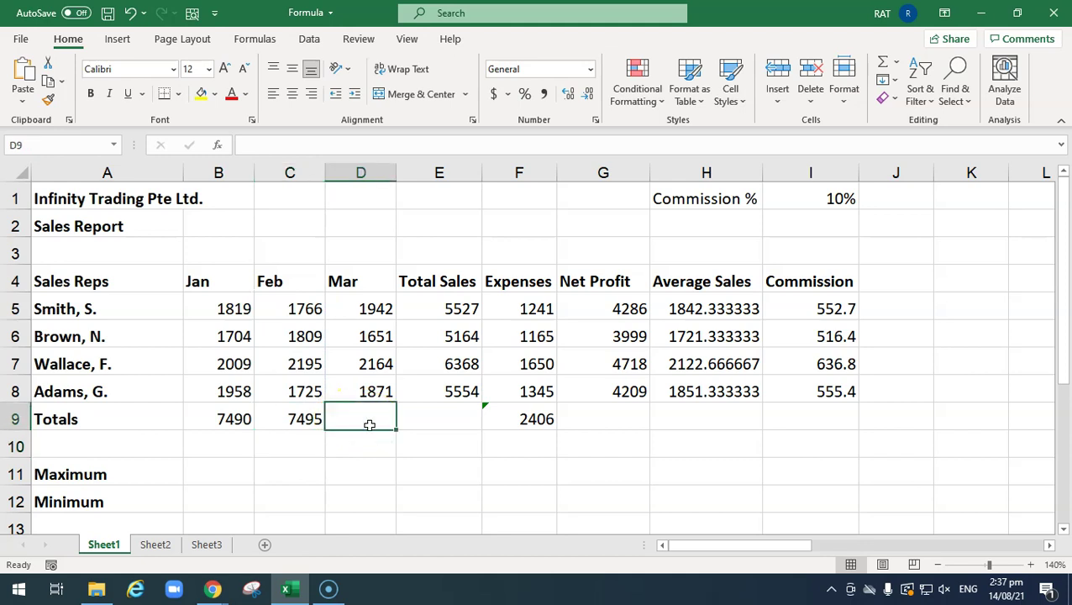
pyautogui.hotkey('alt', '=')
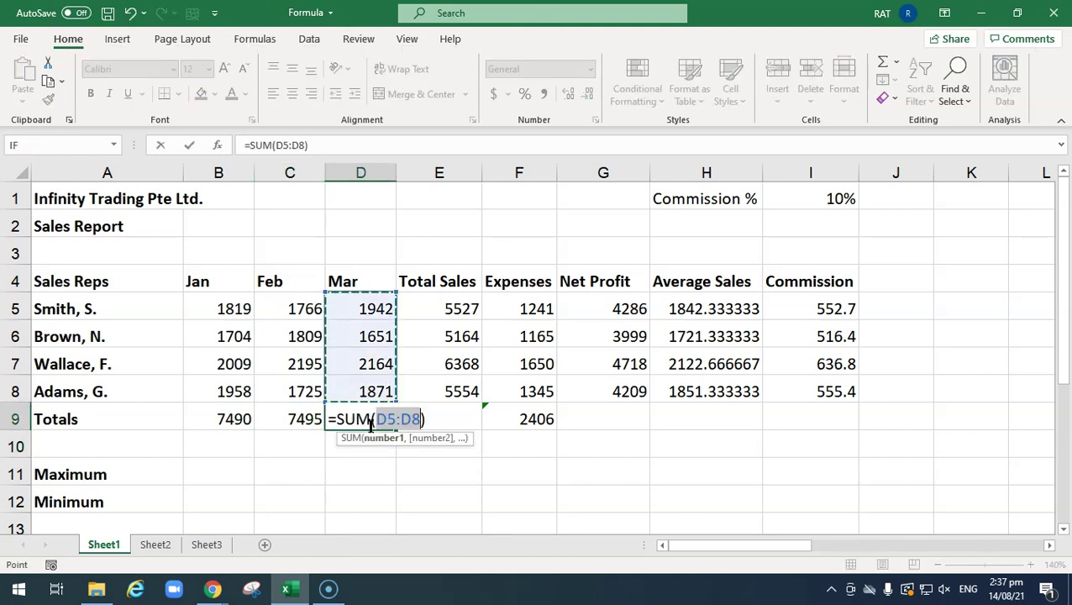
pyautogui.press('Return')
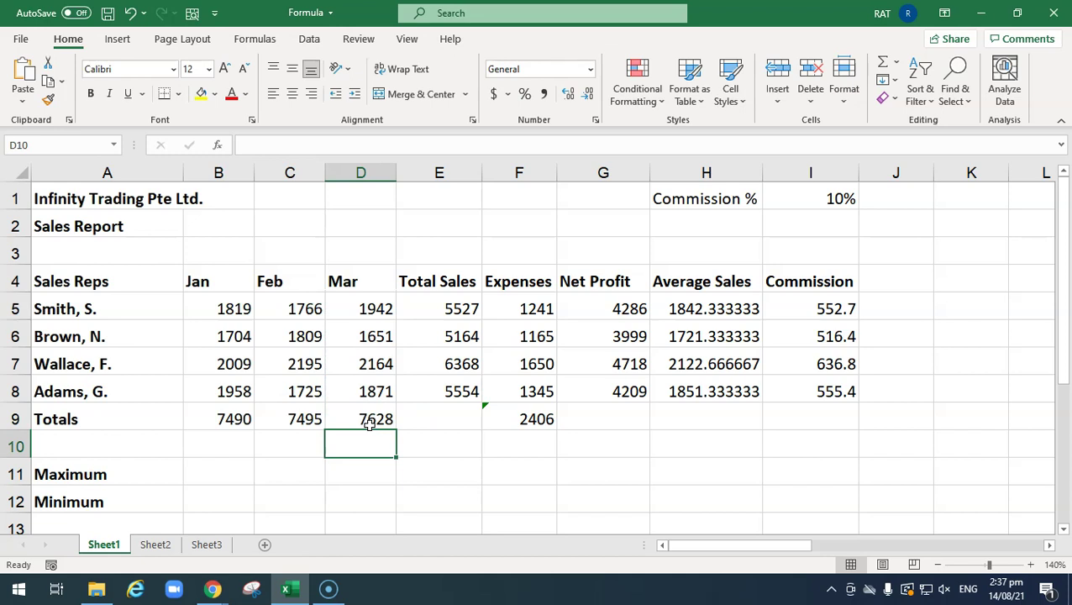
# Fill the Totals formula from B9 across to E9, and check the formulas in D9, E9 and F9.
pyautogui.click(229, 418)
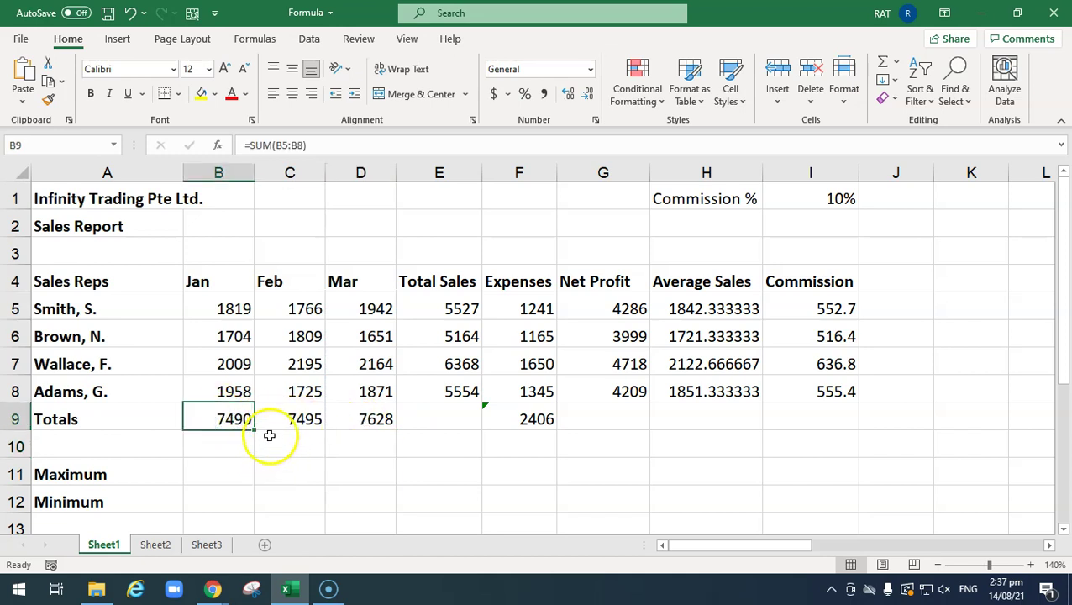
pyautogui.moveTo(256, 428); pyautogui.dragTo(463, 434)
pyautogui.click(466, 418)
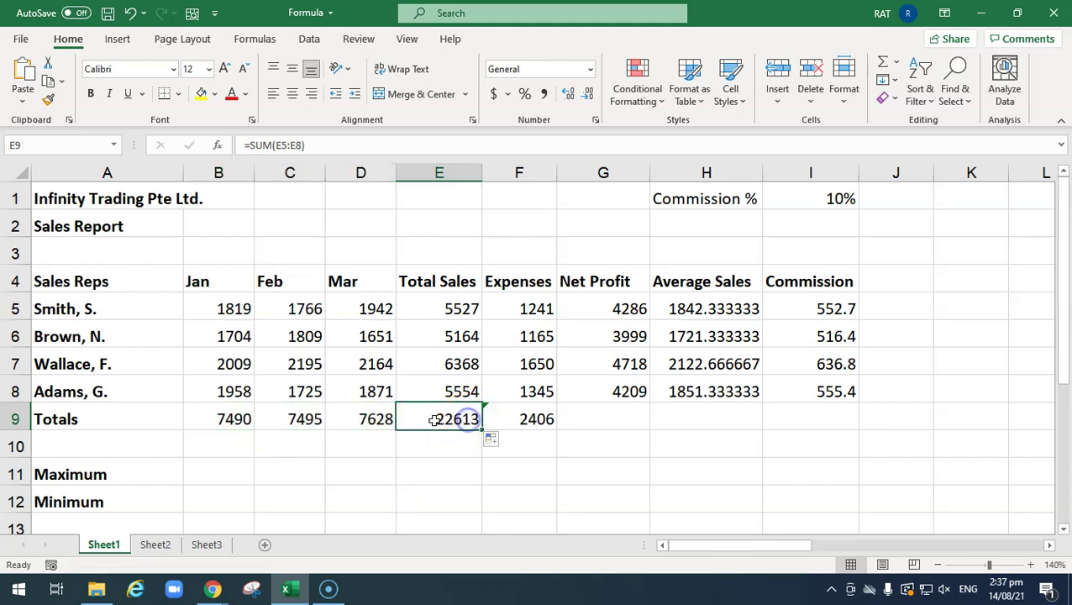
pyautogui.click(391, 420)
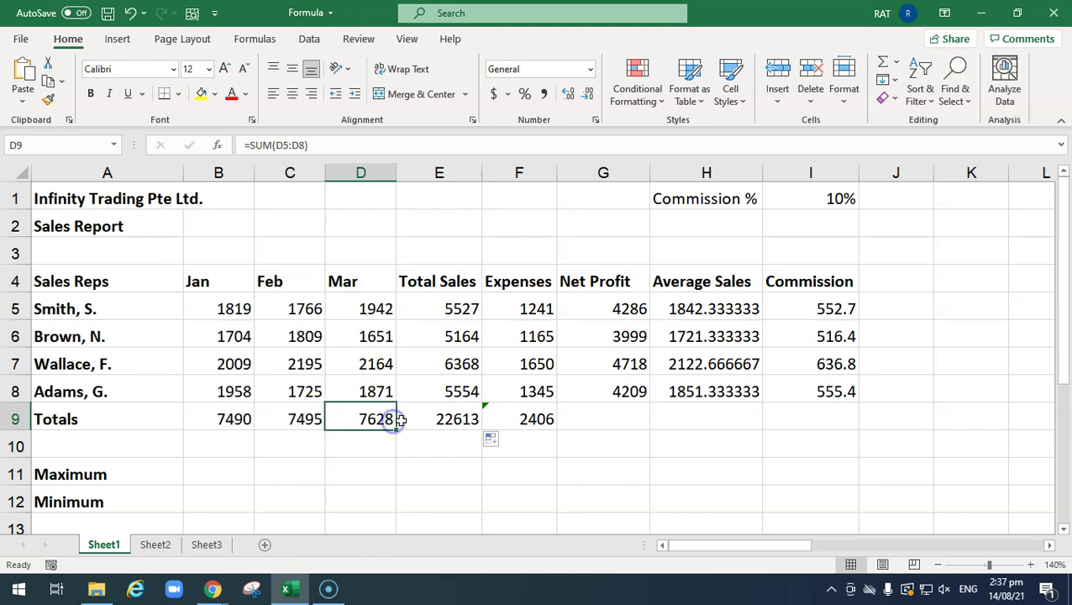
pyautogui.click(523, 418)
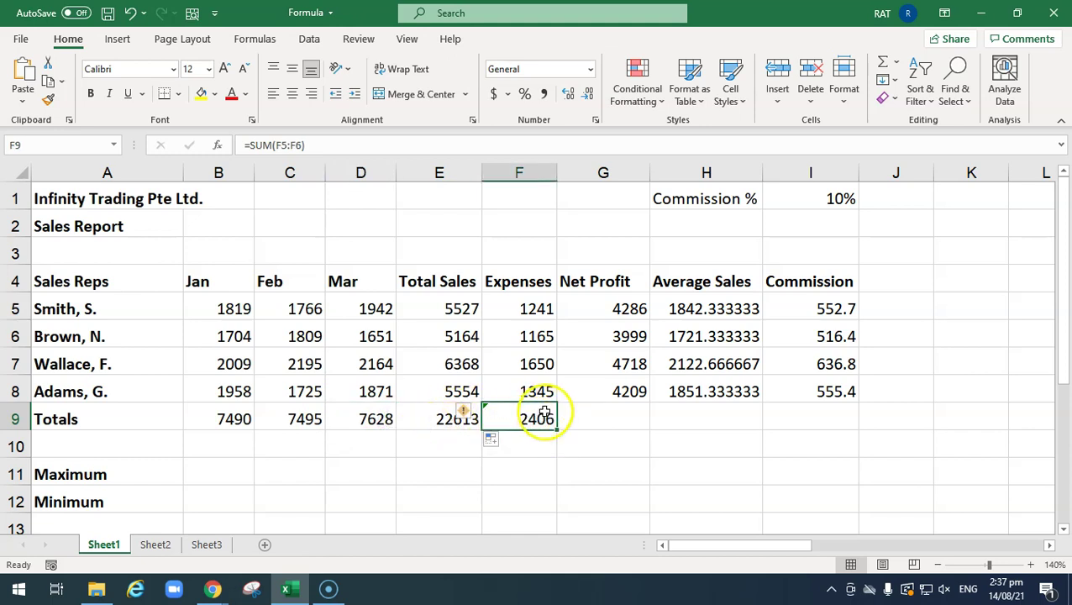
pyautogui.click(437, 418)
# AutoSum the Net Profit total =SUM(G5:G8) in G9 and fill it across to I9.
pyautogui.click(619, 409)
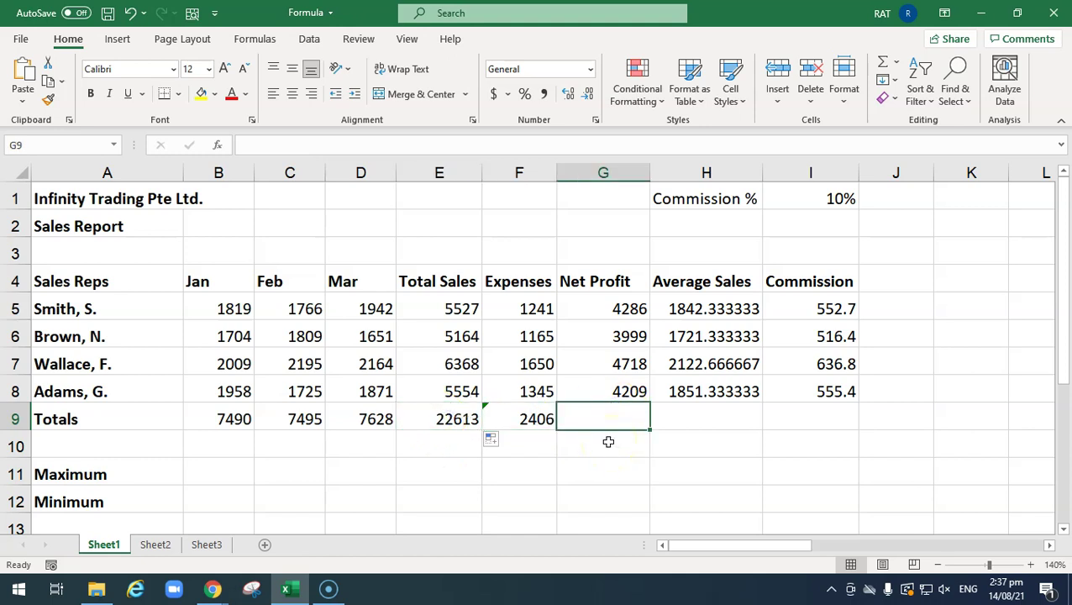
pyautogui.hotkey('alt', '=')
pyautogui.press('Return')
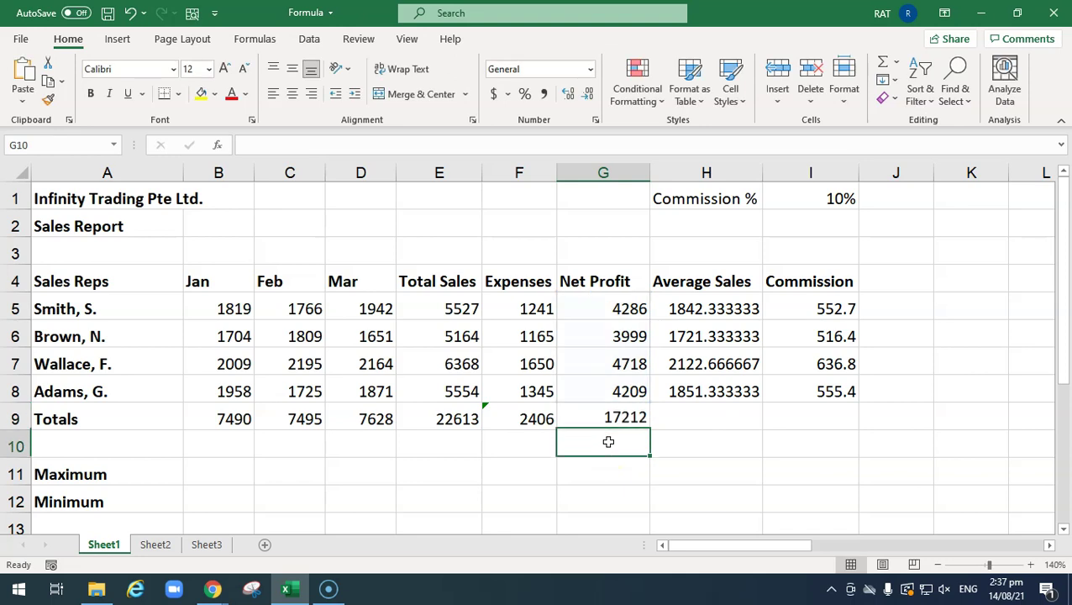
pyautogui.click(625, 428)
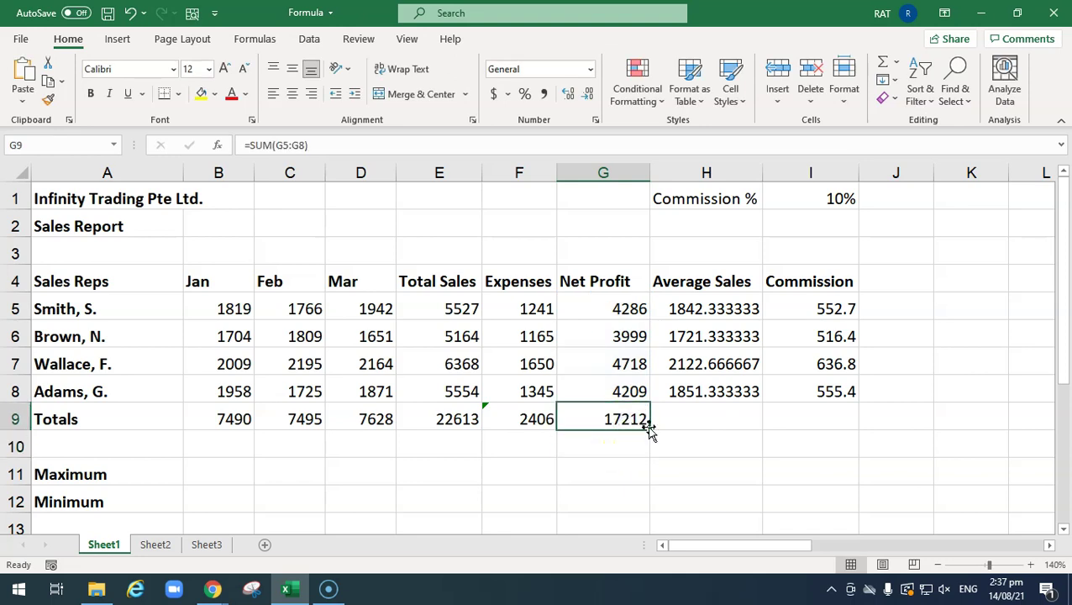
pyautogui.moveTo(649, 430); pyautogui.dragTo(841, 433)
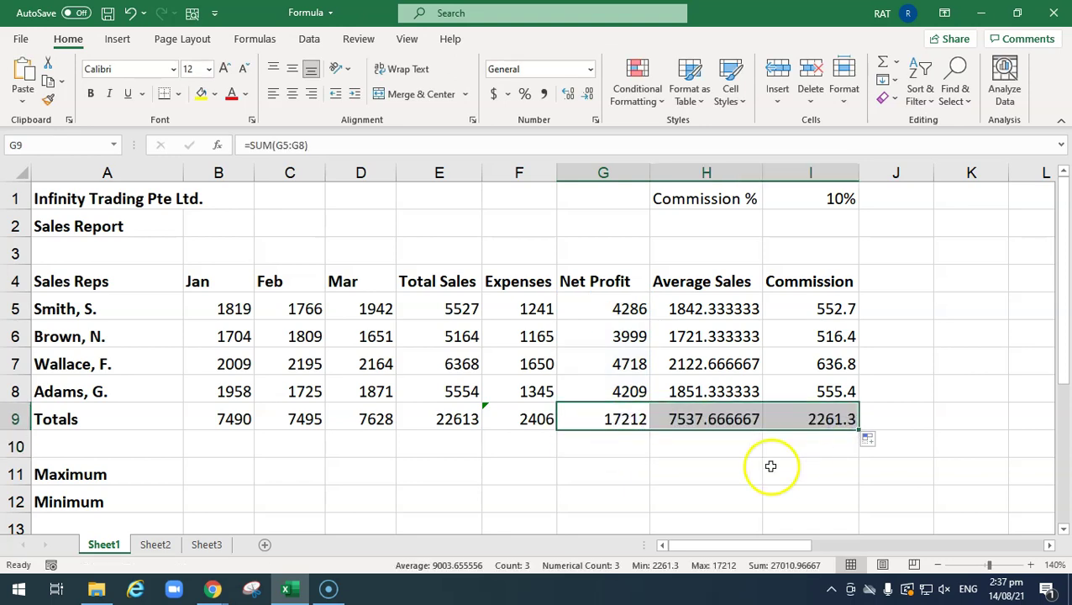
# Review the error-checking message and its list of options for the Expenses total in F9.
pyautogui.click(538, 420)
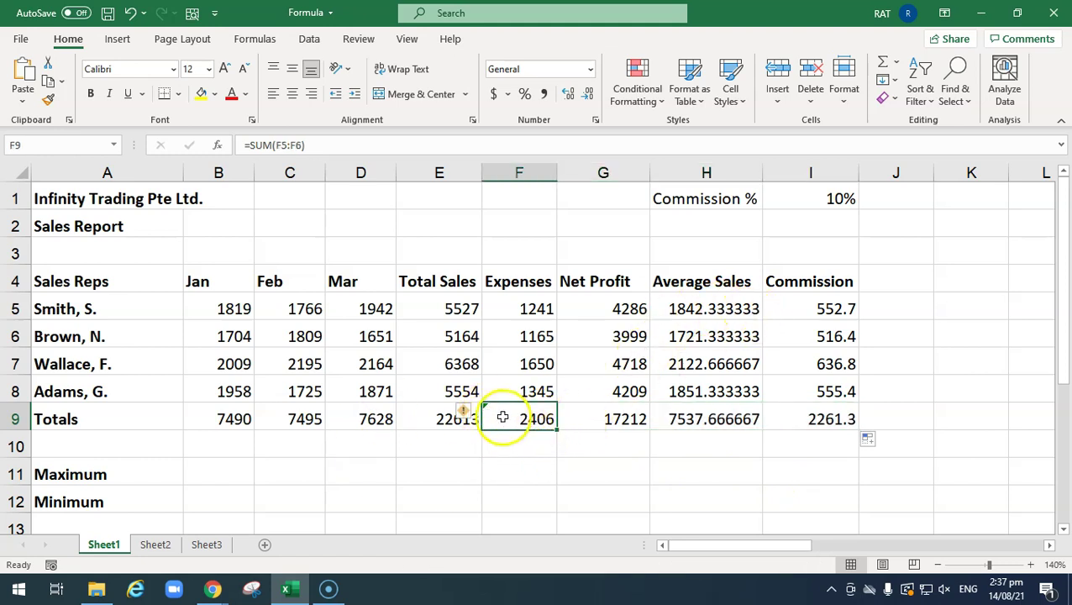
pyautogui.scroll(-1, 511, 428)
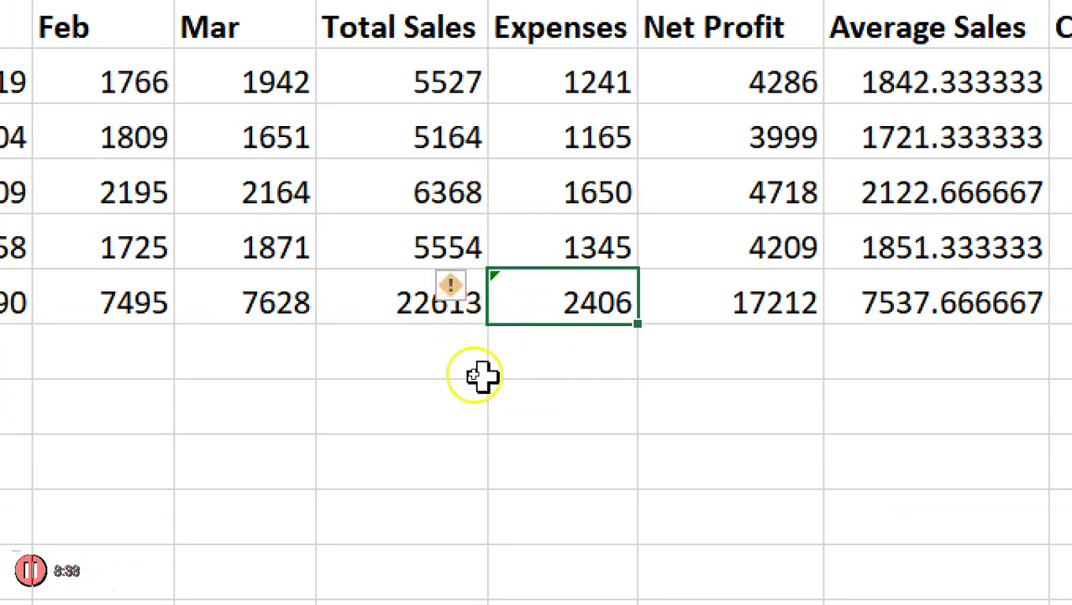
pyautogui.moveTo(471, 297)
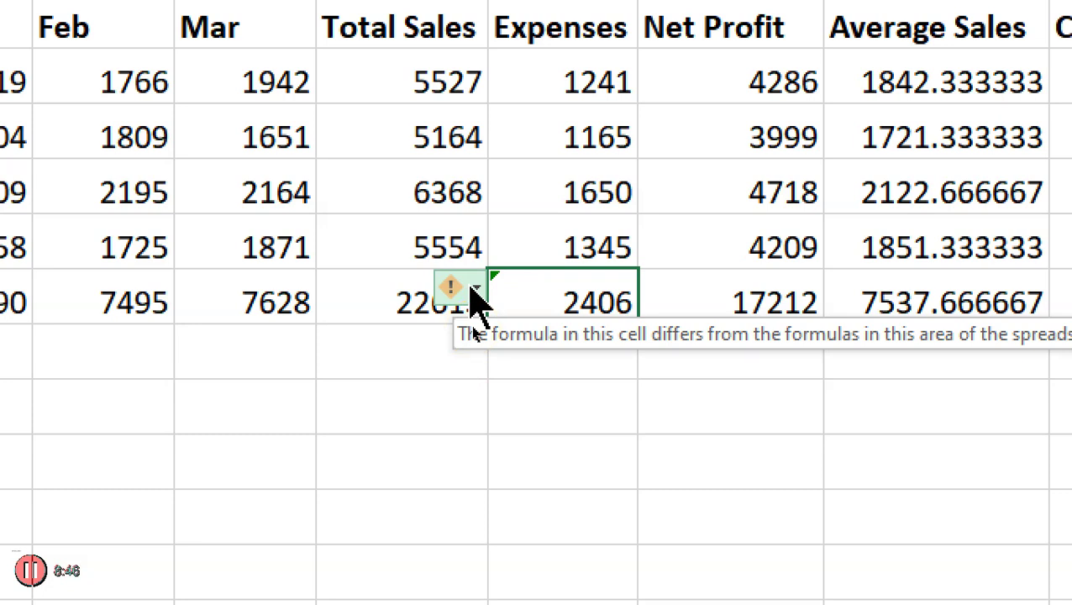
pyautogui.click(472, 289)
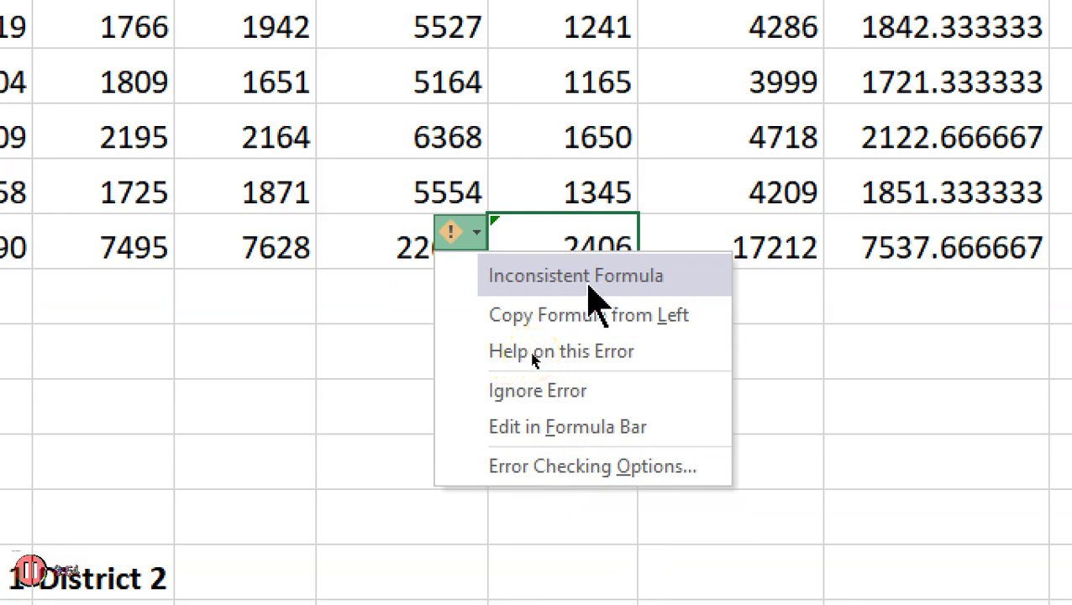
pyautogui.press('Escape')
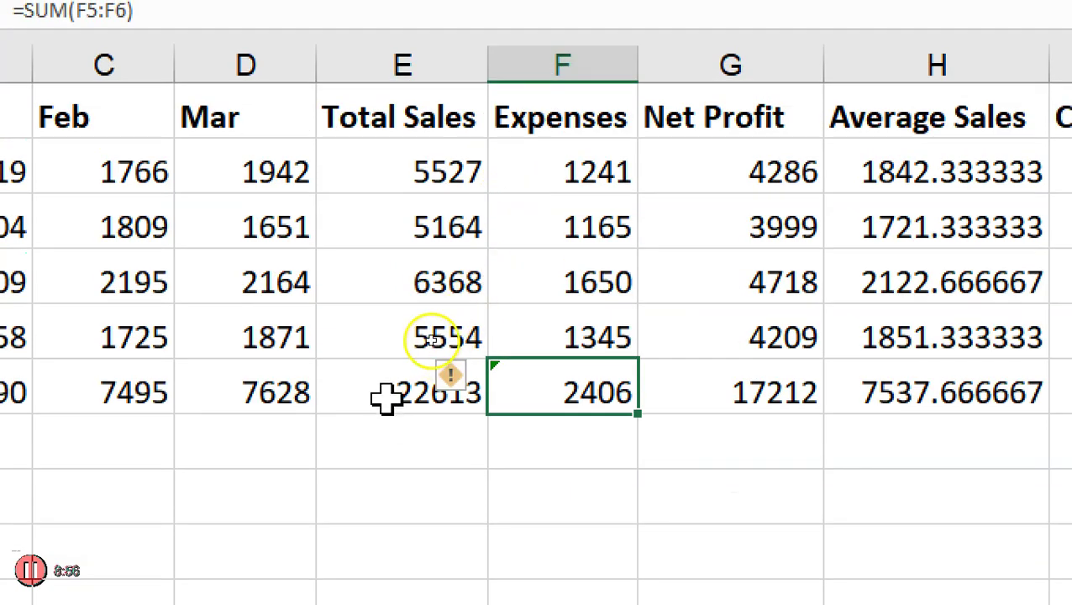
# Compare the cell ranges summed by the Total Sales formula in E9 and the Expenses formula in F9.
pyautogui.click(387, 399)
pyautogui.doubleClick(338, 400)
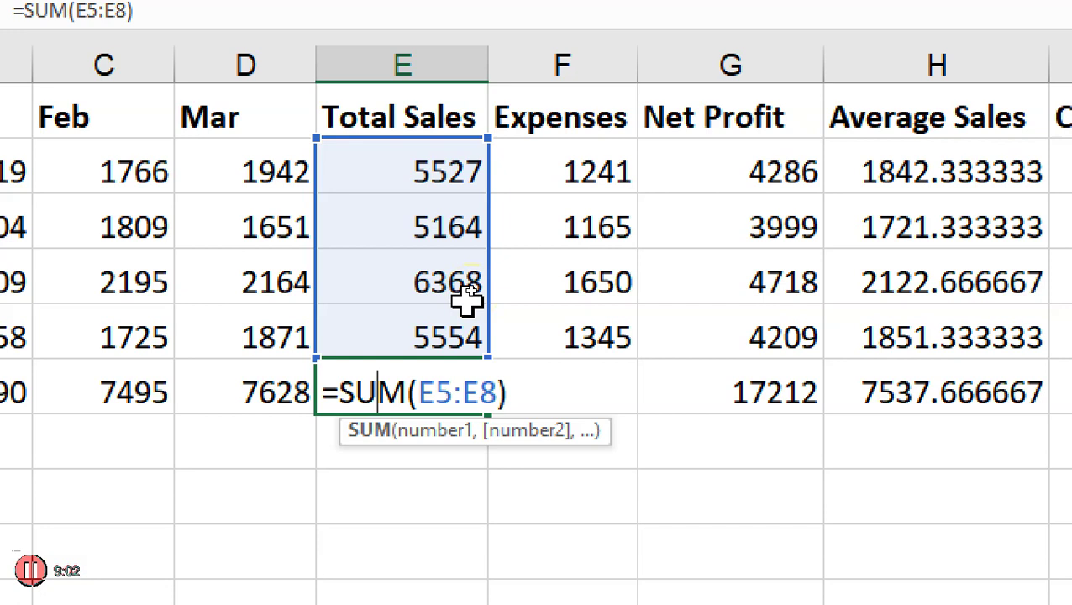
pyautogui.press('Escape')
pyautogui.doubleClick(592, 392)
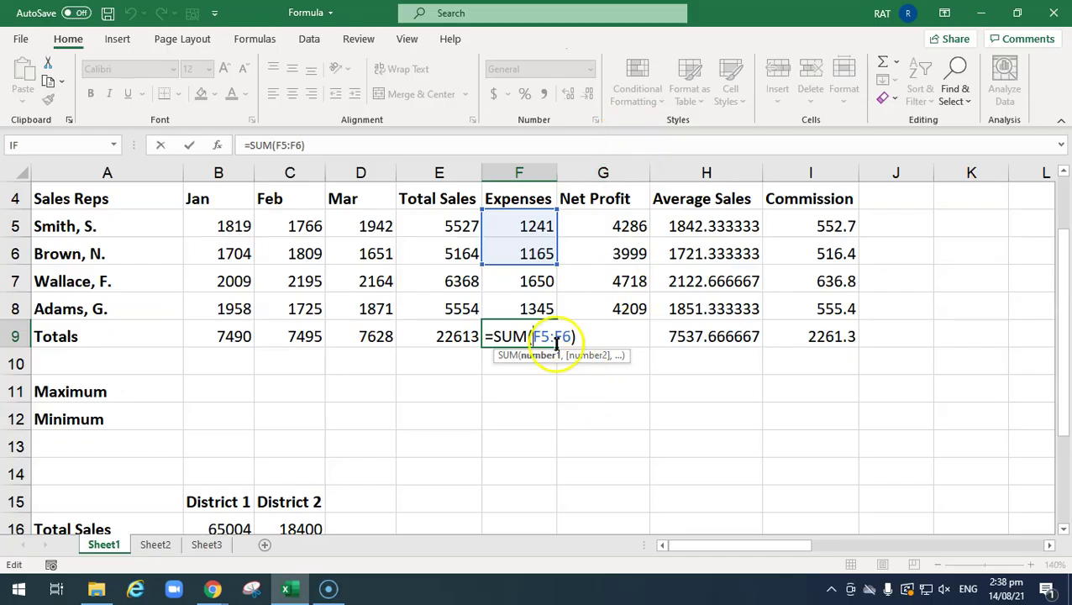
pyautogui.hotkey('ctrl', 'Return')
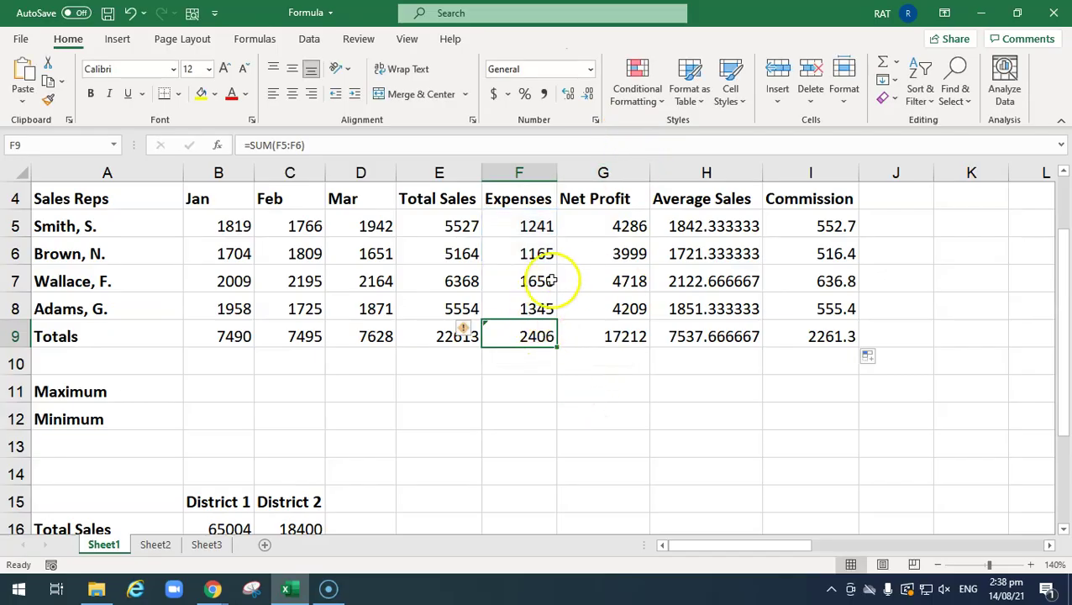
# Correct the inconsistent Expenses total in F9 with the error-checking option Copy Formula from Left.
pyautogui.click(463, 330)
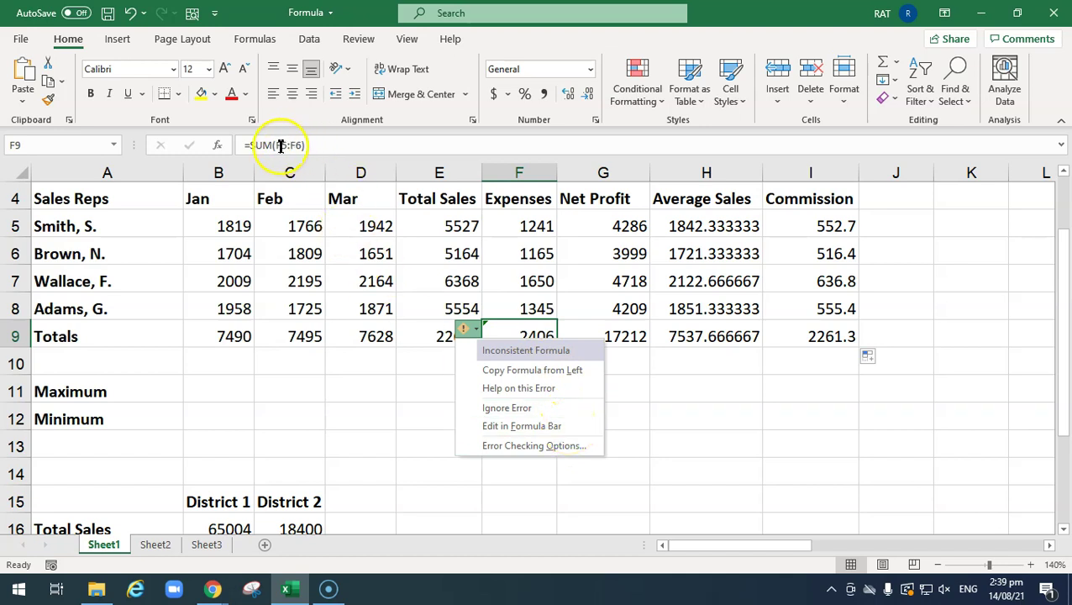
pyautogui.click(579, 370)
pyautogui.click(510, 339)
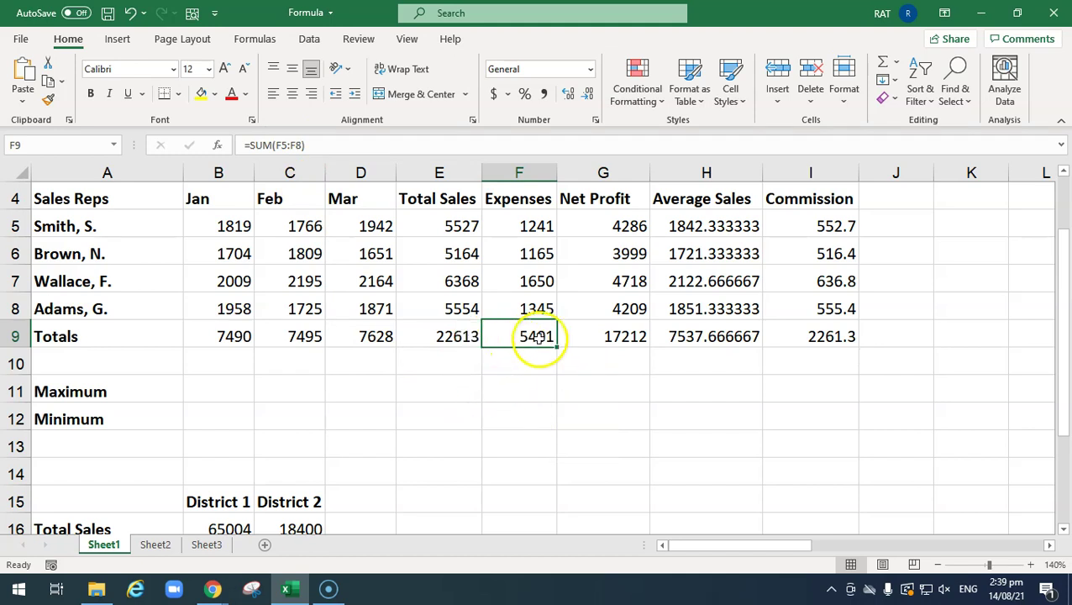
# Check the corrected Expenses formula in F9 against the Total Sales formula in E9, viewing the ranges each one sums.
pyautogui.click(465, 336)
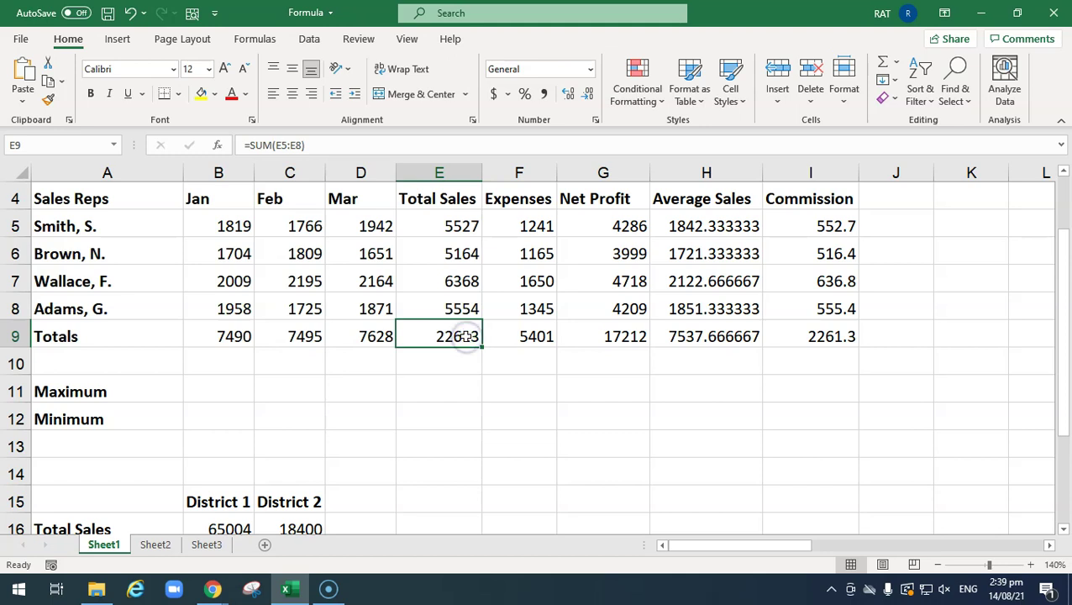
pyautogui.doubleClick(465, 336)
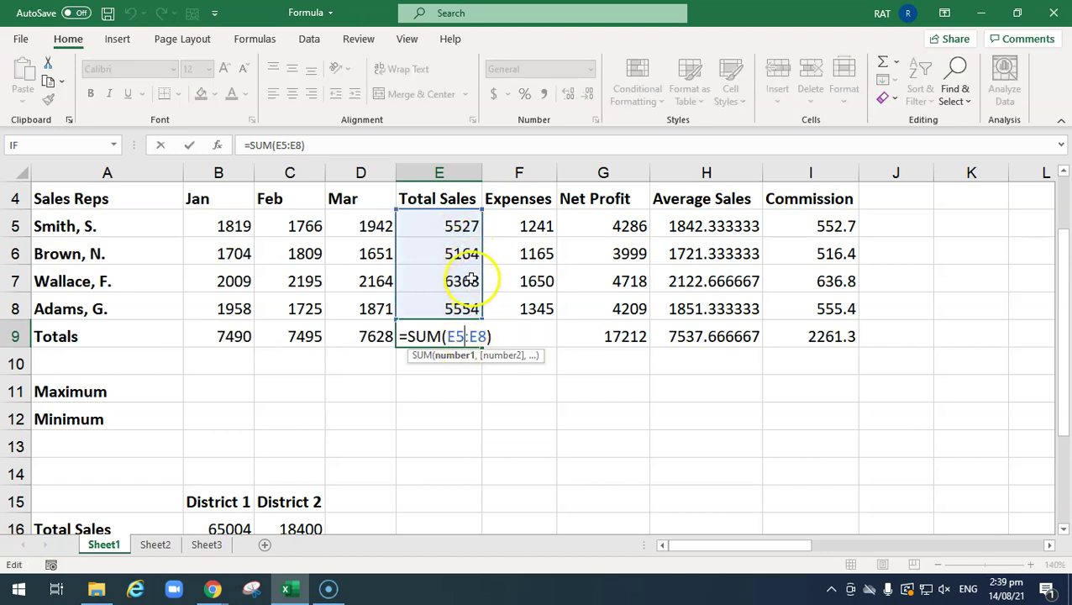
pyautogui.click(529, 336)
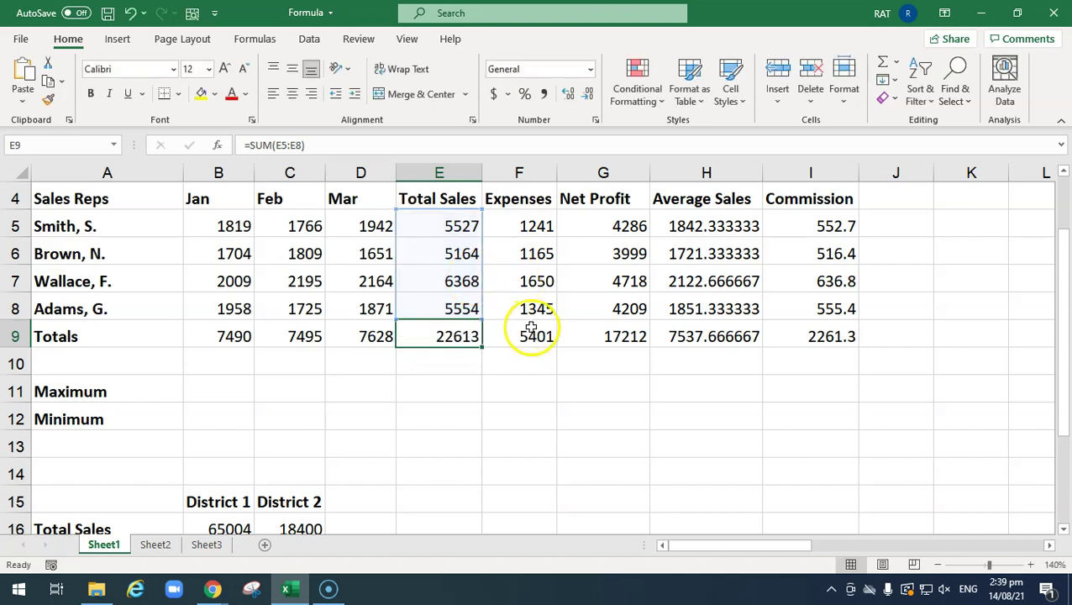
pyautogui.doubleClick(531, 336)
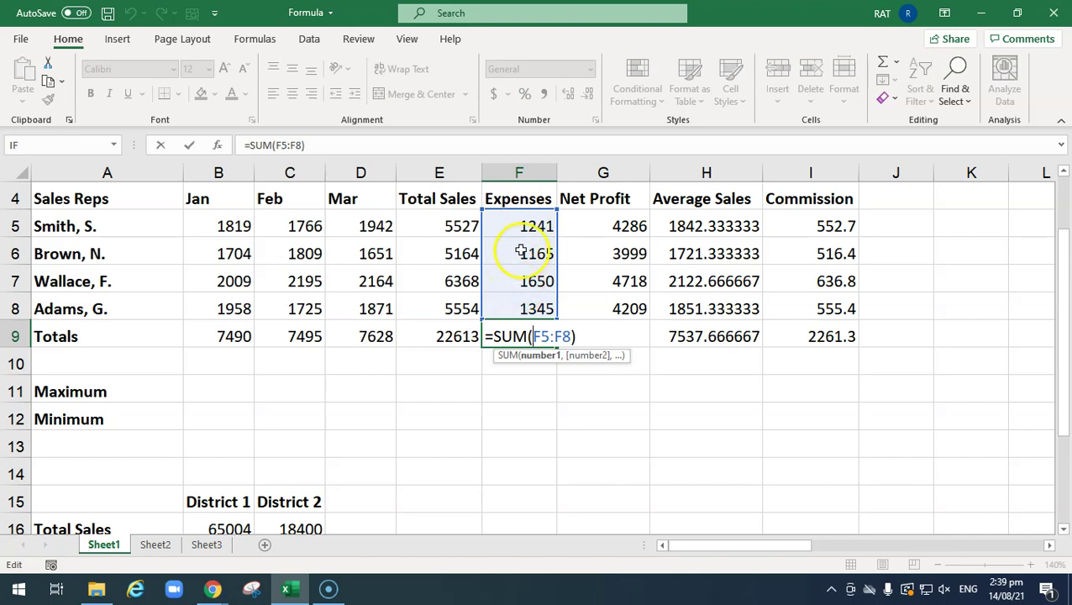
pyautogui.press('Return')
pyautogui.click(516, 336)
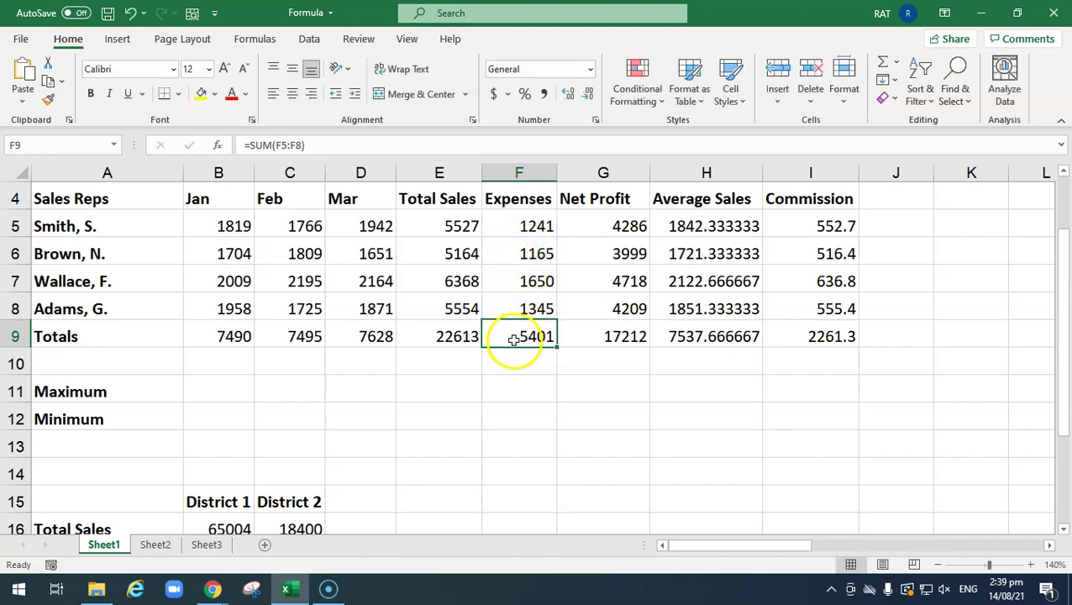
pyautogui.doubleClick(459, 340)
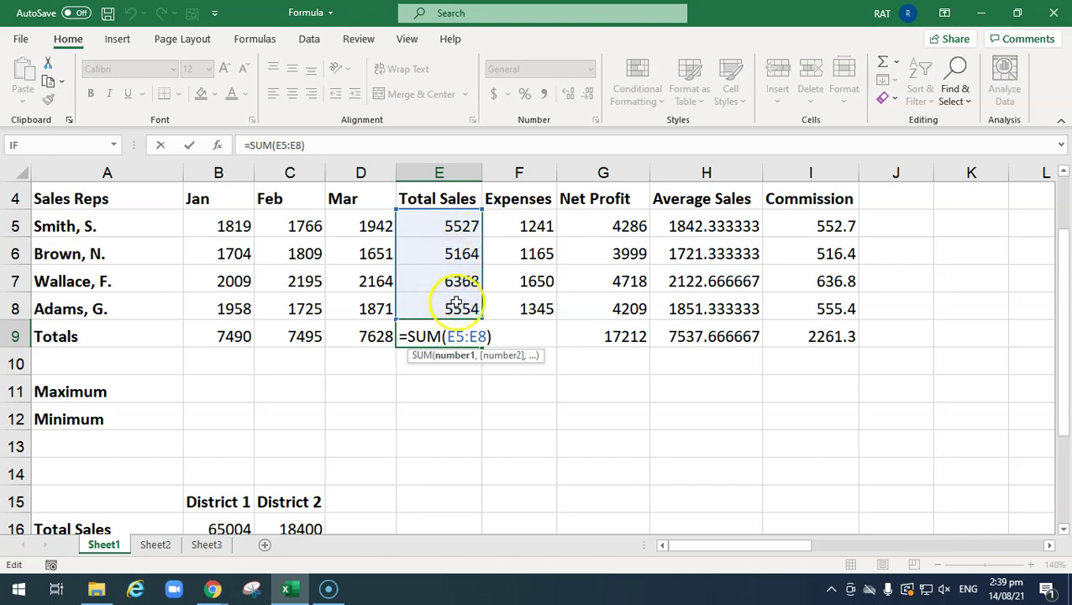
pyautogui.hotkey('ctrl', 'Return')
pyautogui.doubleClick(542, 336)
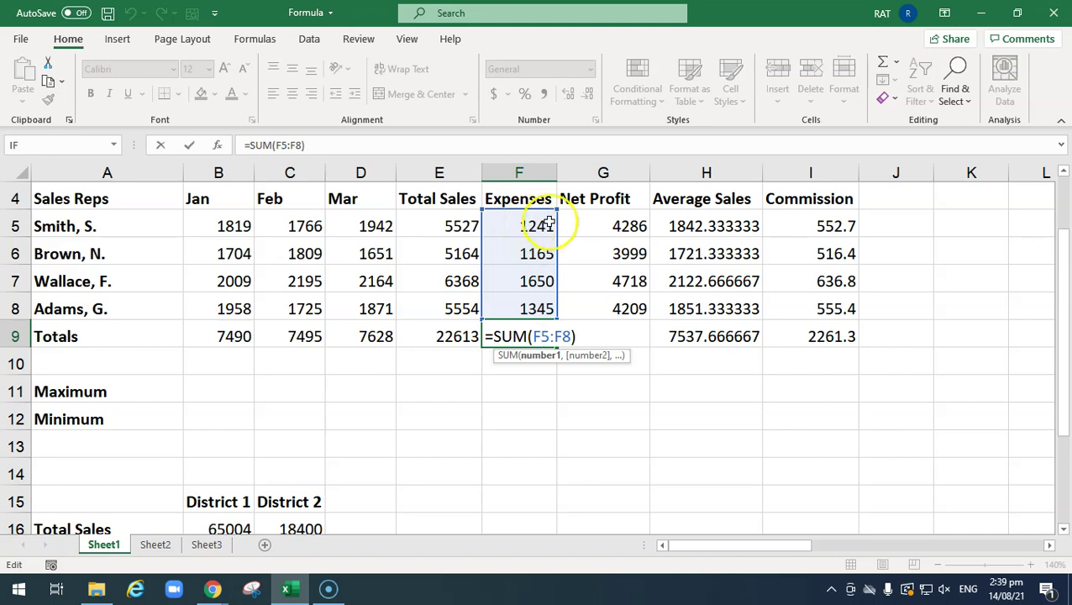
pyautogui.hotkey('ctrl', 'Return')
pyautogui.click(428, 338)
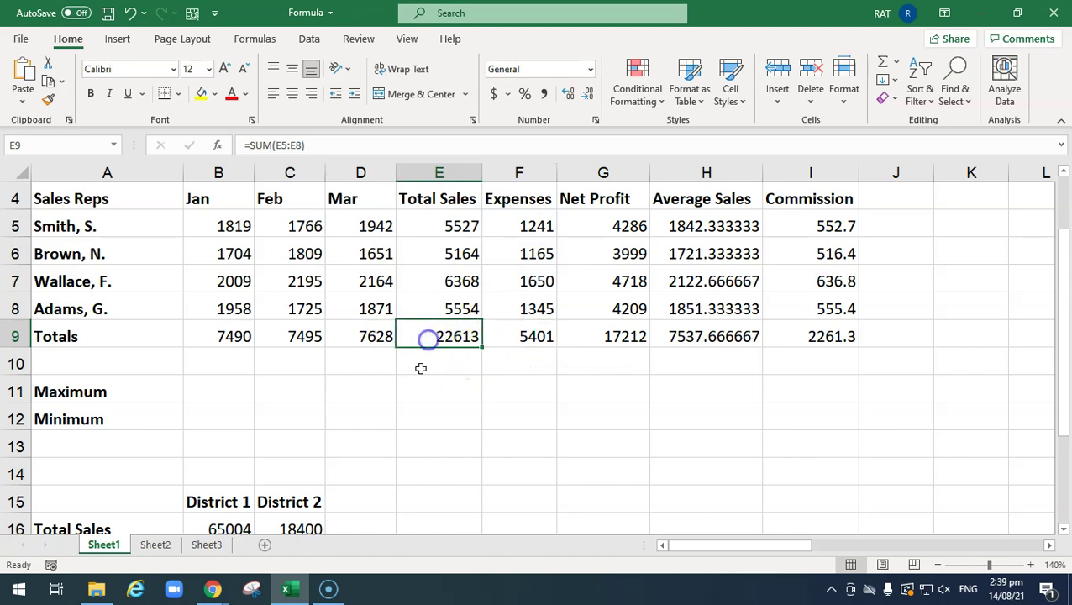
pyautogui.click(422, 366)
# Review the commission rate in I1 and the first rep's Total Sales, Average Sales and Net Profit formulas.
pyautogui.scroll(3, 423, 371)
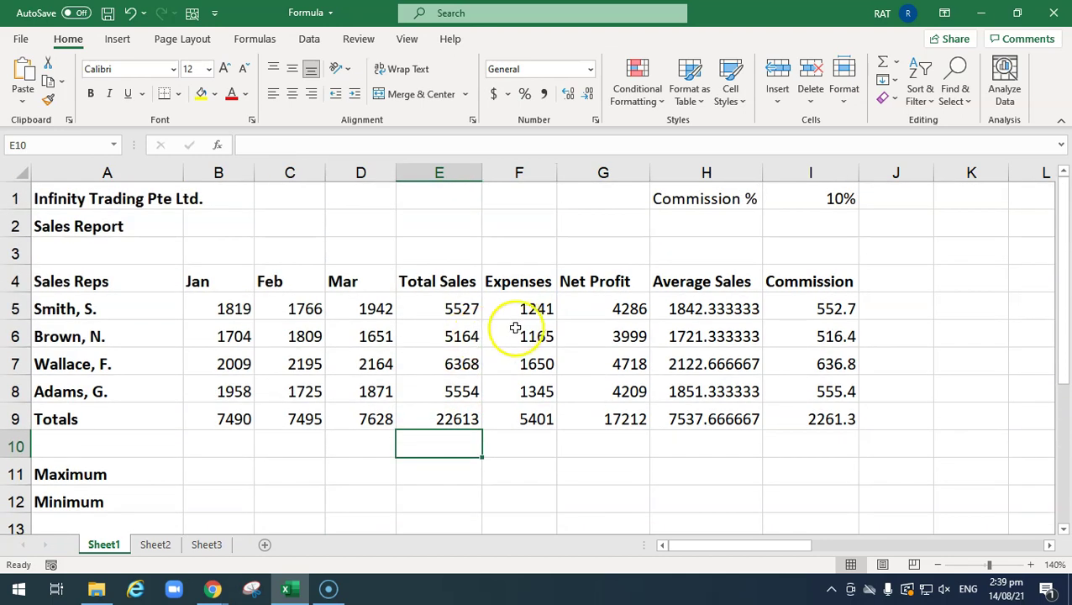
pyautogui.click(829, 198)
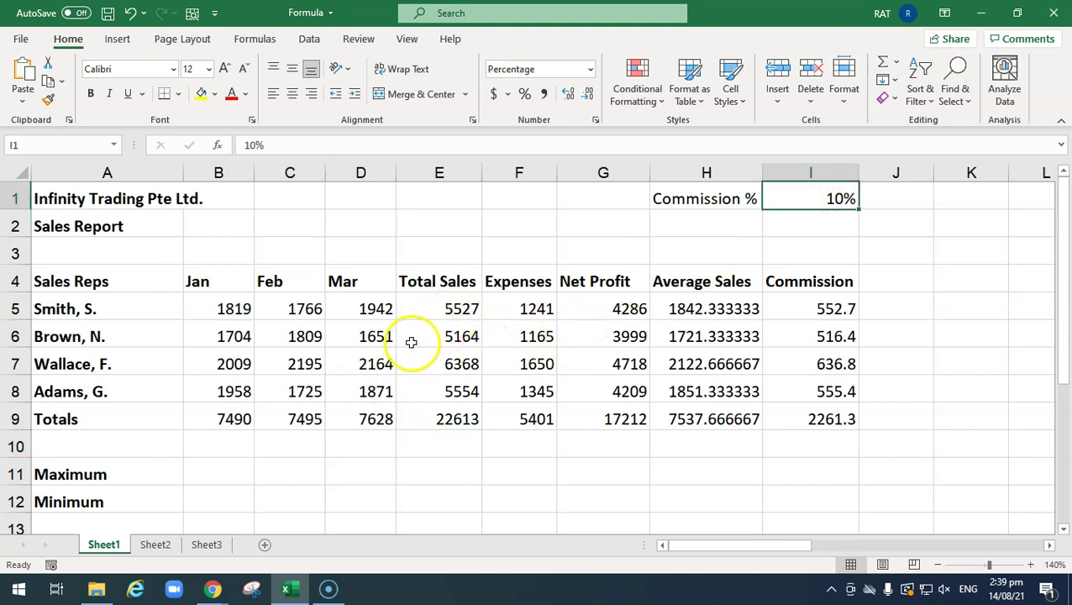
pyautogui.click(431, 310)
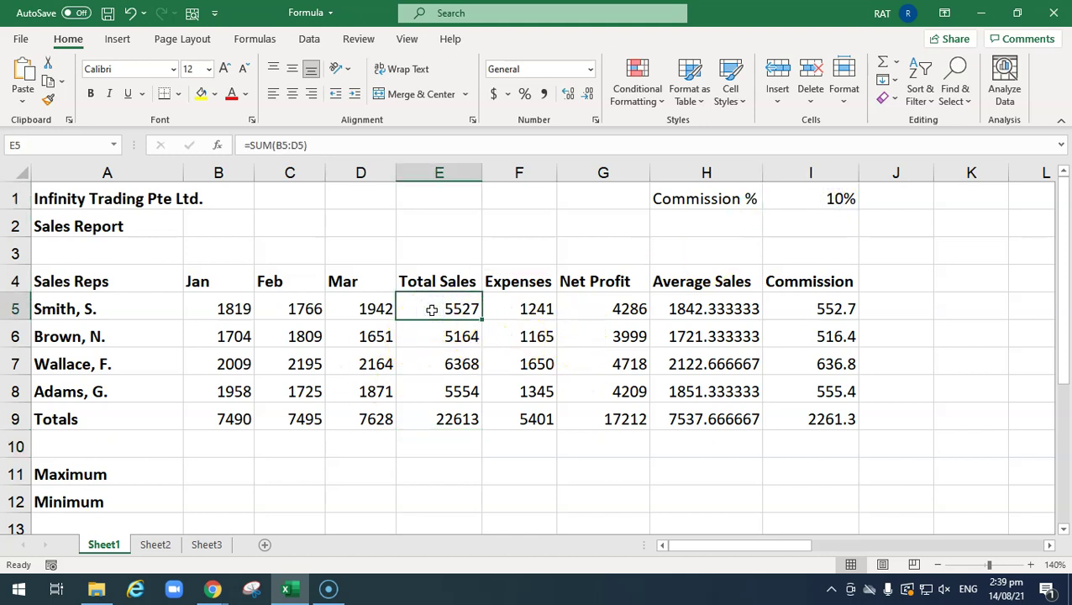
pyautogui.click(744, 310)
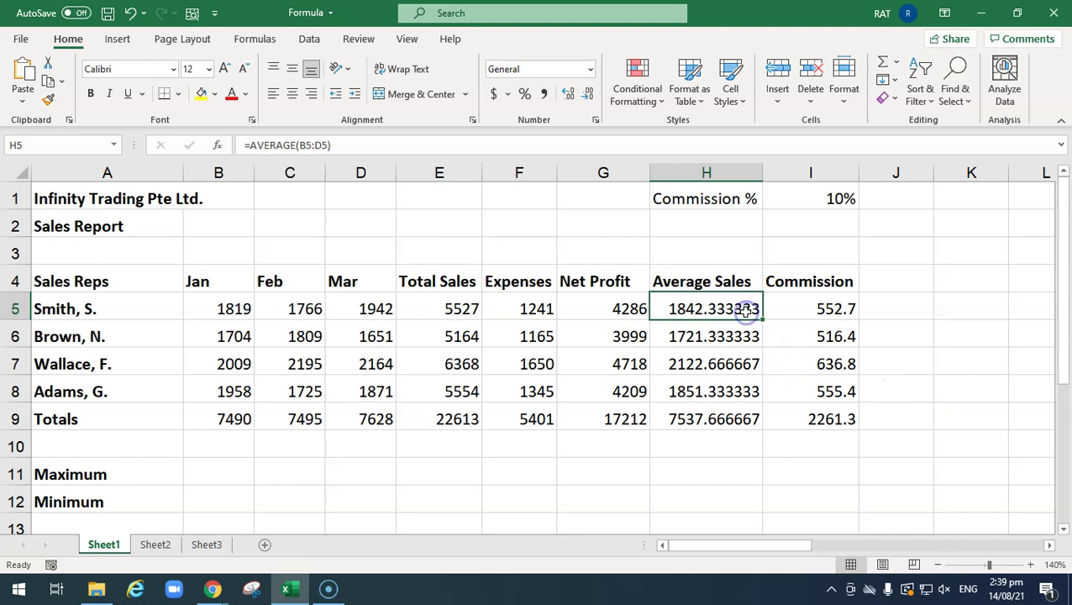
pyautogui.click(593, 306)
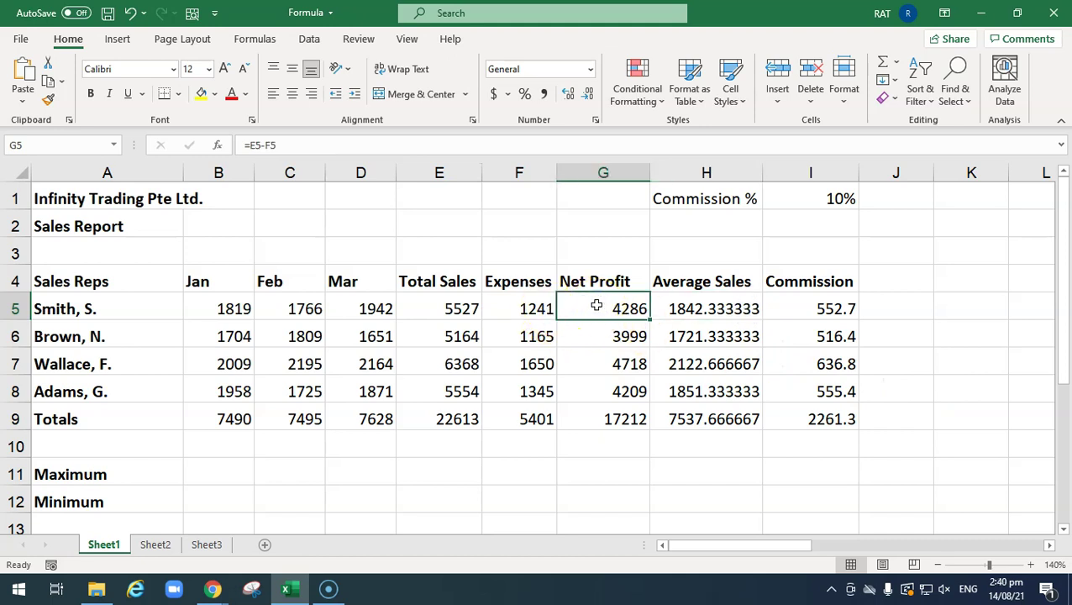
pyautogui.scroll(-2, 529, 341)
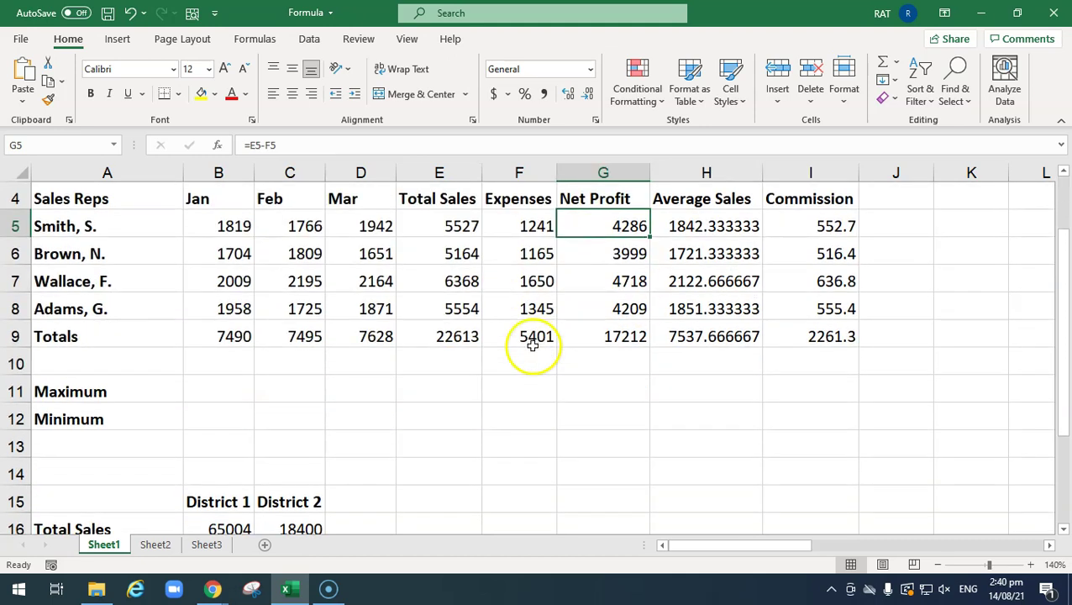
# Enter a MAX formula over the Total Sales figures E5:E8 in the Maximum cell B11.
pyautogui.click(221, 305)
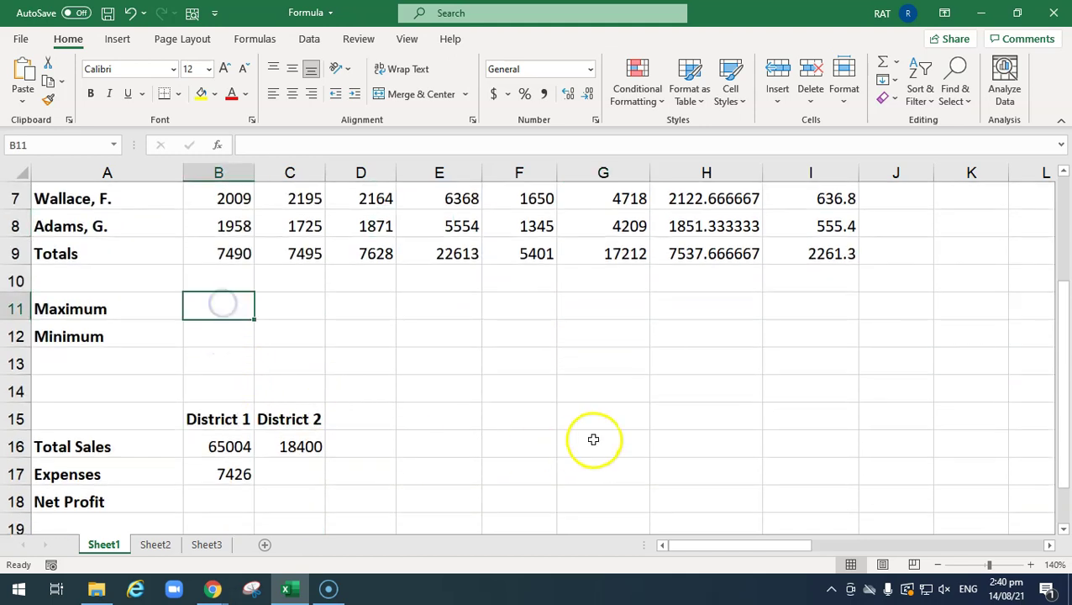
pyautogui.scroll(1, 592, 439)
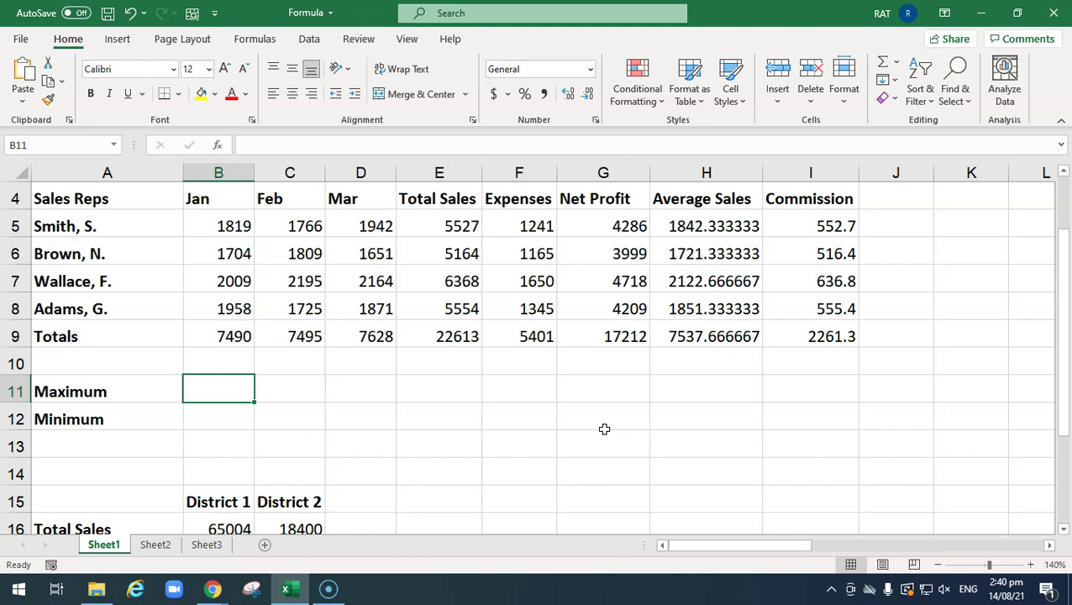
pyautogui.write('=')
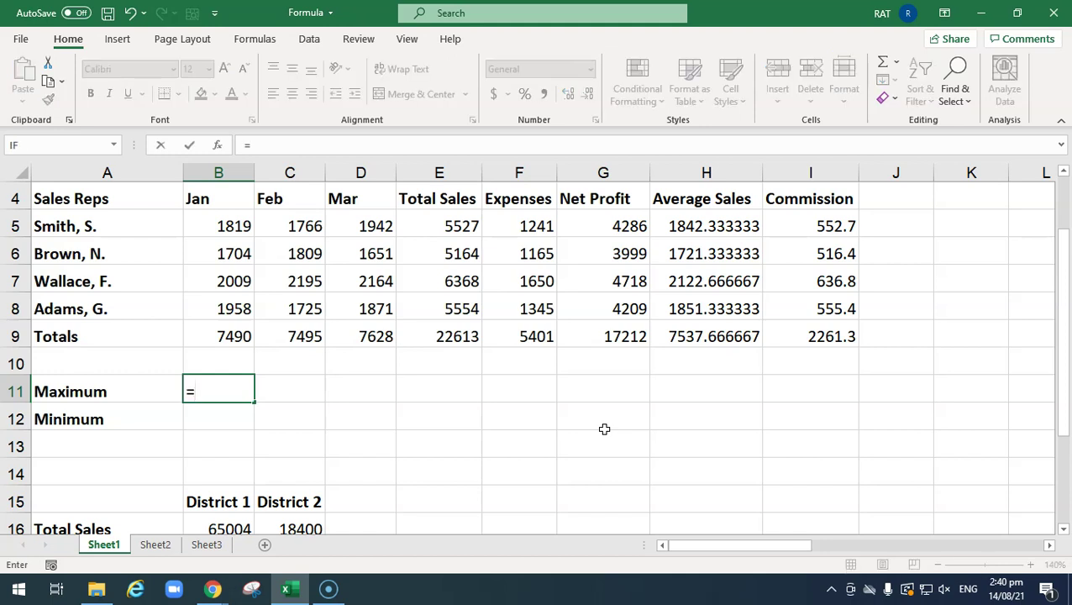
pyautogui.write('max')
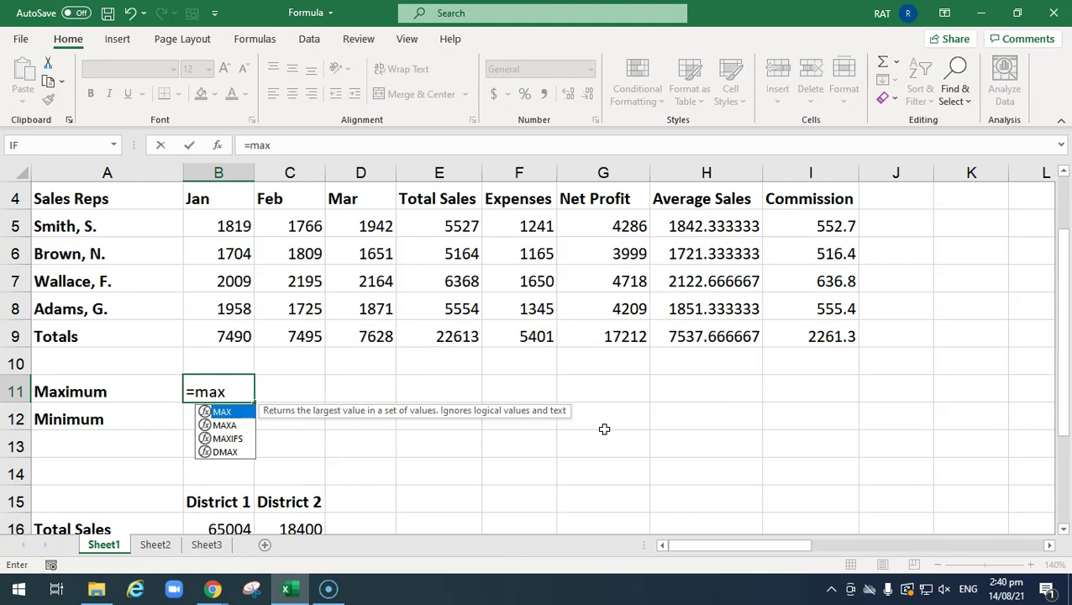
pyautogui.write('(')
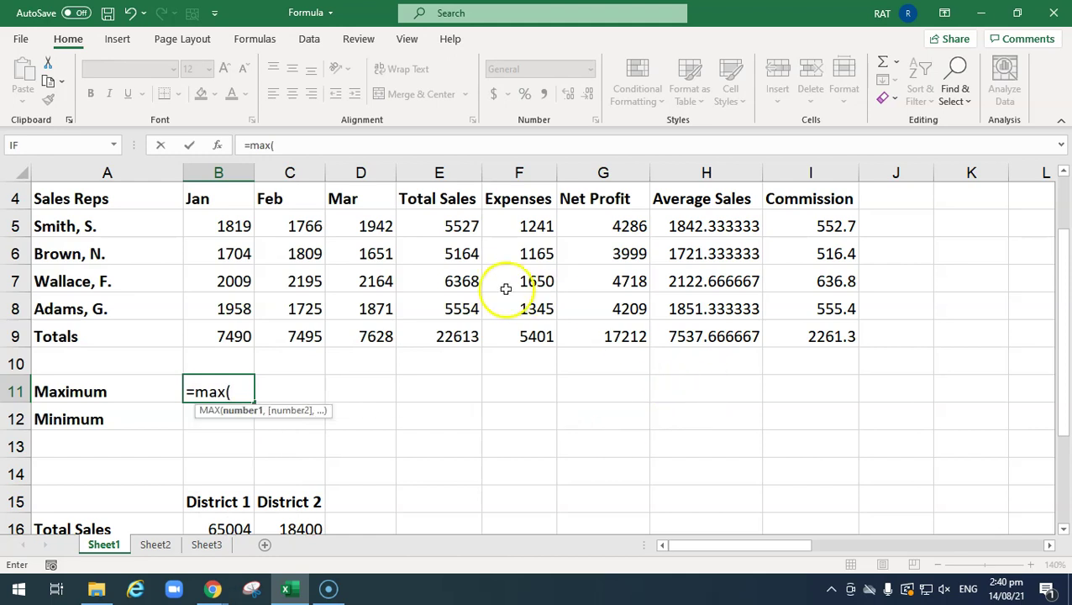
pyautogui.moveTo(454, 222); pyautogui.dragTo(465, 310)
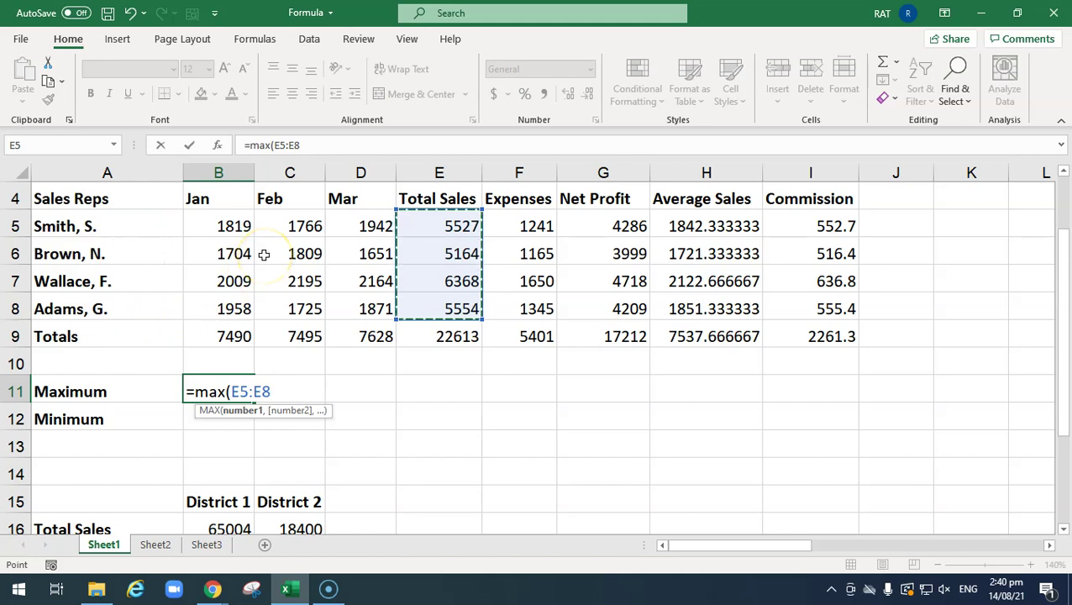
pyautogui.press('Return')
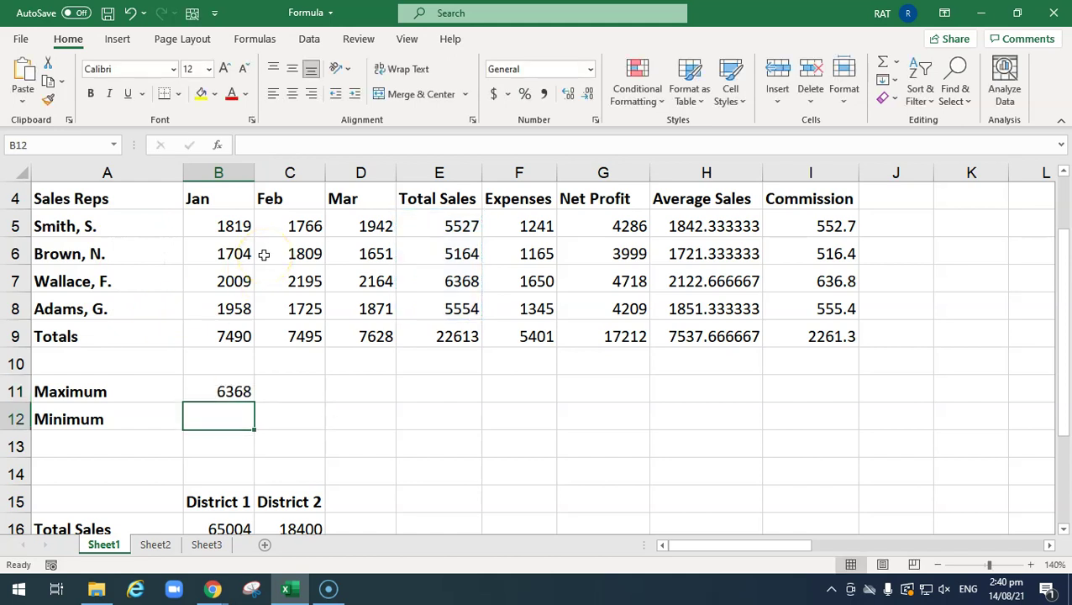
# Trace the maximum back to its Total Sales figure and sales rep in the report.
pyautogui.click(438, 283)
pyautogui.click(86, 281)
pyautogui.click(445, 278)
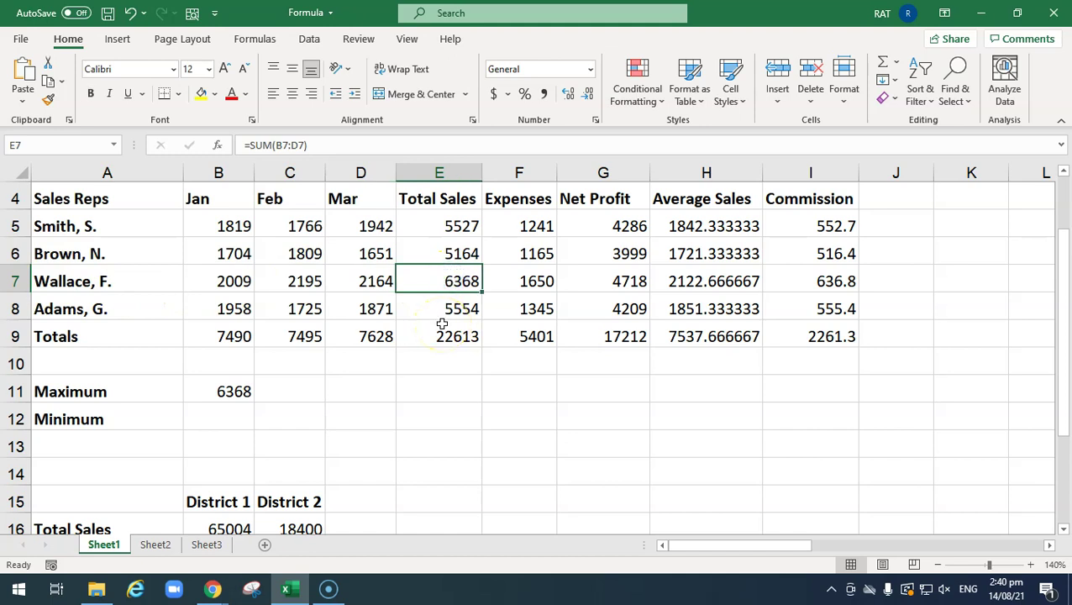
# Enter a MIN formula over the Total Sales figures E5:E8 in the Minimum cell B12.
pyautogui.click(236, 416)
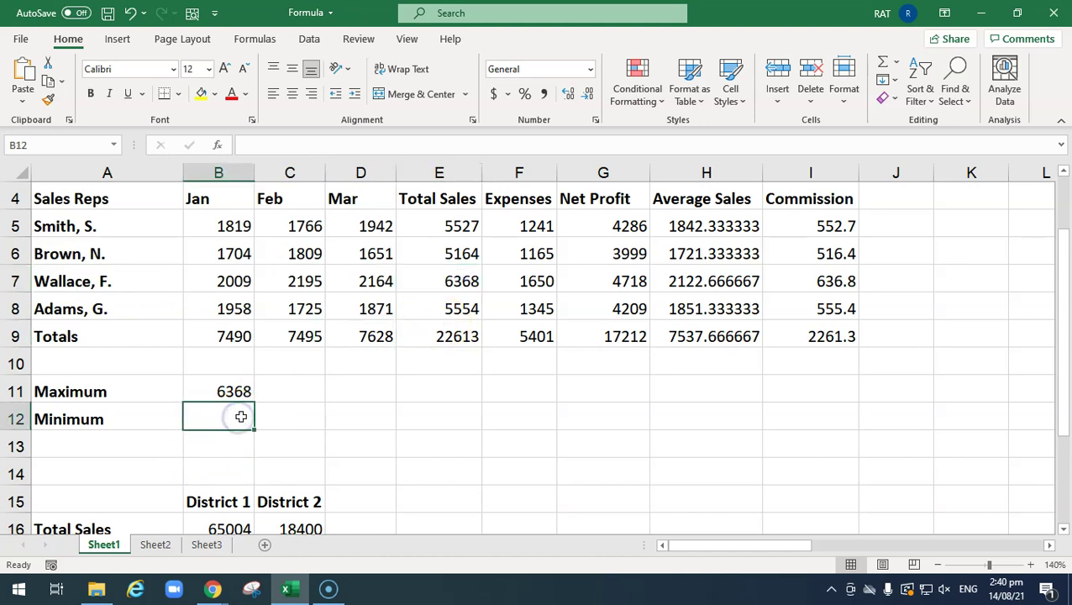
pyautogui.write('=min(')
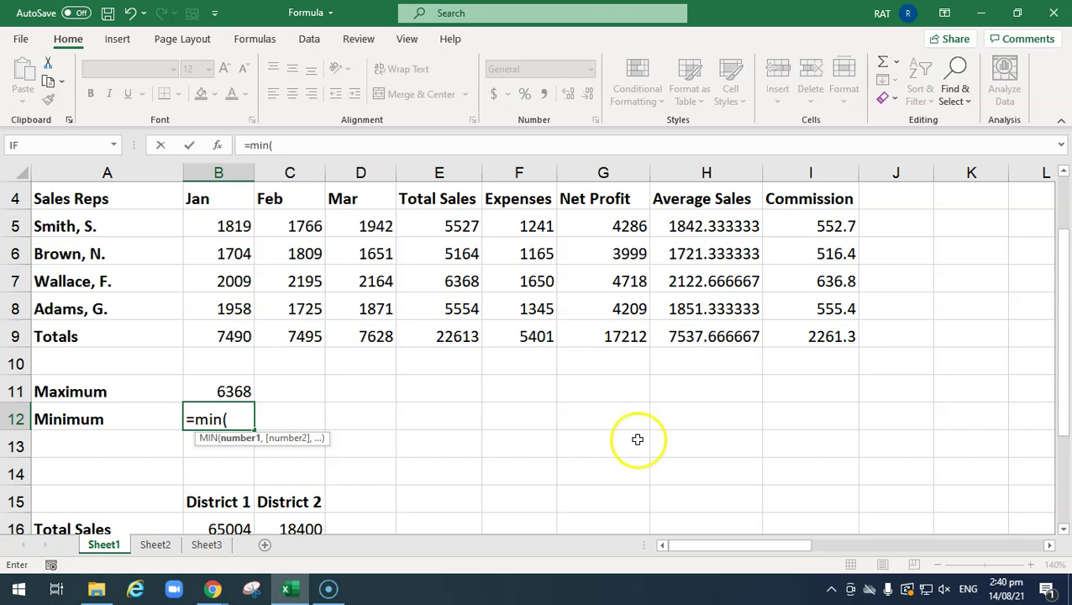
pyautogui.moveTo(462, 225); pyautogui.dragTo(460, 308)
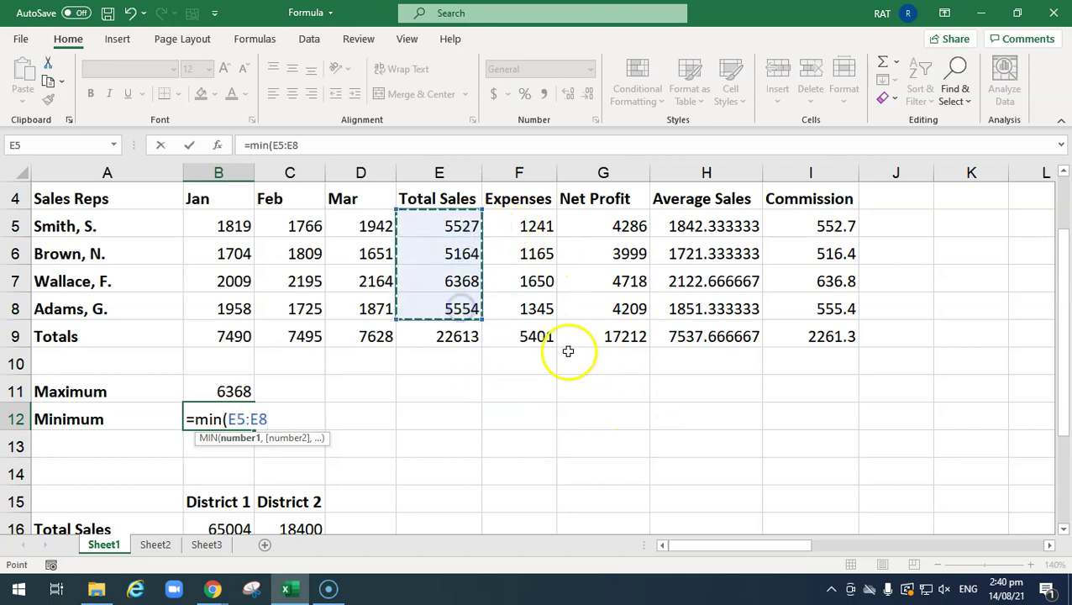
pyautogui.press('Return')
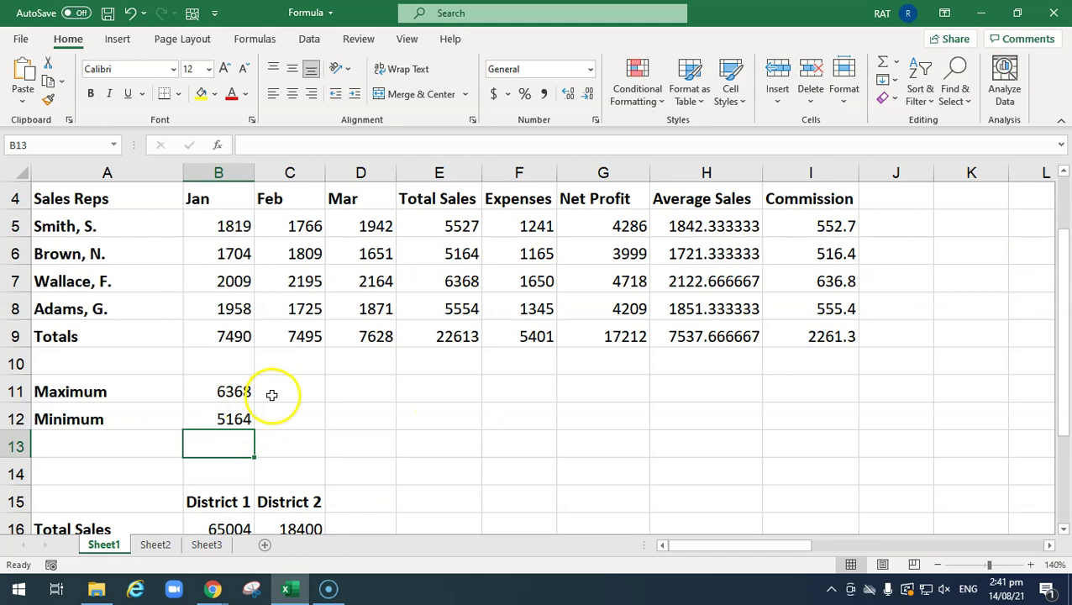
# Examine the Expenses and Net Profit cells of the District 1 and District 2 table, and look over the main sales report.
pyautogui.click(271, 395)
pyautogui.scroll(-2, 274, 404)
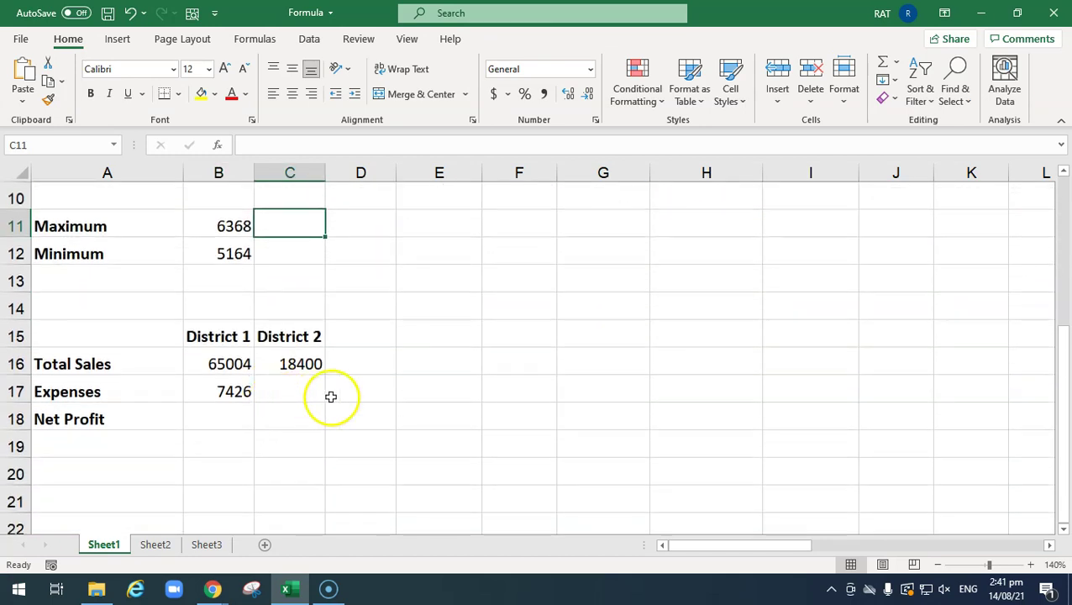
pyautogui.scroll(1, 335, 424)
pyautogui.scroll(-1, 302, 424)
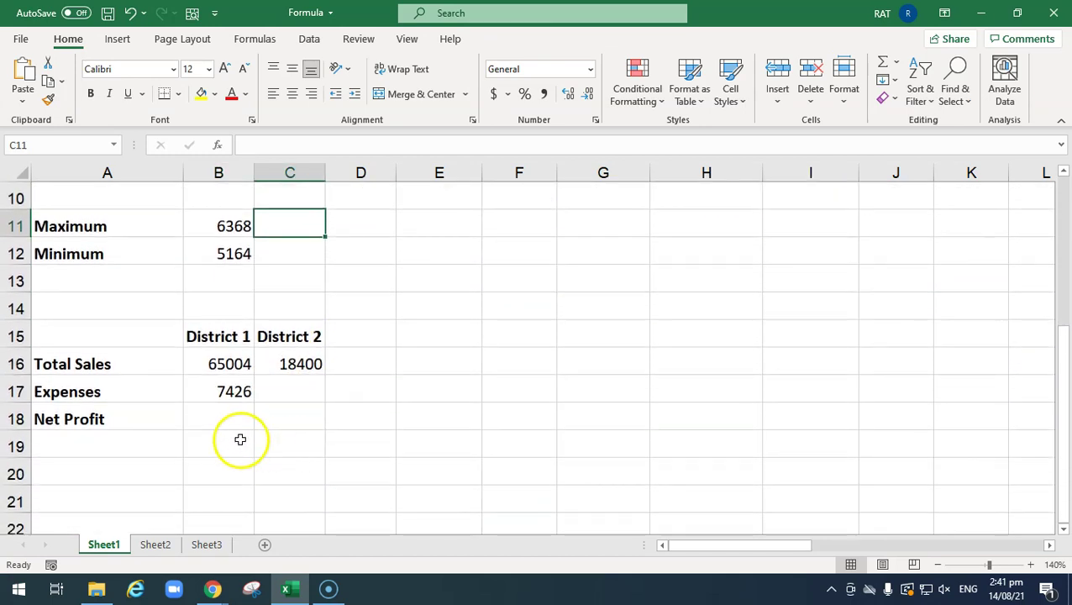
pyautogui.click(237, 423)
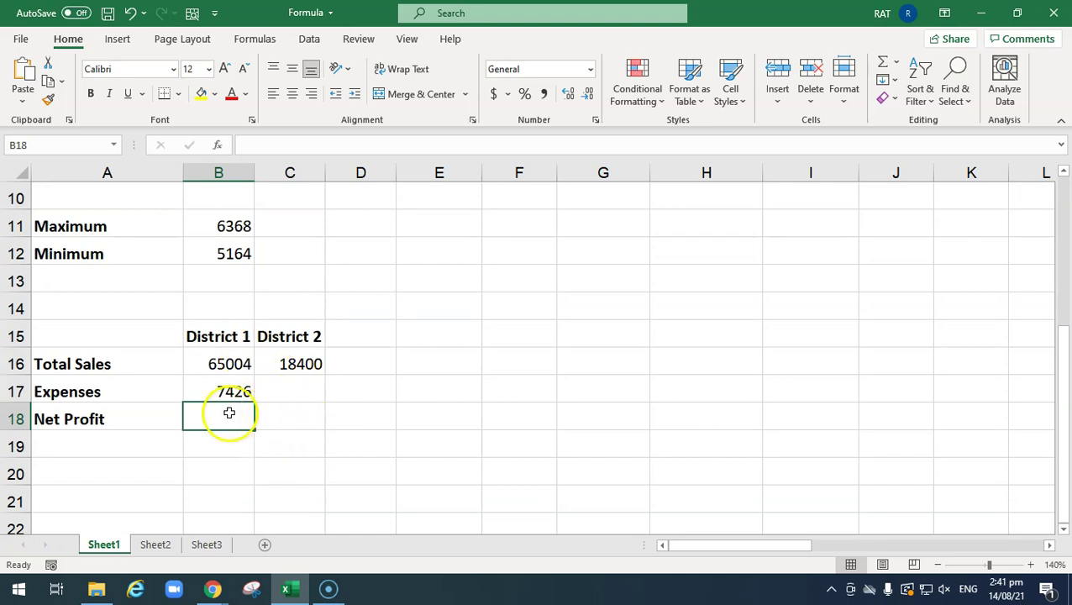
pyautogui.click(292, 398)
pyautogui.click(290, 427)
pyautogui.scroll(1, 283, 378)
pyautogui.scroll(3, 283, 378)
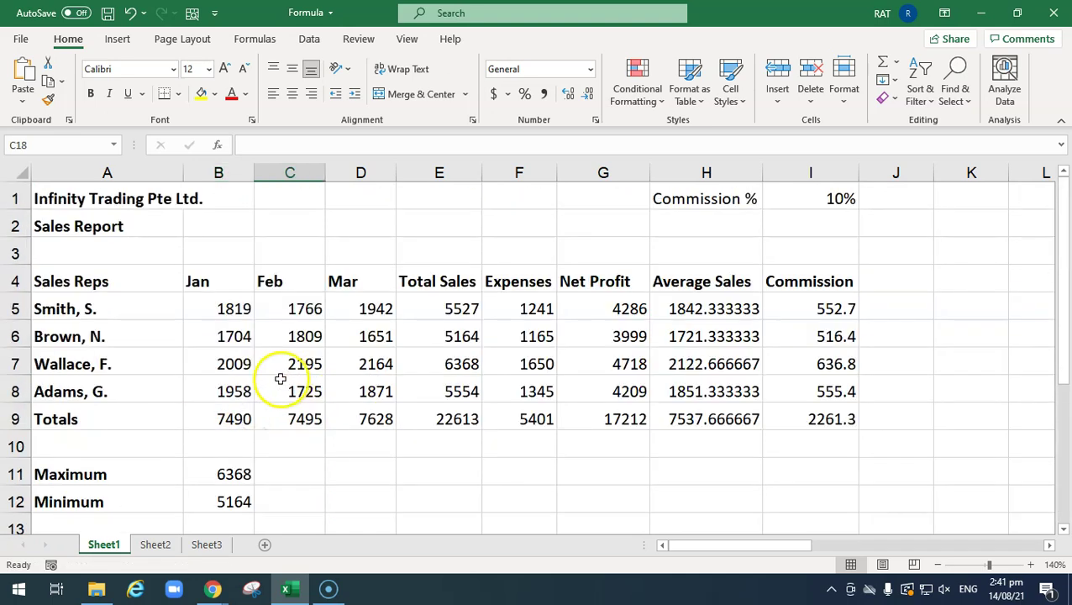
pyautogui.click(561, 296)
pyautogui.click(331, 282)
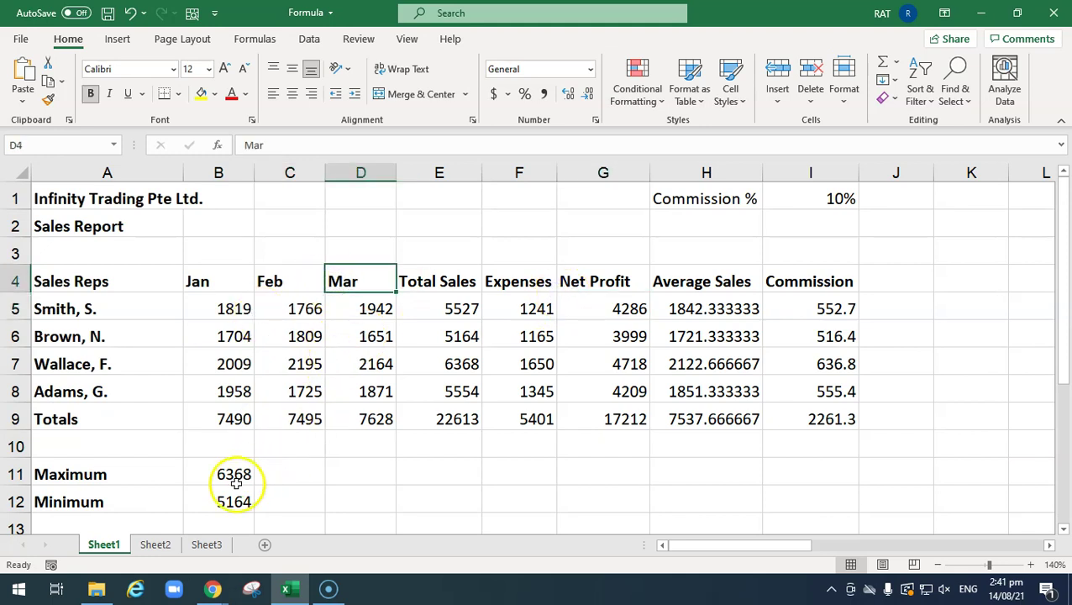